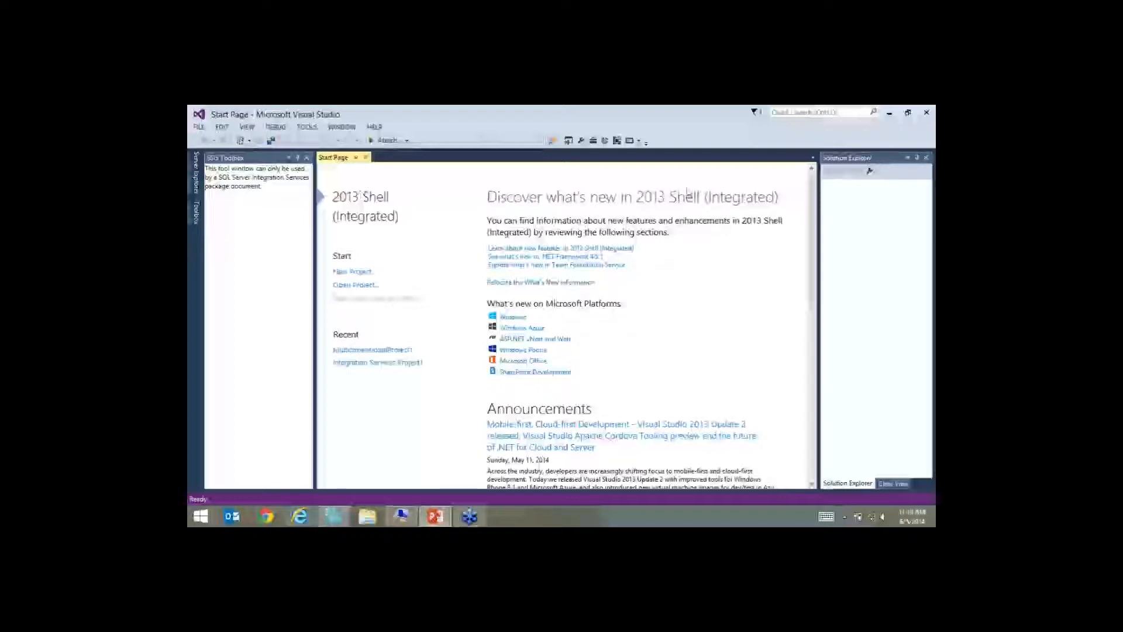
pyautogui.press('super')
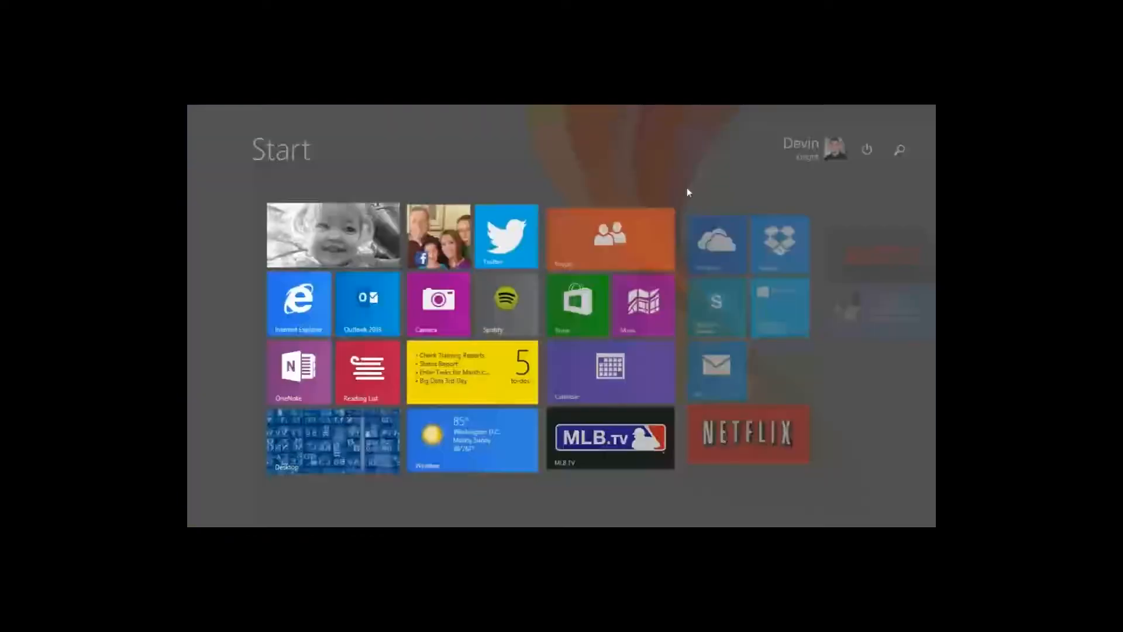
pyautogui.press('super+s')
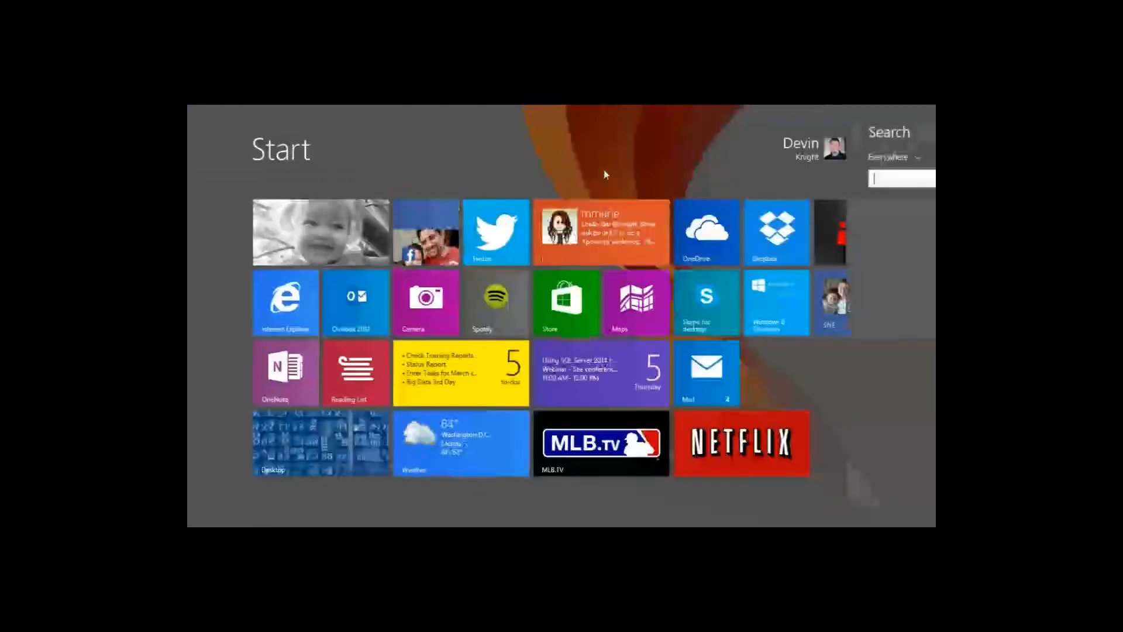
pyautogui.click(604, 174)
pyautogui.click(354, 430)
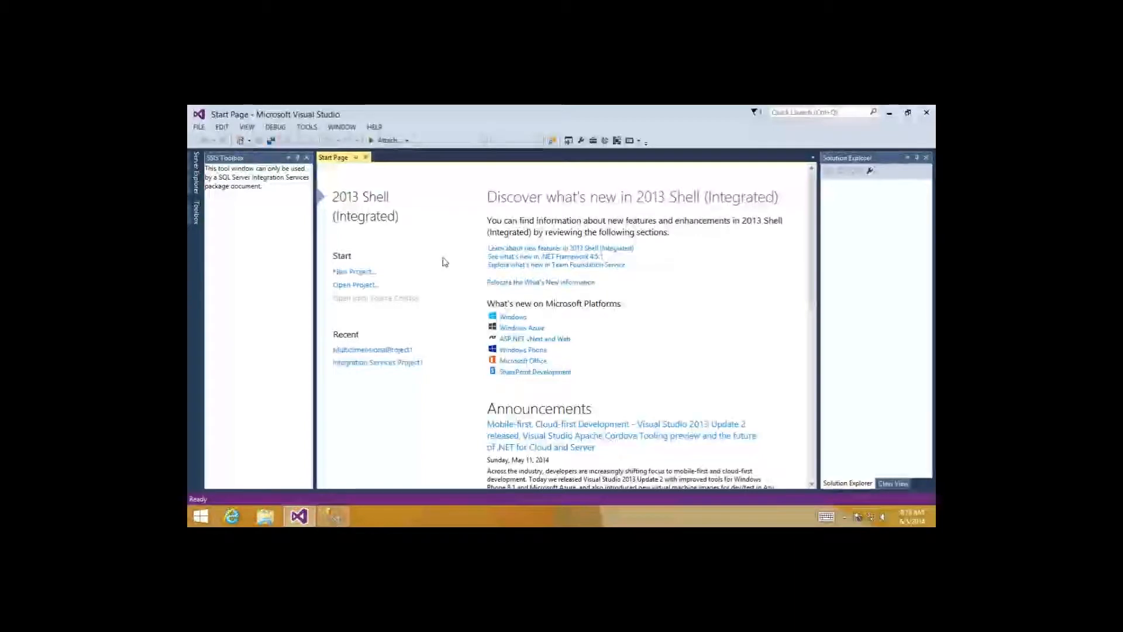
# Search the installed apps for "sql server" and return to the desktop.
pyautogui.press('super')
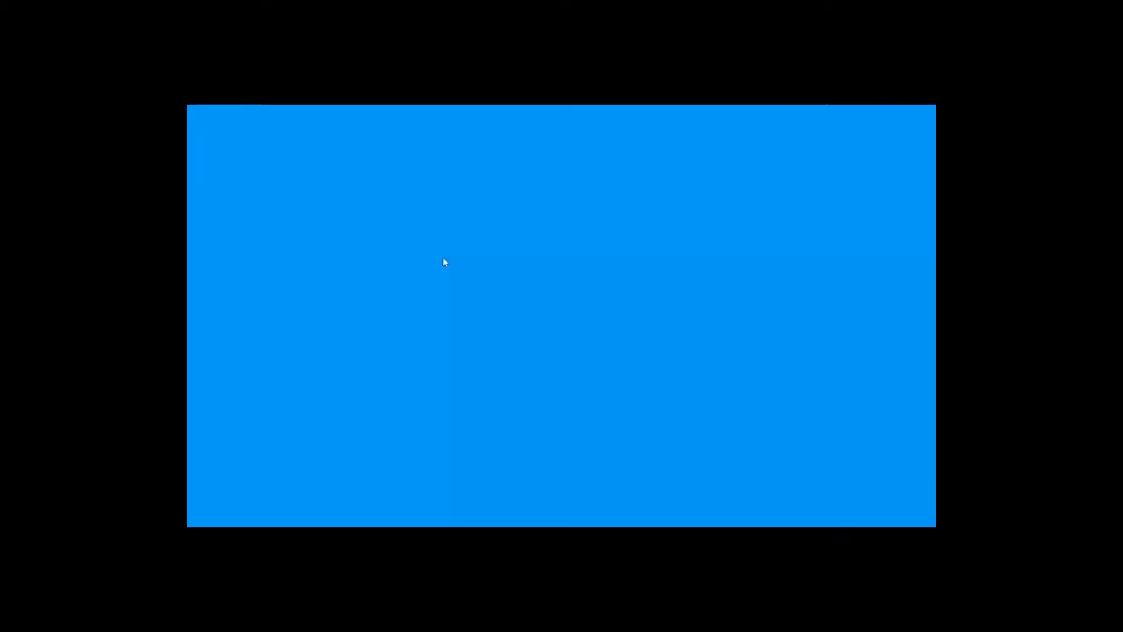
pyautogui.press('super+s')
pyautogui.write('sql server')
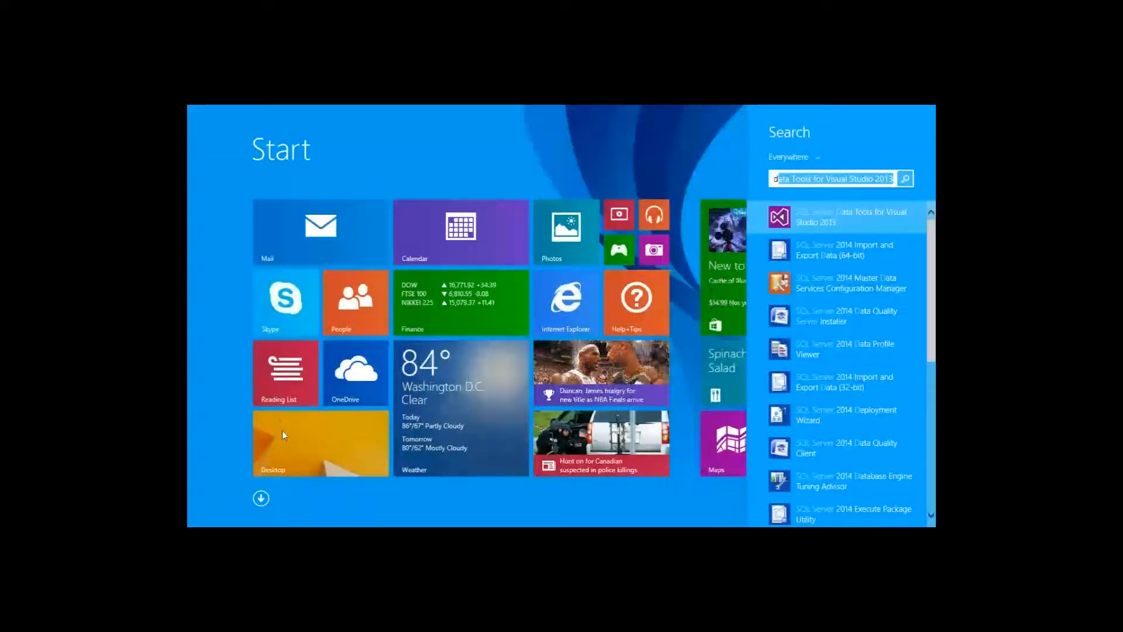
pyautogui.click(279, 469)
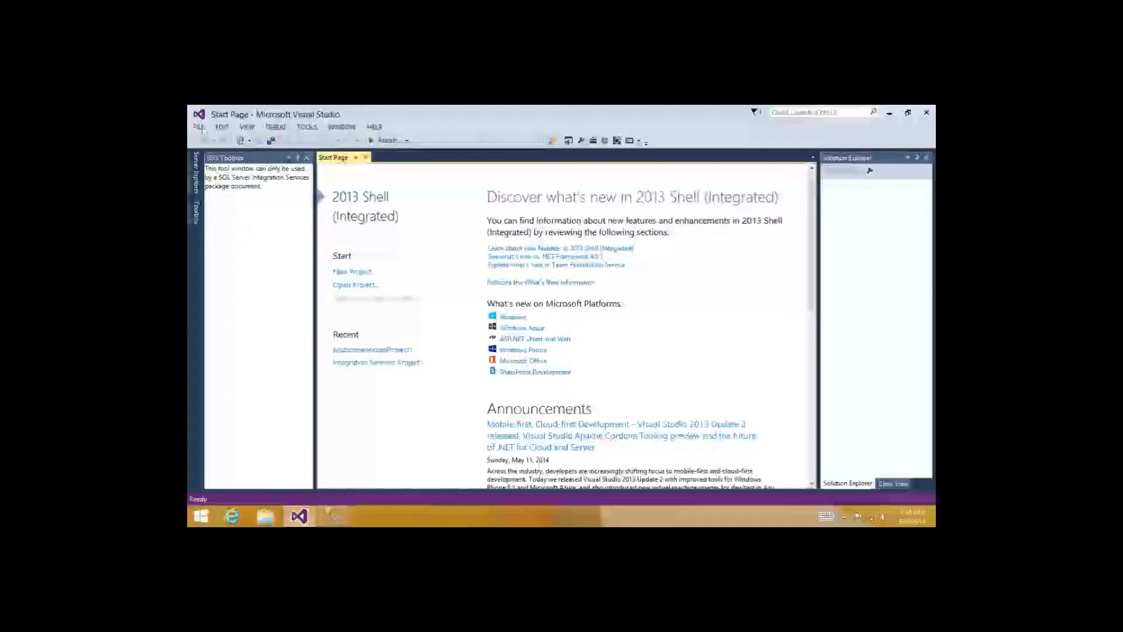
# Start a new project and show the Analysis Services templates under Business Intelligence.
pyautogui.click(203, 128)
pyautogui.moveTo(253, 143)
pyautogui.click(387, 143)
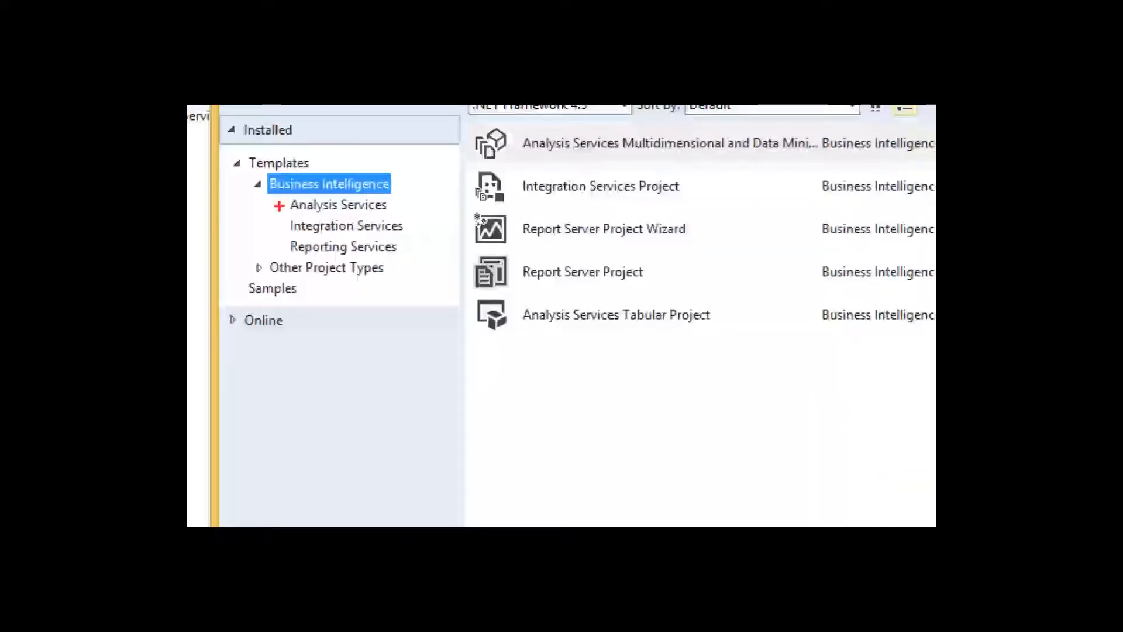
pyautogui.moveTo(287, 201)
pyautogui.mouseDown()
pyautogui.moveTo(252, 200)
pyautogui.moveTo(277, 253)
pyautogui.mouseUp()
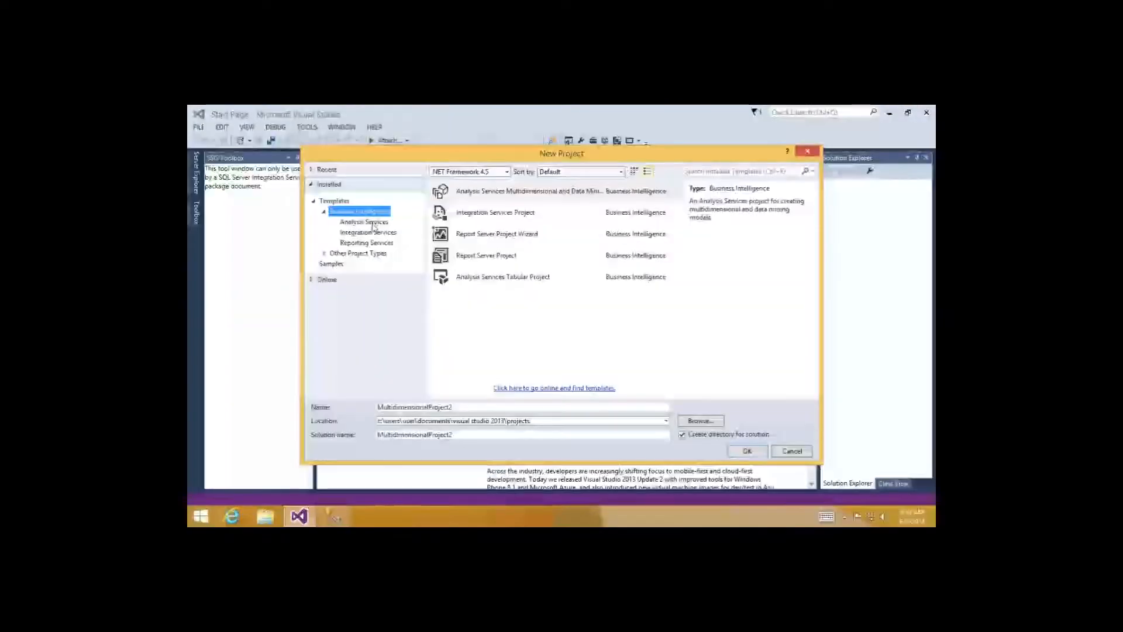
pyautogui.click(373, 225)
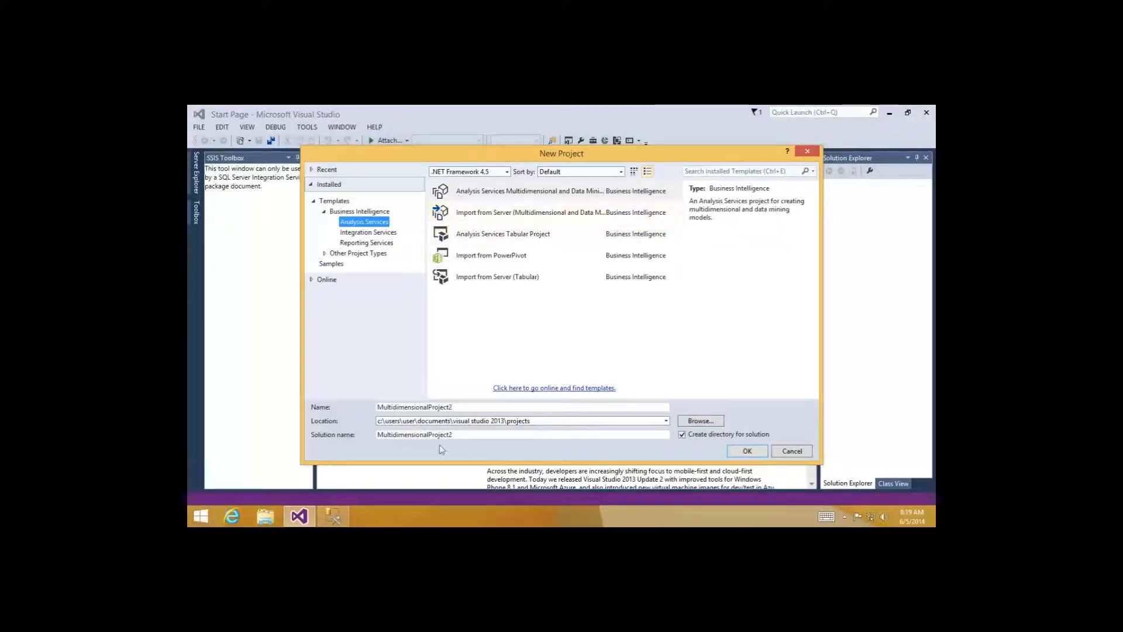
# Create an Analysis Services Multidimensional and Data Mining project named PWWebinar.
pyautogui.press('Tab')
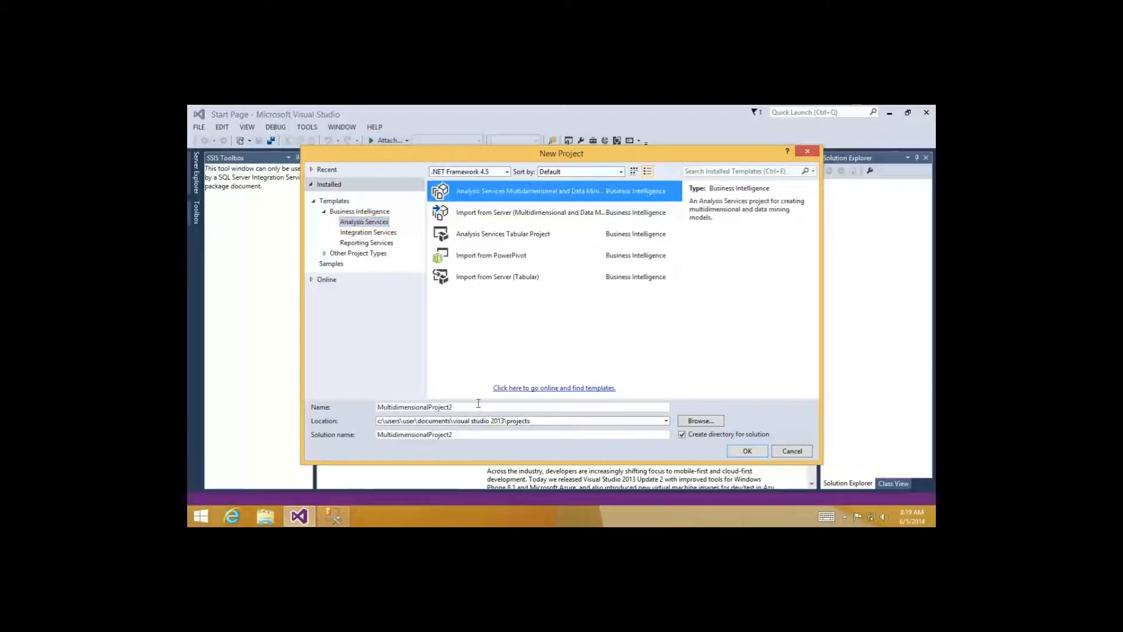
pyautogui.press('Tab')
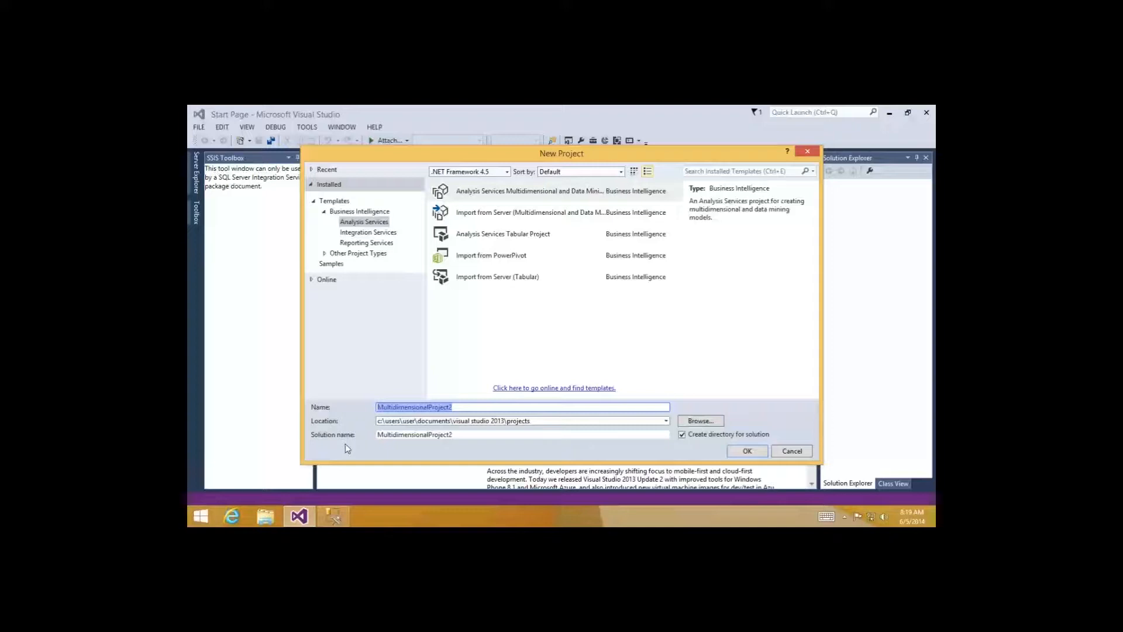
pyautogui.write('PWWEbinar')
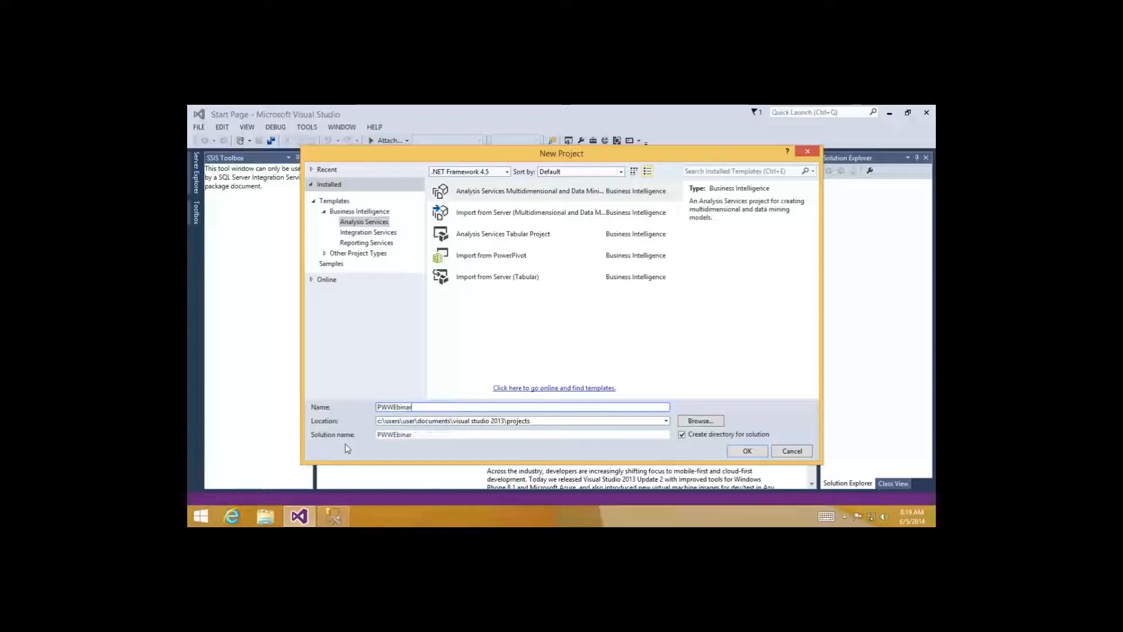
pyautogui.press('BackSpace')
pyautogui.press('BackSpace')
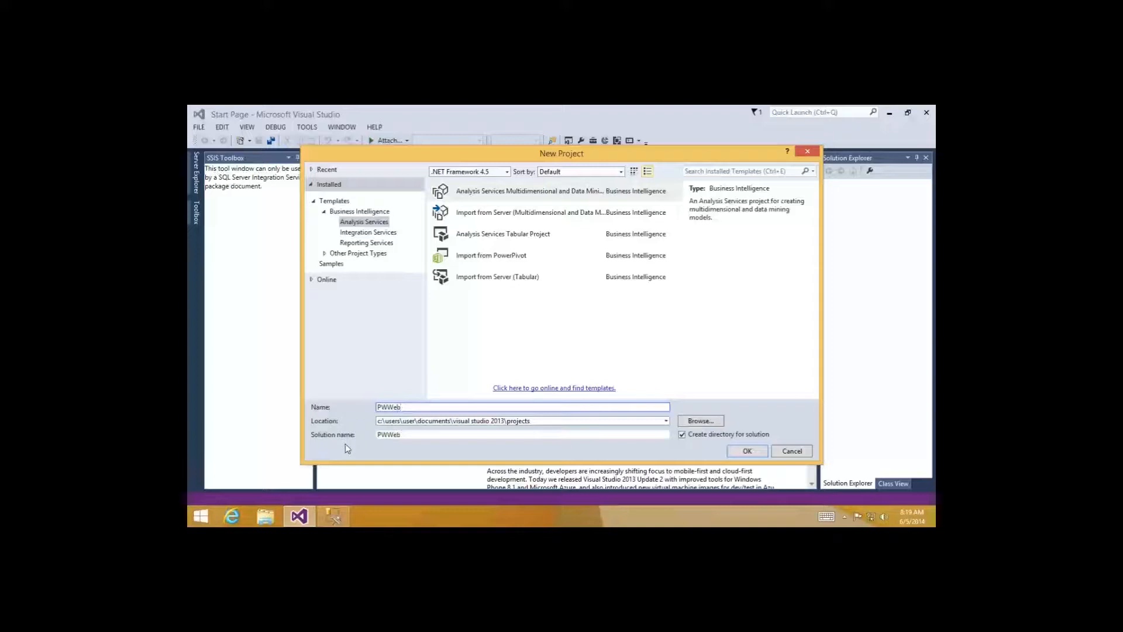
pyautogui.write('inar')
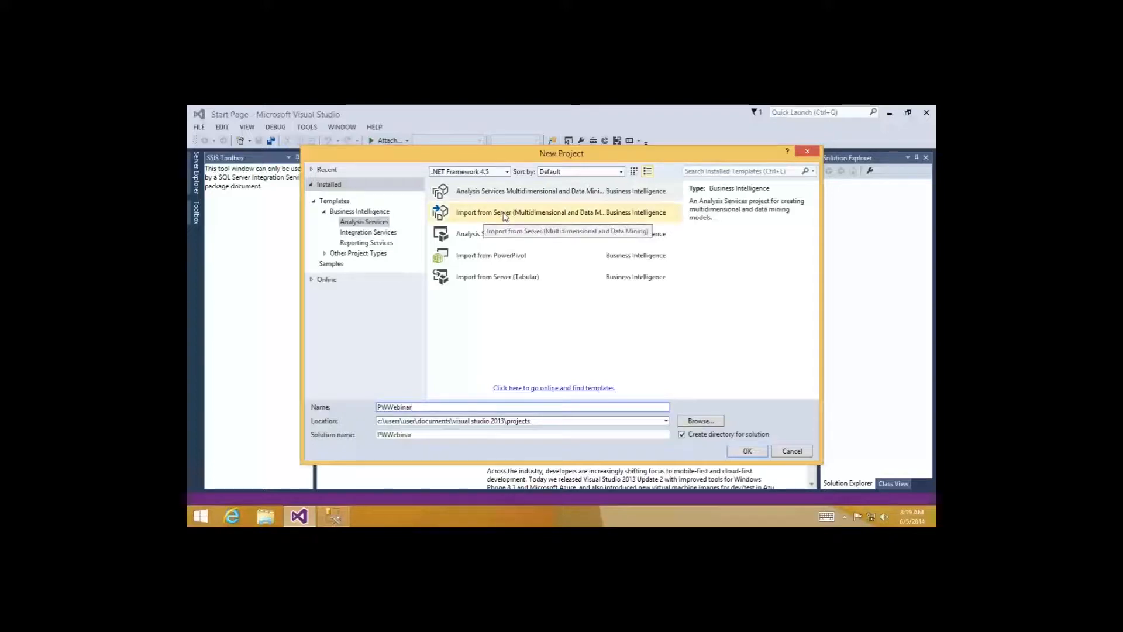
pyautogui.click(743, 452)
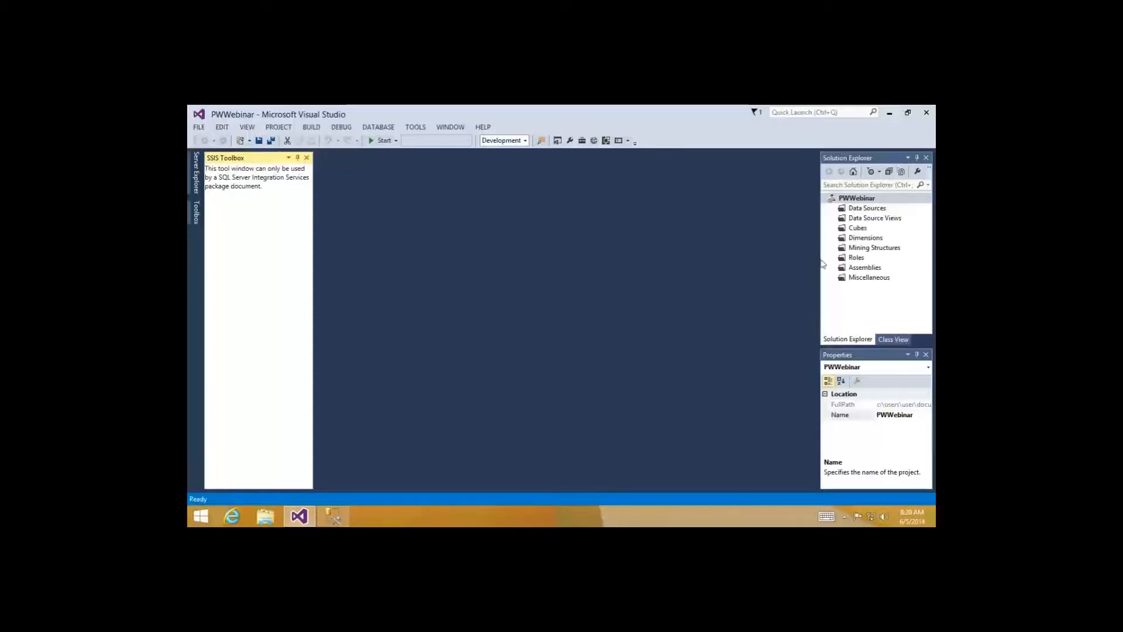
# Close the Properties pane and widen the Solution Explorer.
pyautogui.click(926, 355)
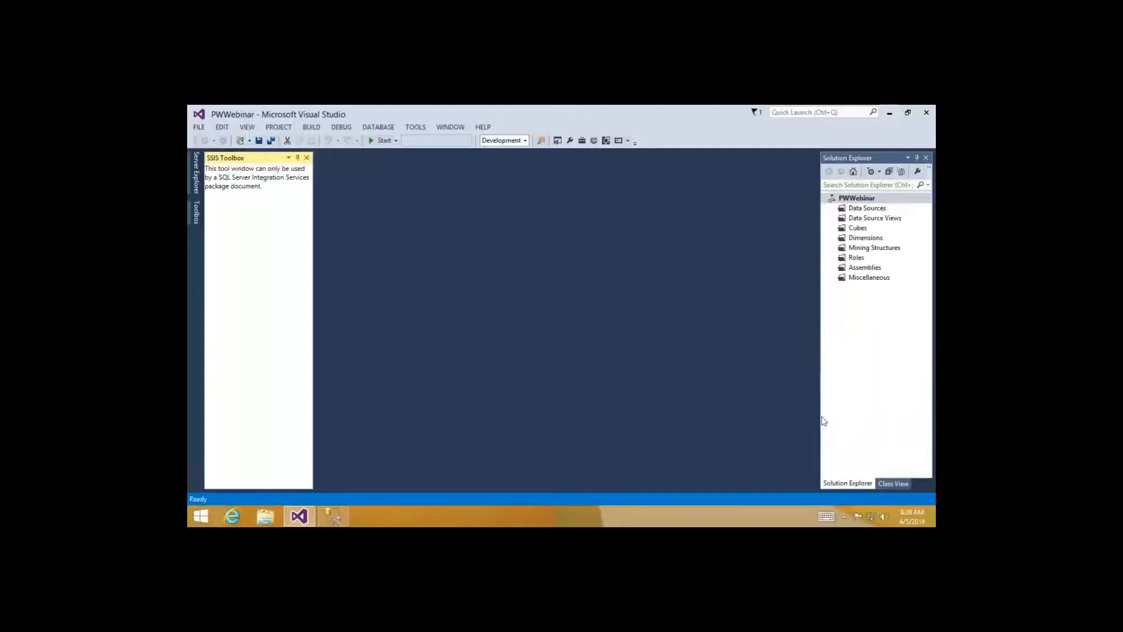
pyautogui.moveTo(812, 373); pyautogui.dragTo(784, 378)
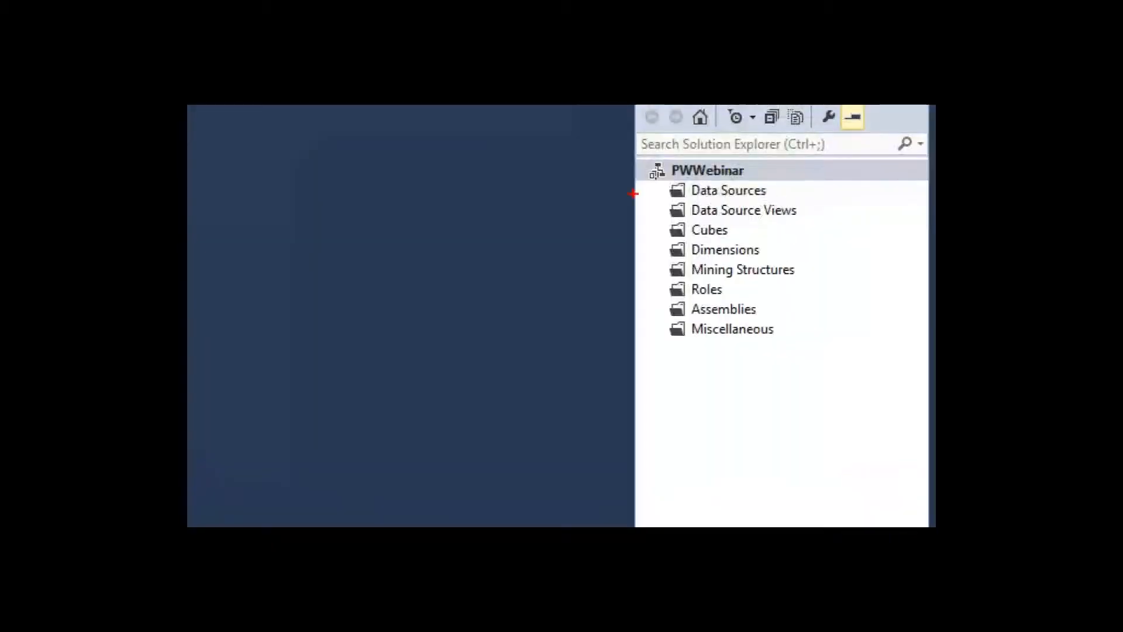
pyautogui.moveTo(658, 190); pyautogui.dragTo(604, 186)
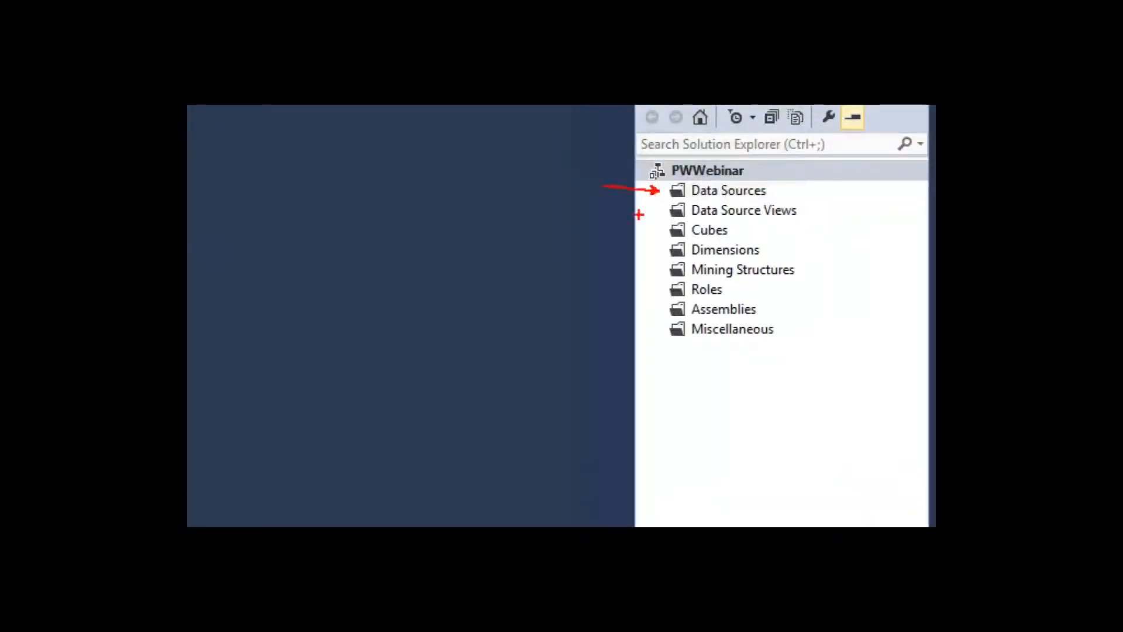
pyautogui.moveTo(661, 212); pyautogui.dragTo(585, 201)
pyautogui.moveTo(665, 232)
pyautogui.mouseDown()
pyautogui.moveTo(604, 216)
pyautogui.moveTo(586, 223)
pyautogui.mouseUp()
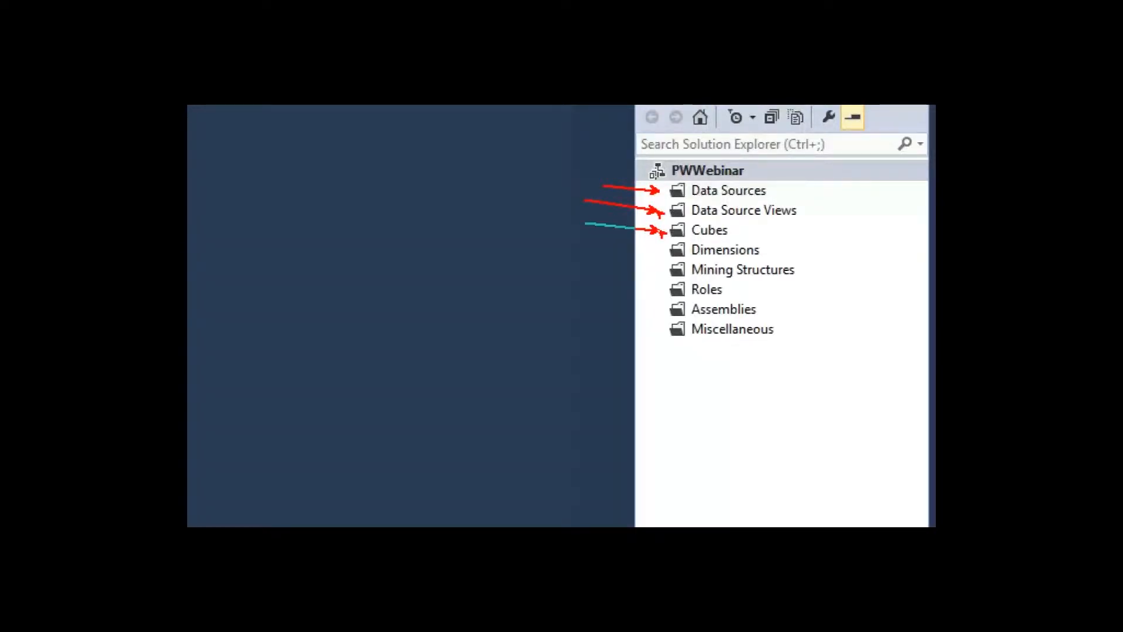
pyautogui.moveTo(657, 248)
pyautogui.mouseDown()
pyautogui.moveTo(607, 231)
pyautogui.moveTo(599, 239)
pyautogui.mouseUp()
pyautogui.moveTo(833, 178)
pyautogui.mouseDown()
pyautogui.moveTo(660, 195)
pyautogui.moveTo(664, 259)
pyautogui.mouseUp()
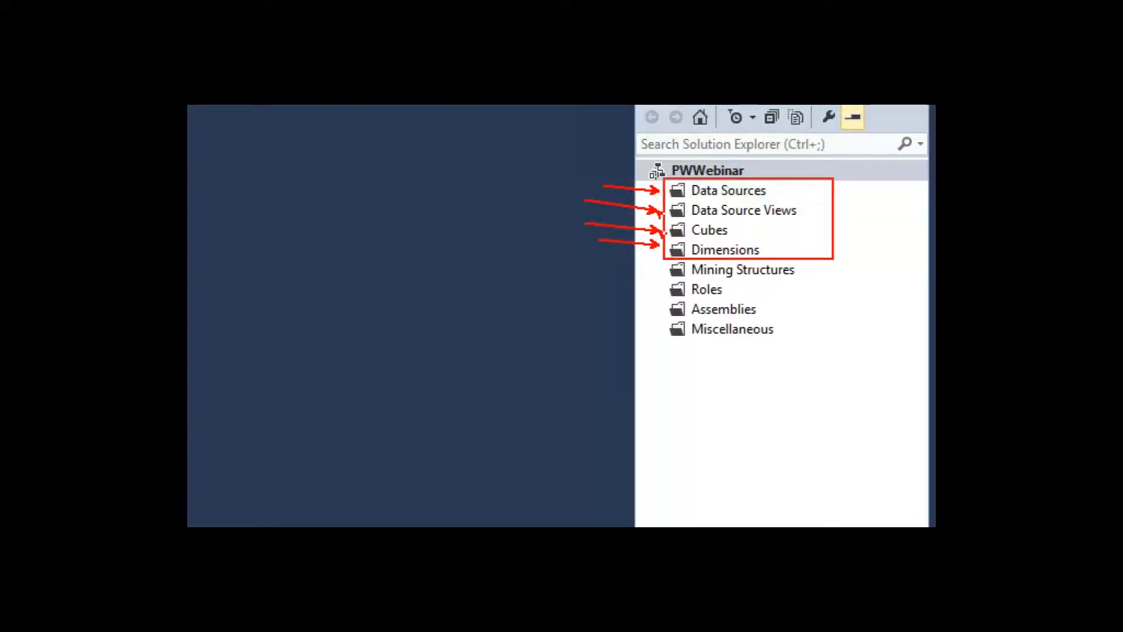
pyautogui.press('Escape')
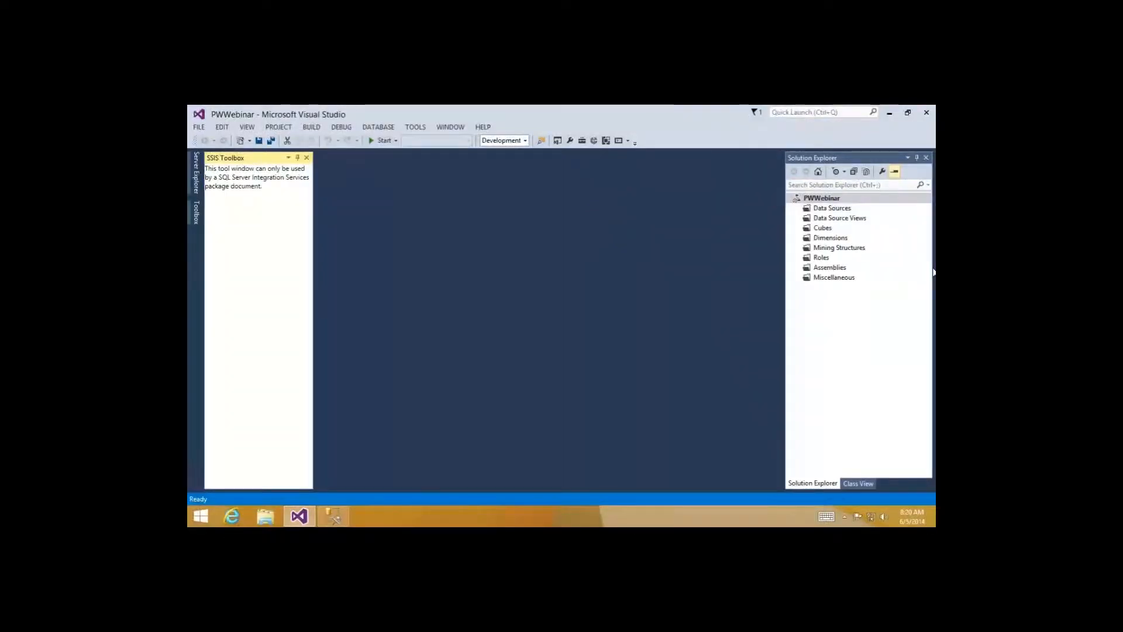
# Start a new data source for the PWWebinar project and go past the wizard's welcome page.
pyautogui.click(825, 216)
pyautogui.click(823, 209)
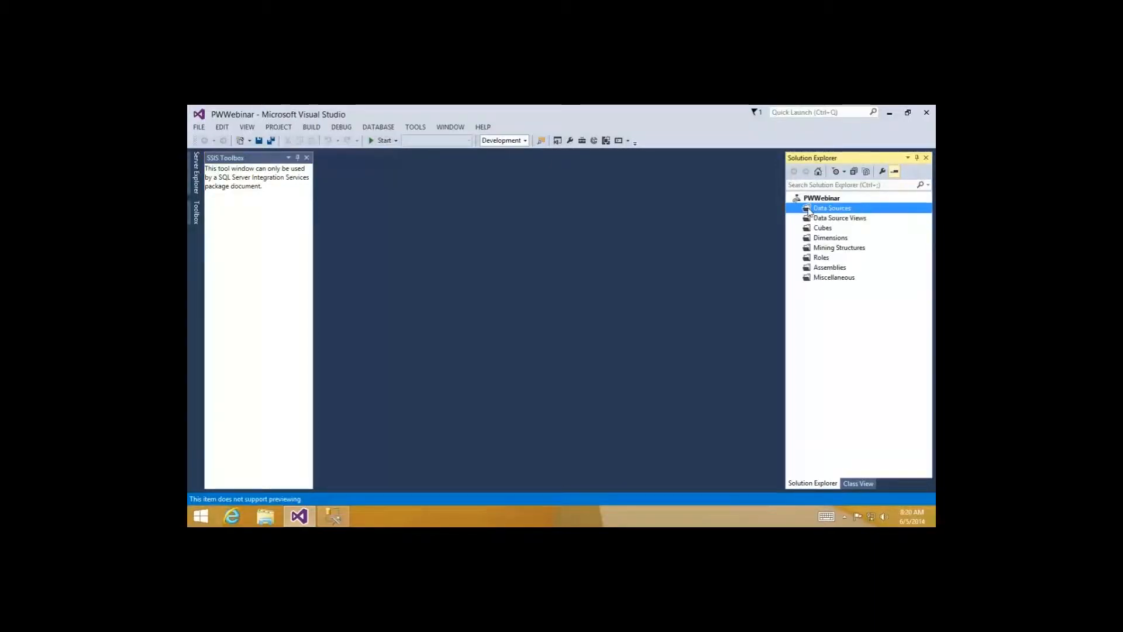
pyautogui.rightClick(810, 212)
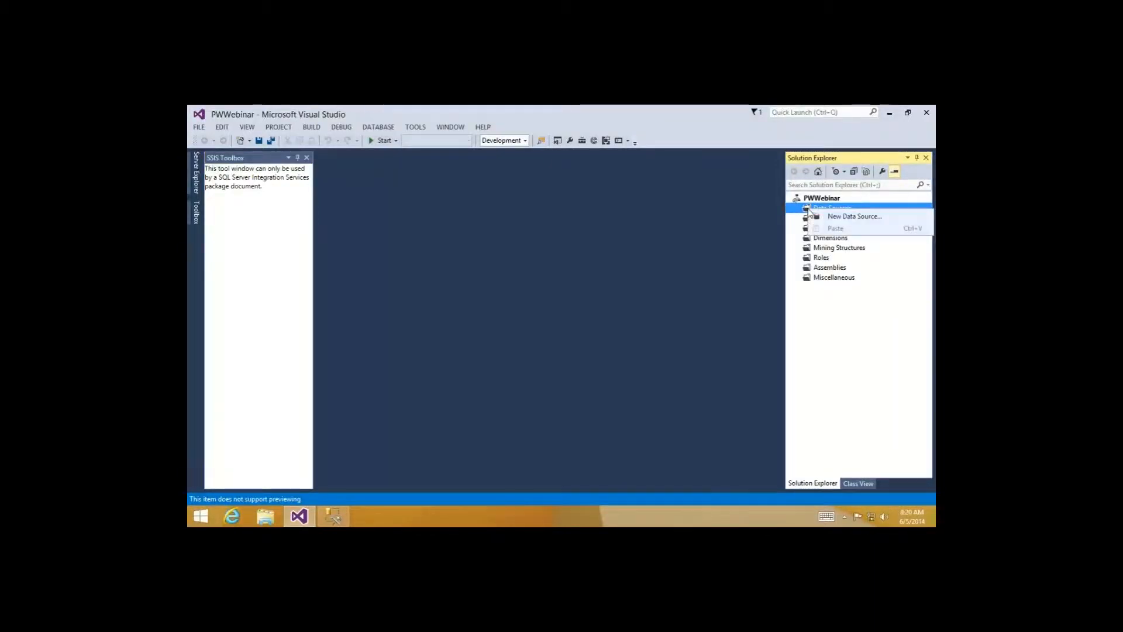
pyautogui.click(760, 289)
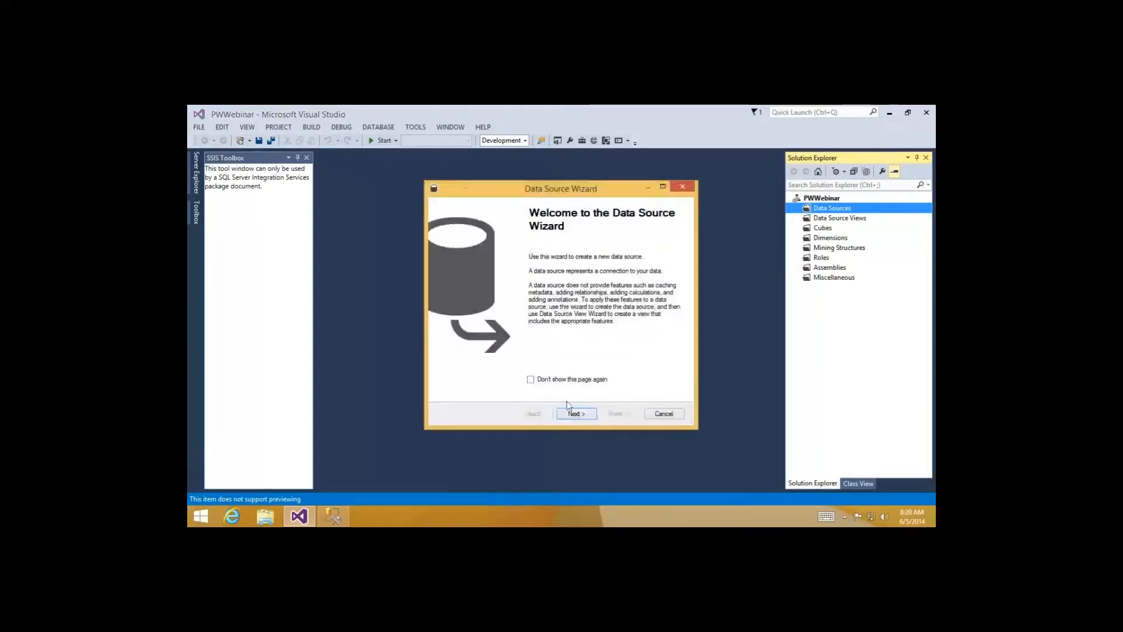
pyautogui.click(572, 414)
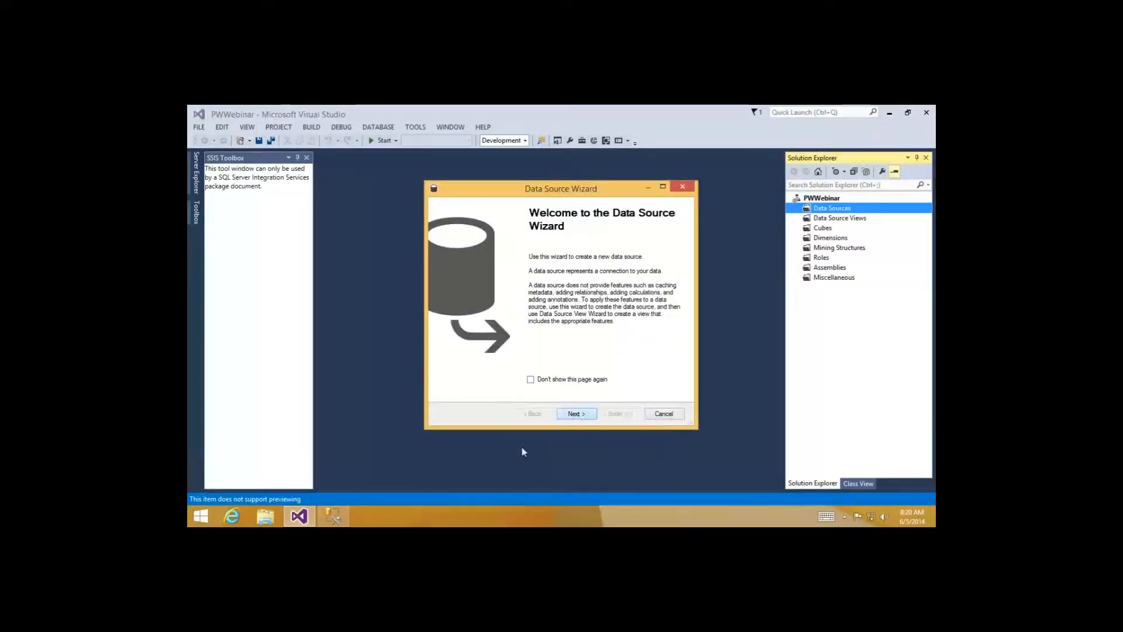
pyautogui.click(671, 379)
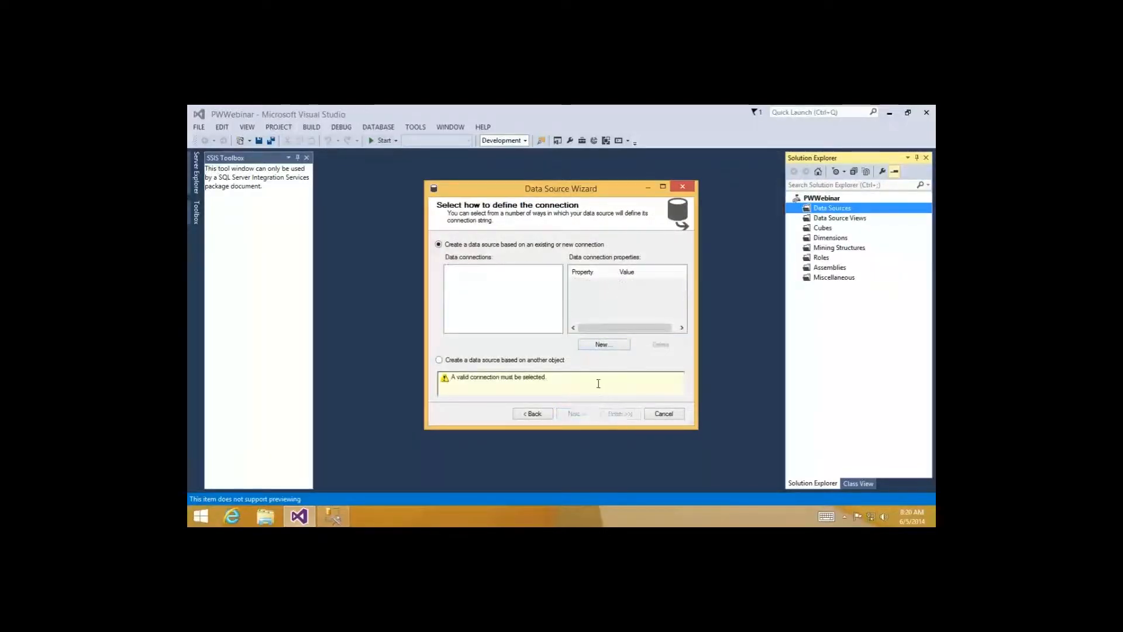
# Create a new connection to the AdventureWorksDW2012 database on server localhost and continue to the impersonation settings.
pyautogui.click(592, 345)
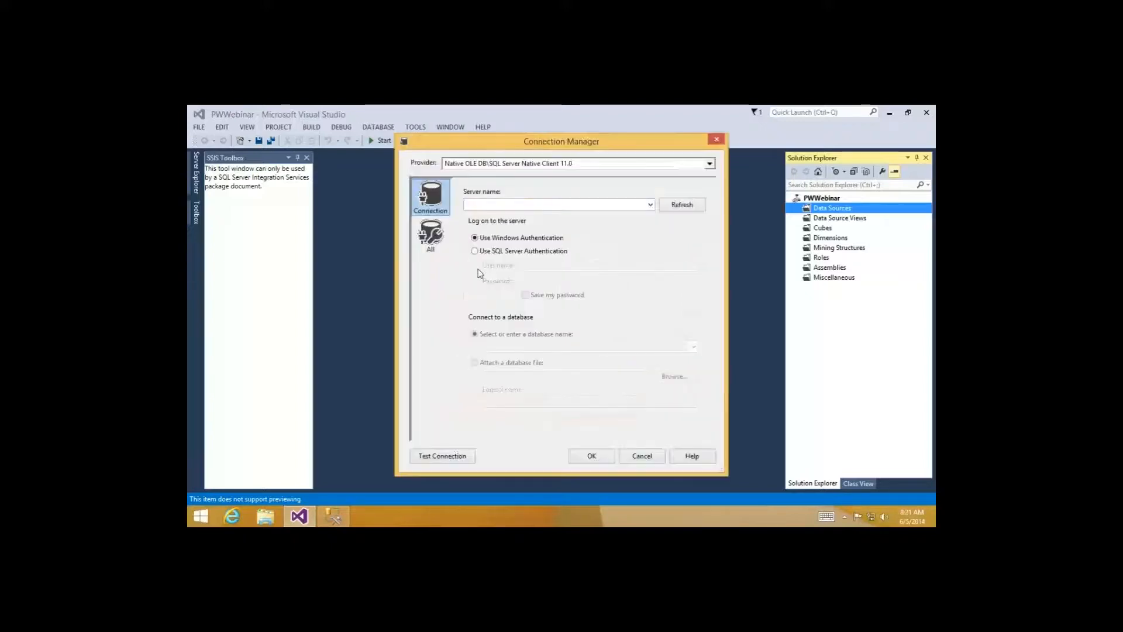
pyautogui.write('loclh')
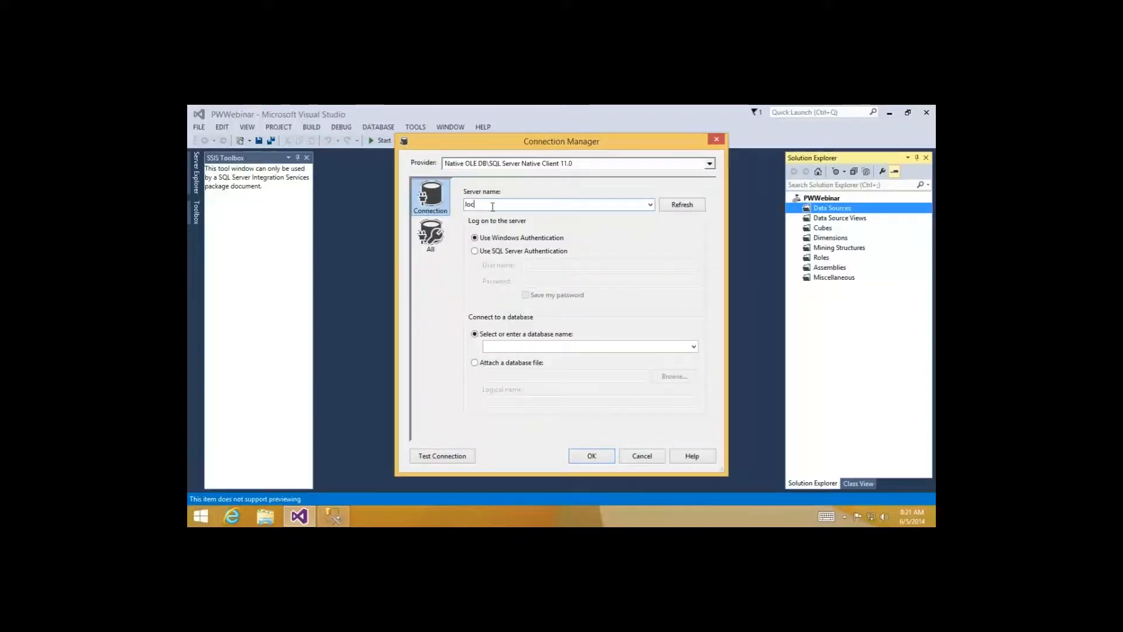
pyautogui.press('BackSpace')
pyautogui.press('BackSpace')
pyautogui.write('alhost')
pyautogui.click(550, 163)
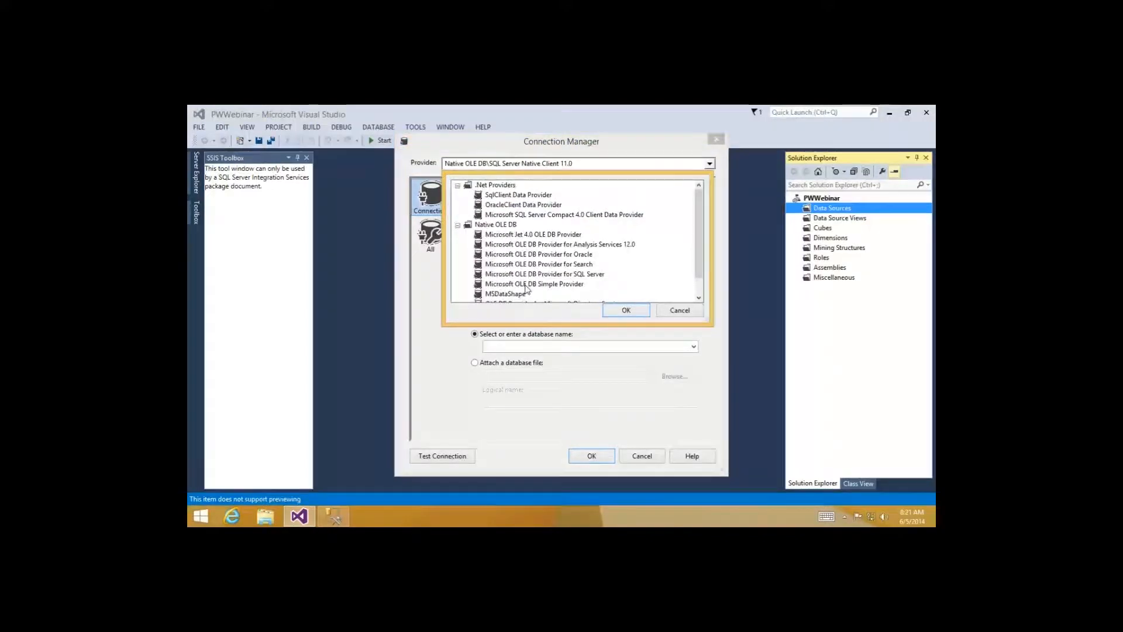
pyautogui.click(678, 310)
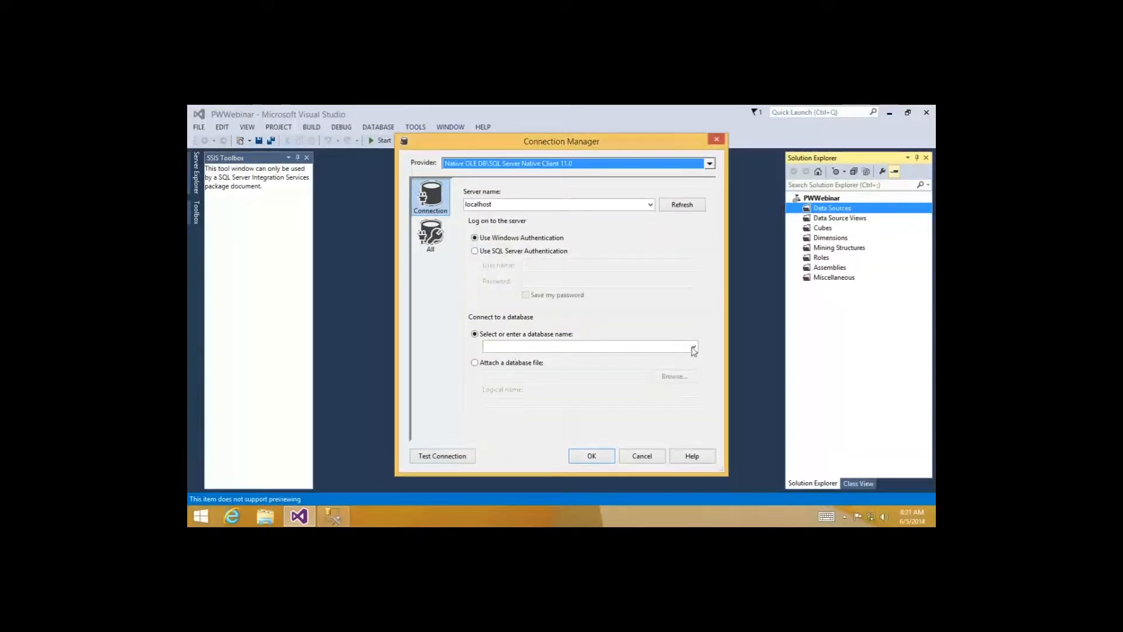
pyautogui.click(694, 349)
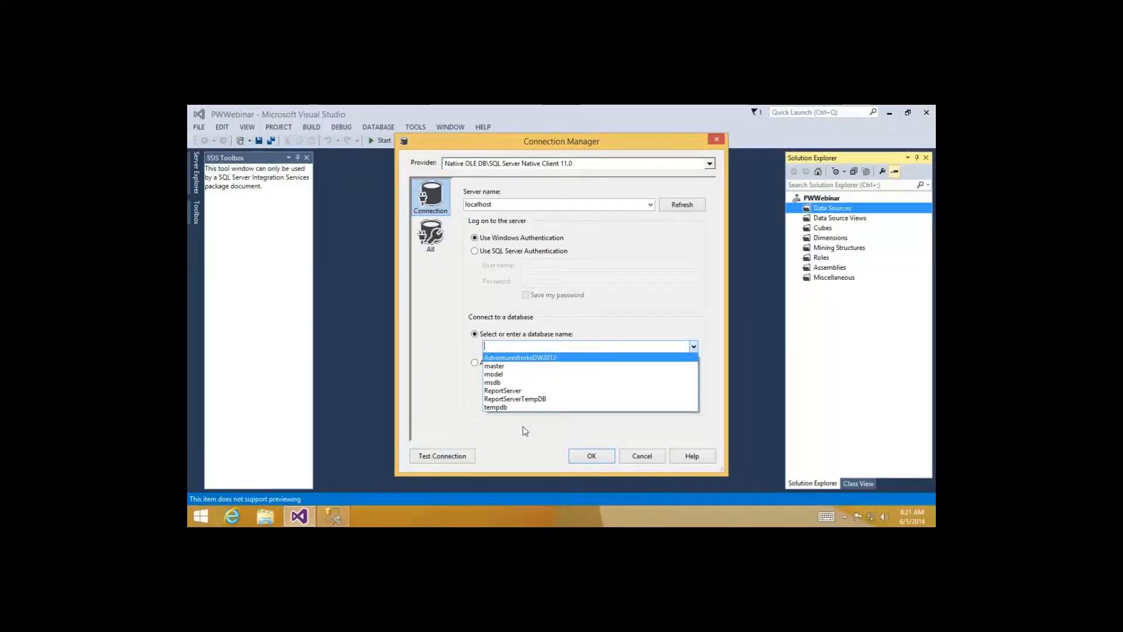
pyautogui.click(522, 357)
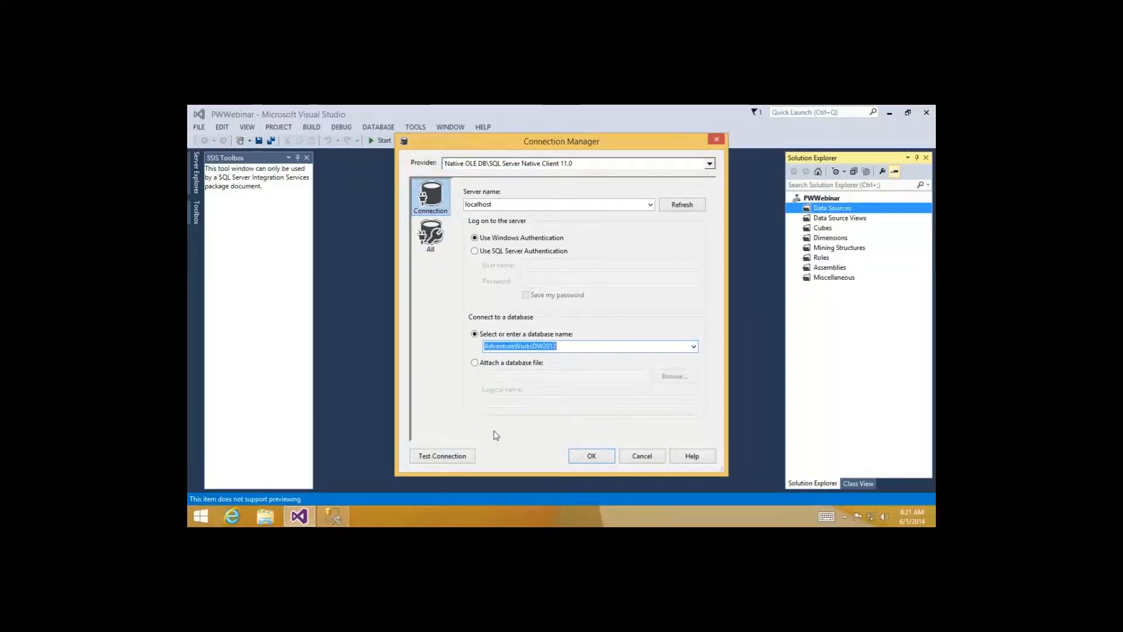
pyautogui.click(603, 458)
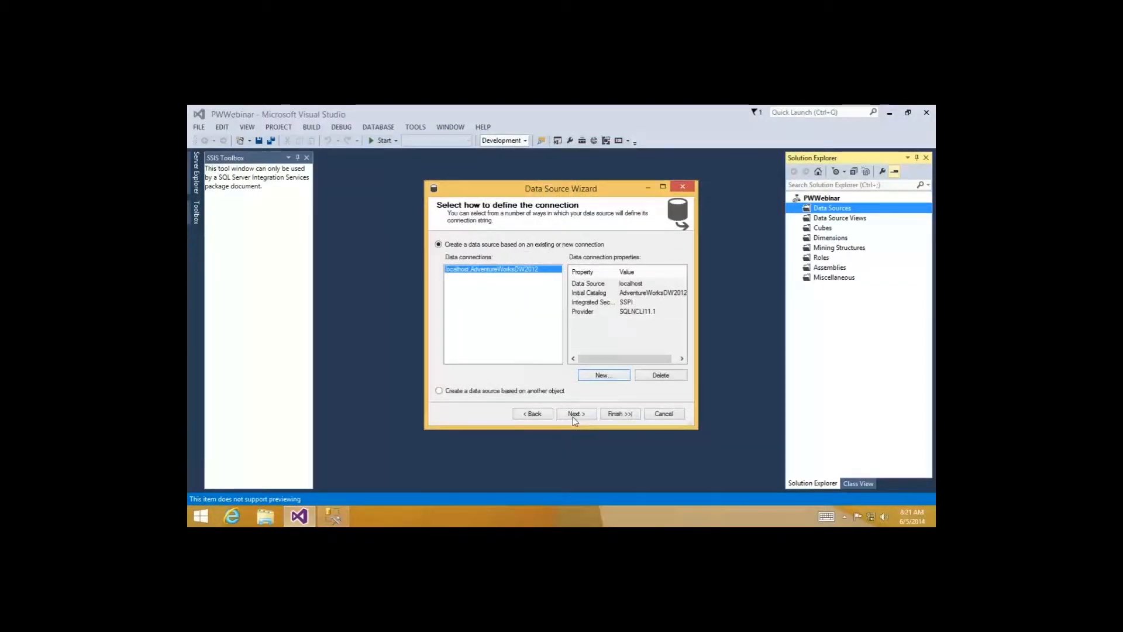
pyautogui.click(574, 413)
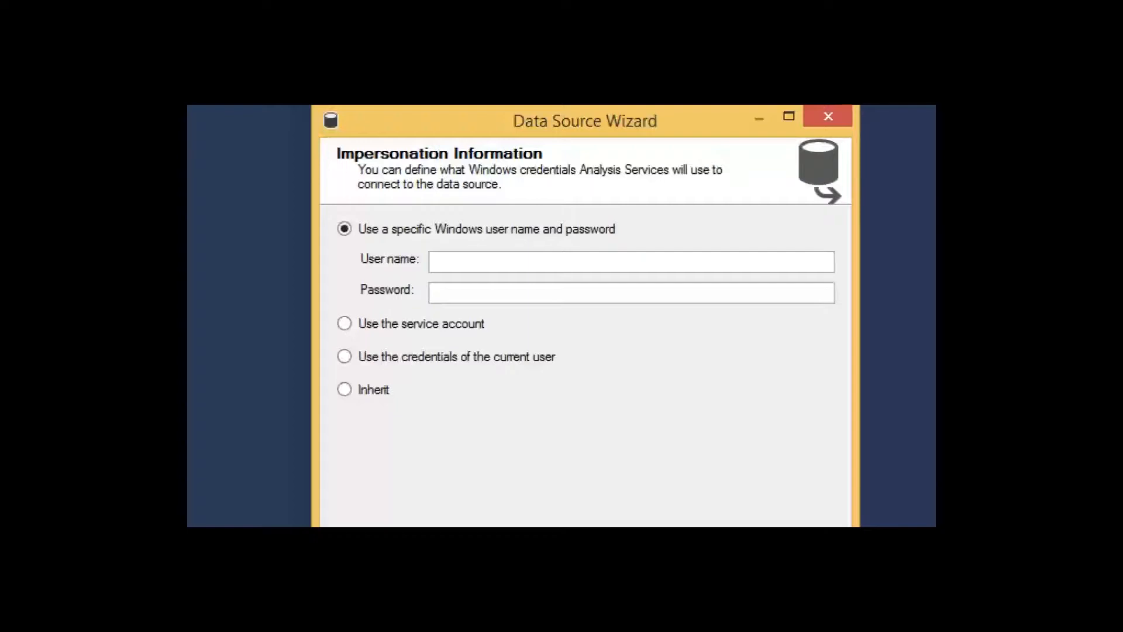
pyautogui.moveTo(324, 209); pyautogui.dragTo(846, 310)
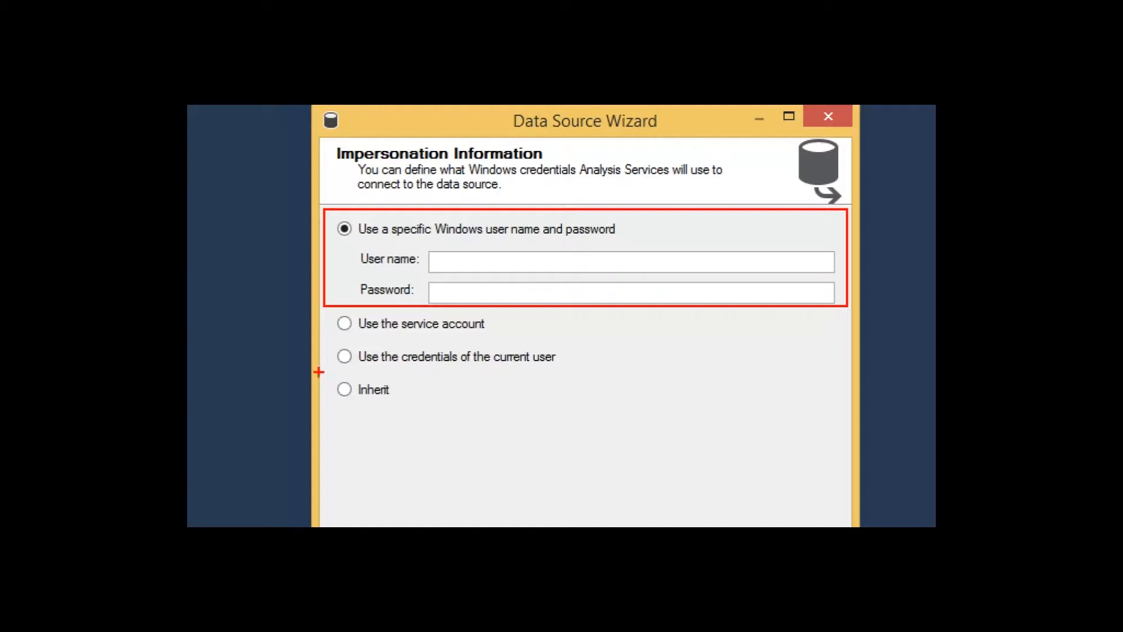
pyautogui.moveTo(320, 366); pyautogui.dragTo(580, 456)
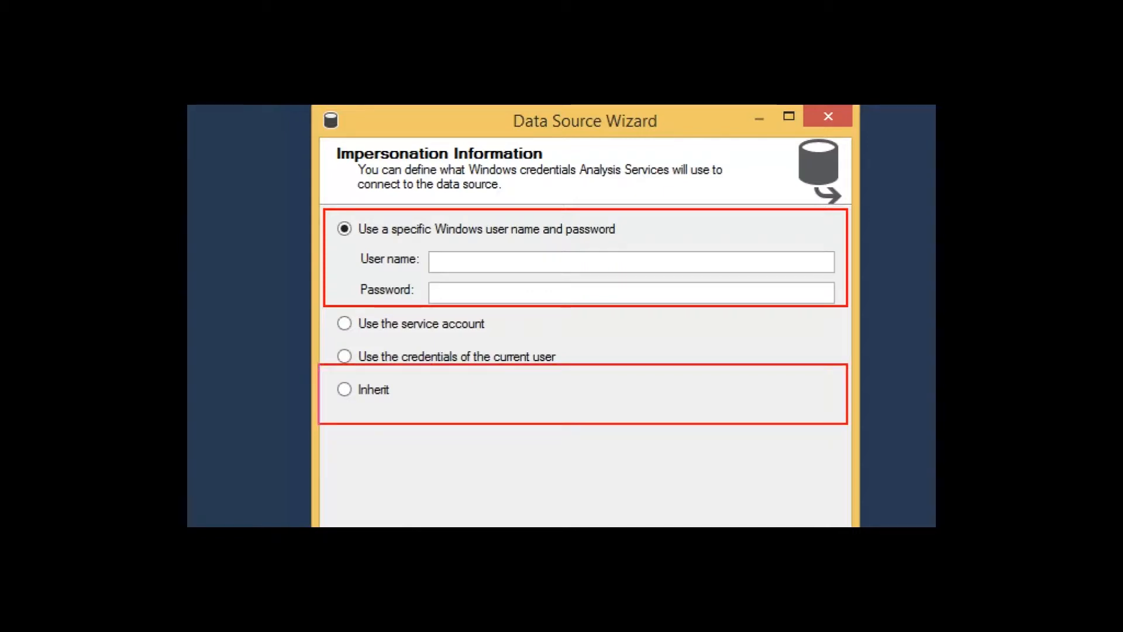
pyautogui.moveTo(847, 406); pyautogui.dragTo(849, 406)
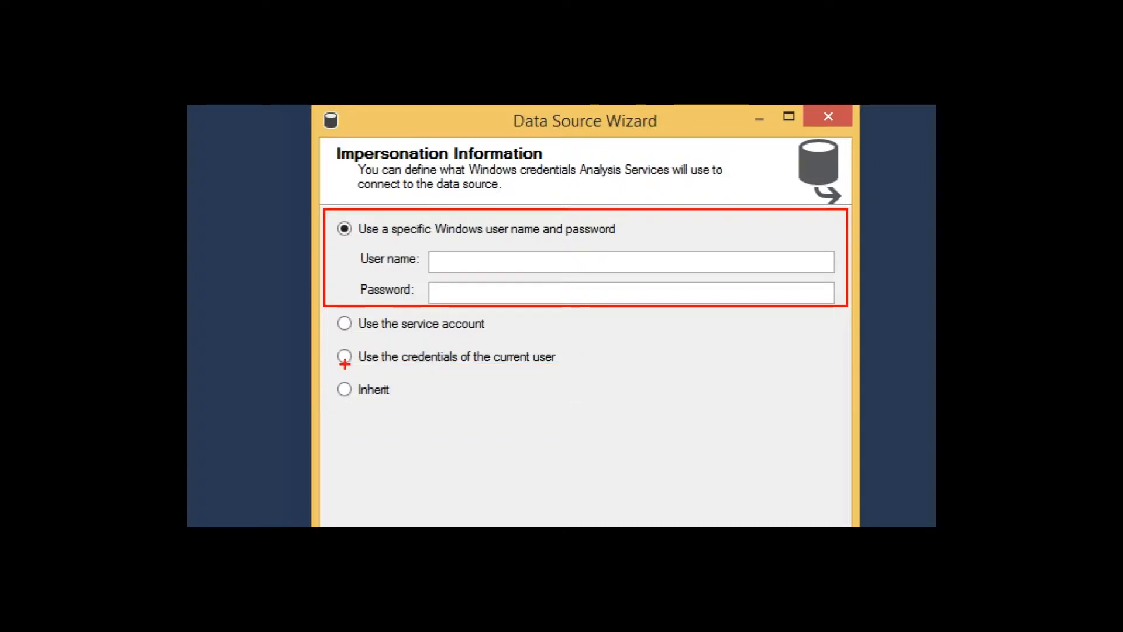
pyautogui.moveTo(346, 365); pyautogui.dragTo(583, 364)
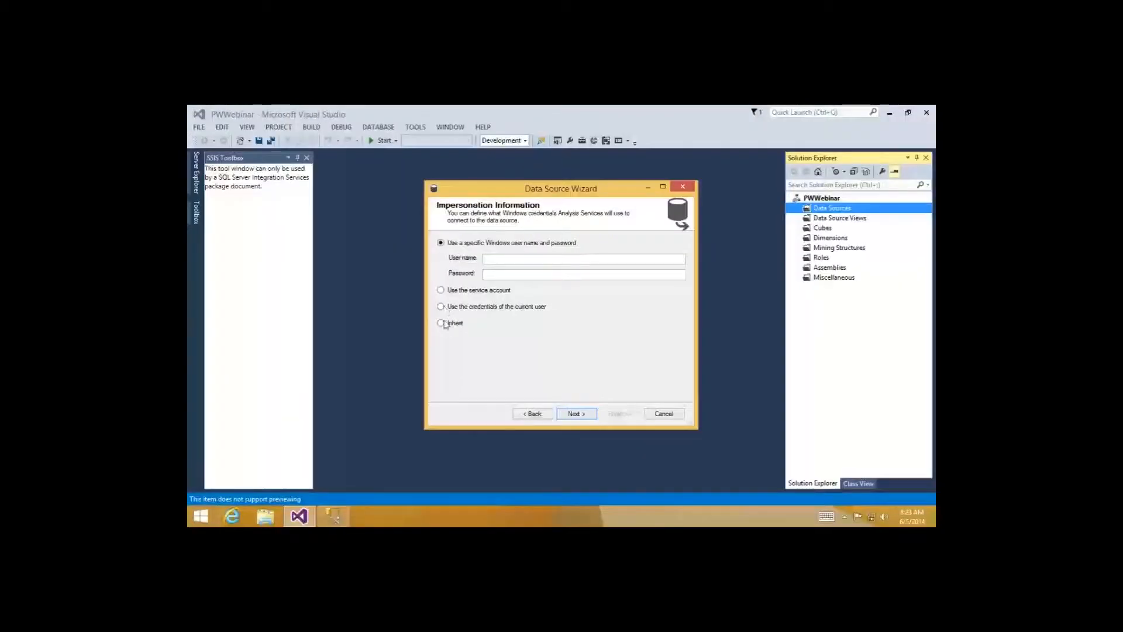
# Set the impersonation to Inherit and finish the data source under the name Adventure Works DW2012.
pyautogui.click(443, 323)
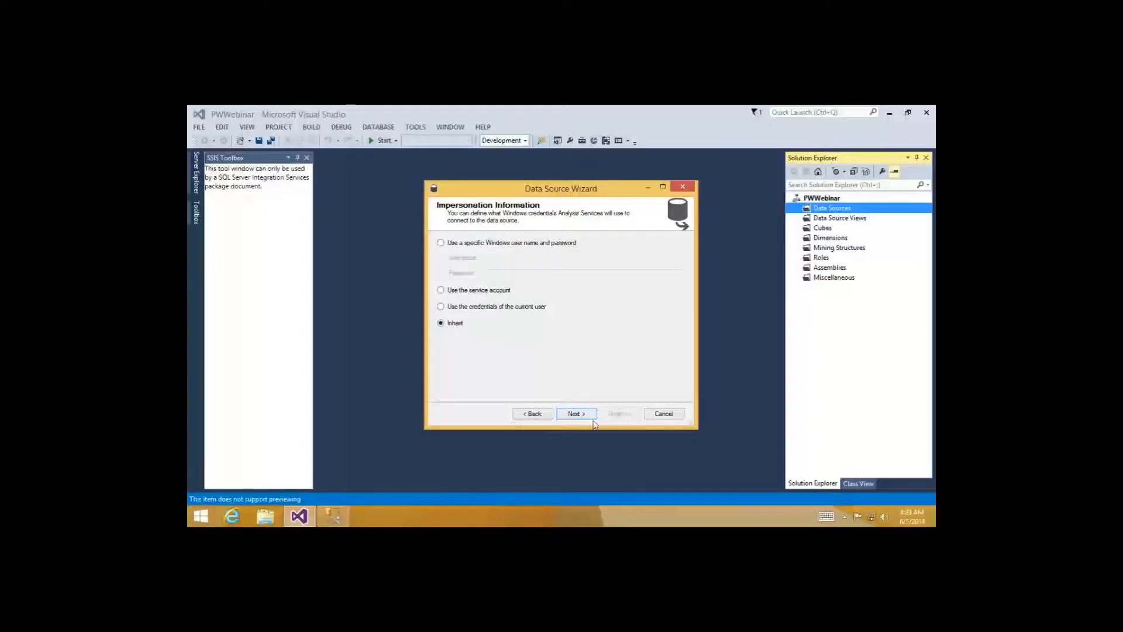
pyautogui.click(575, 414)
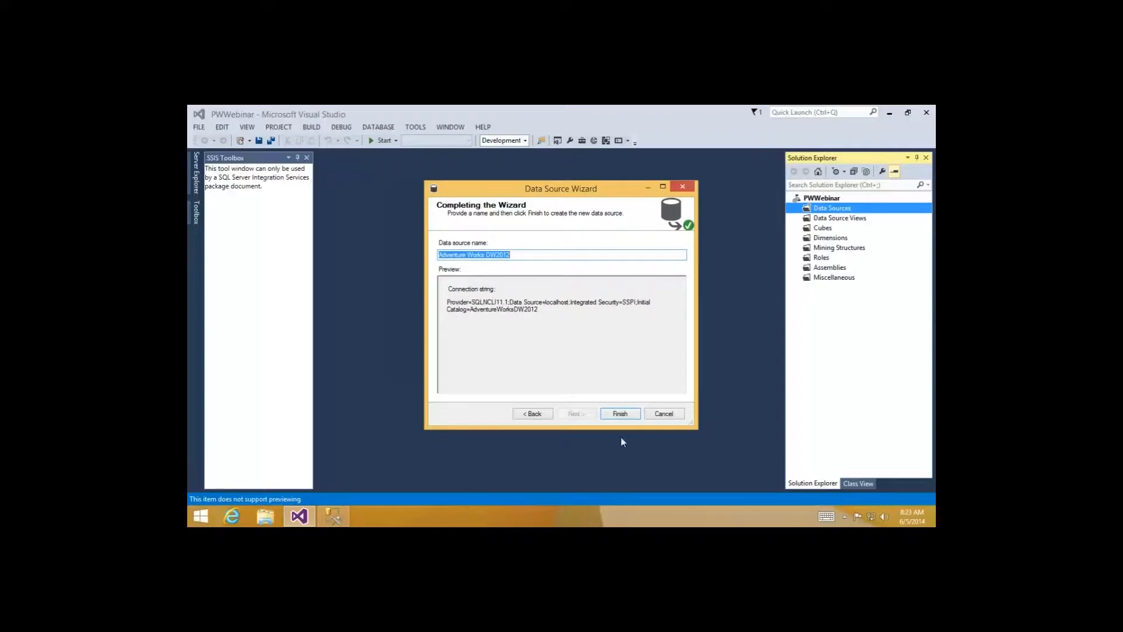
pyautogui.click(612, 418)
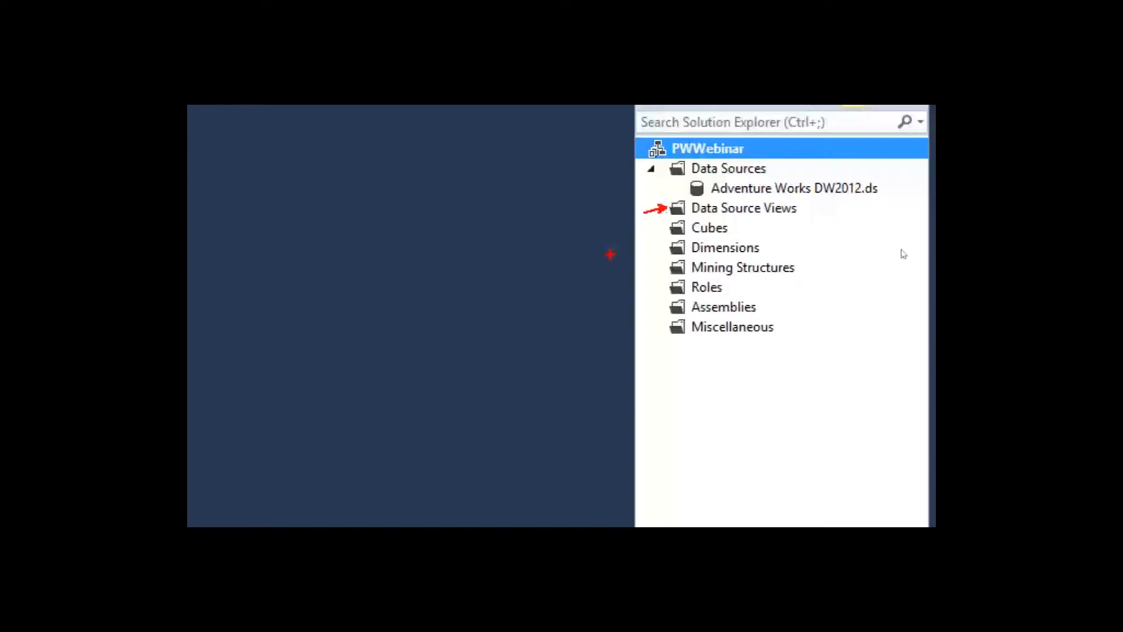
pyautogui.rightClick(739, 214)
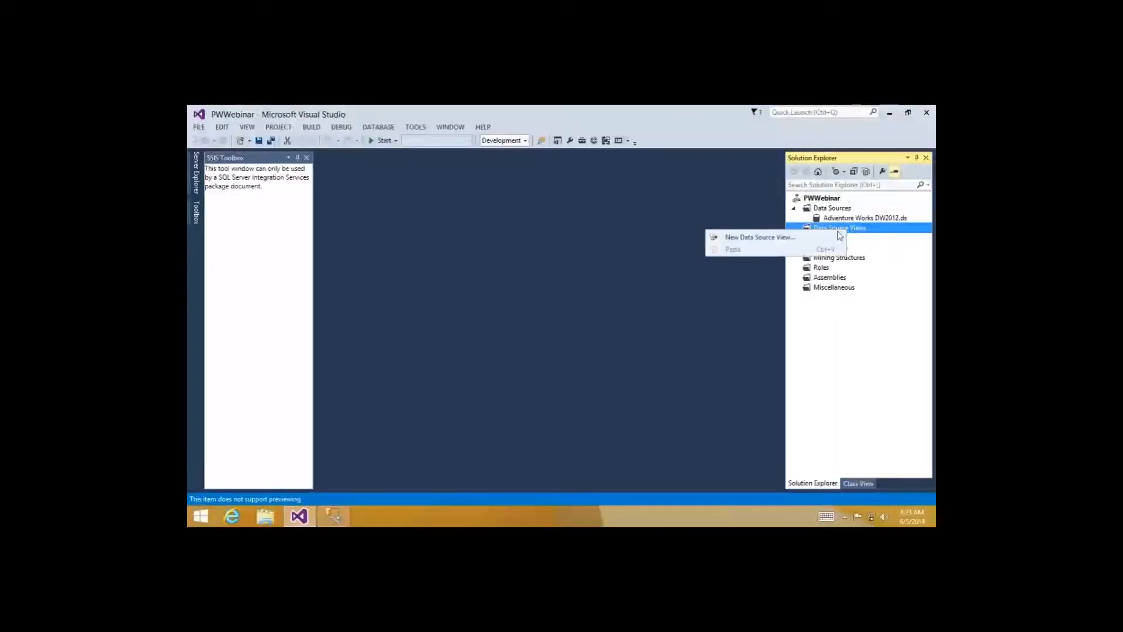
pyautogui.click(840, 236)
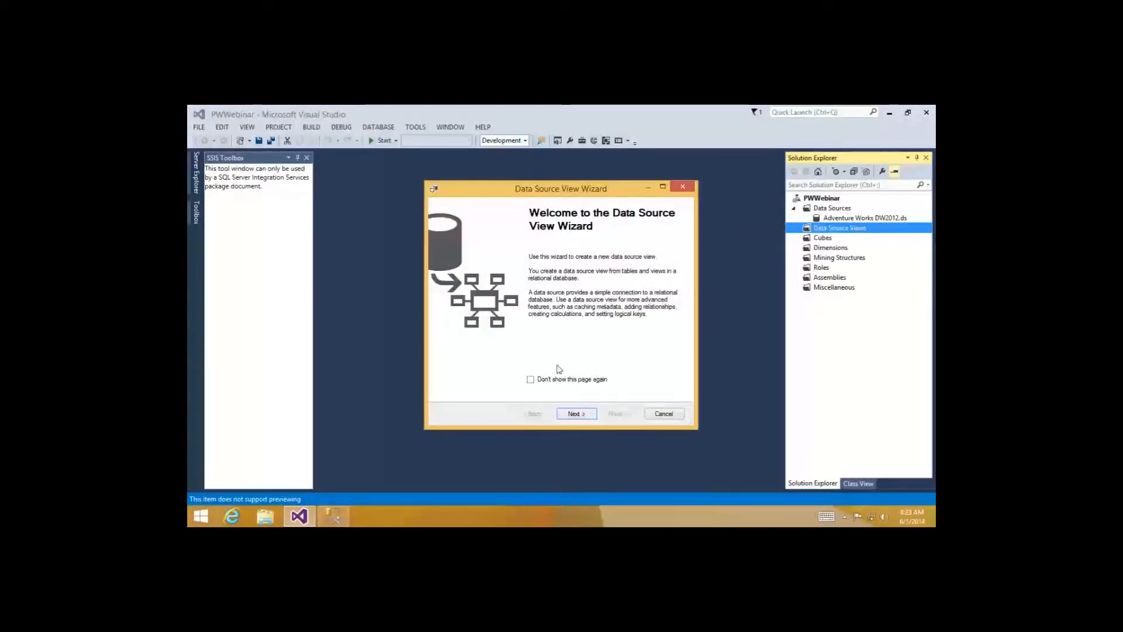
pyautogui.click(576, 413)
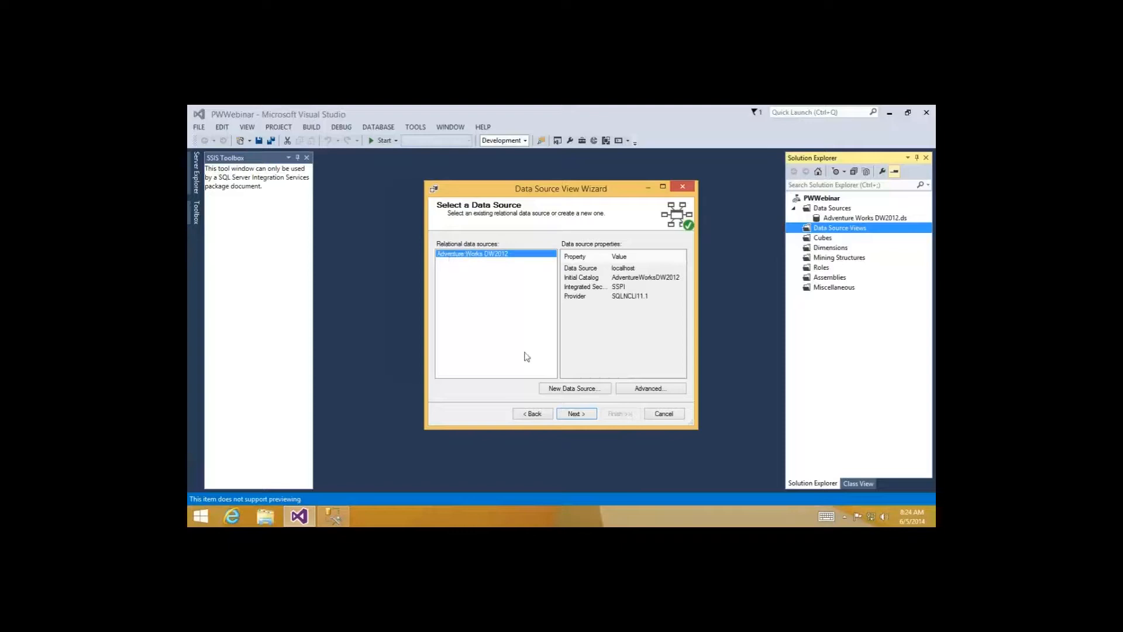
pyautogui.click(579, 414)
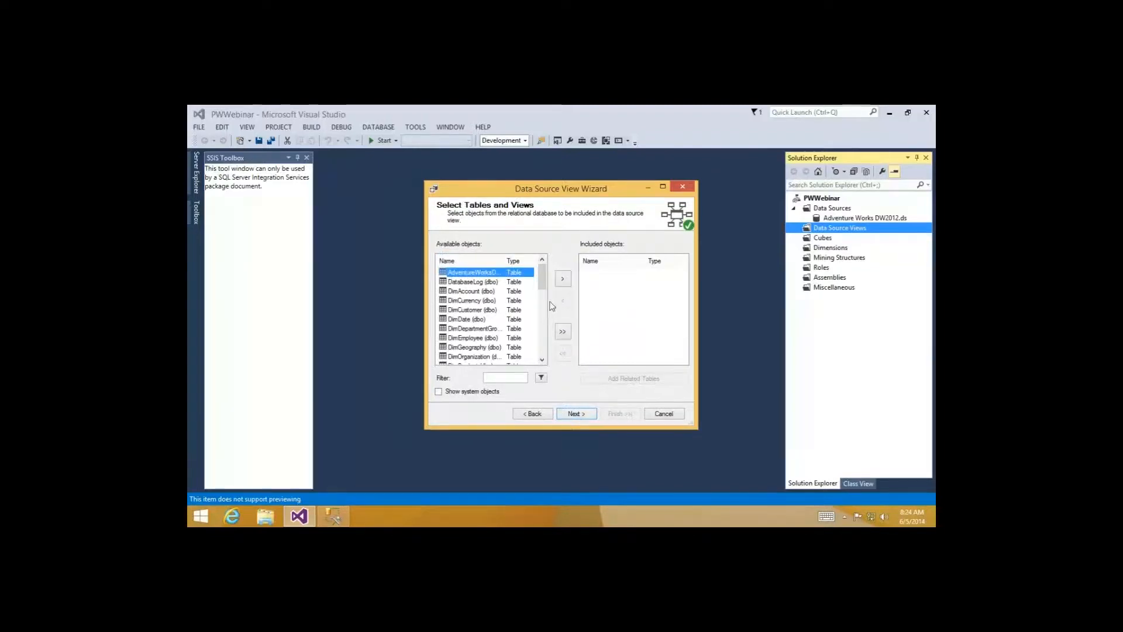
pyautogui.moveTo(698, 432); pyautogui.dragTo(768, 461)
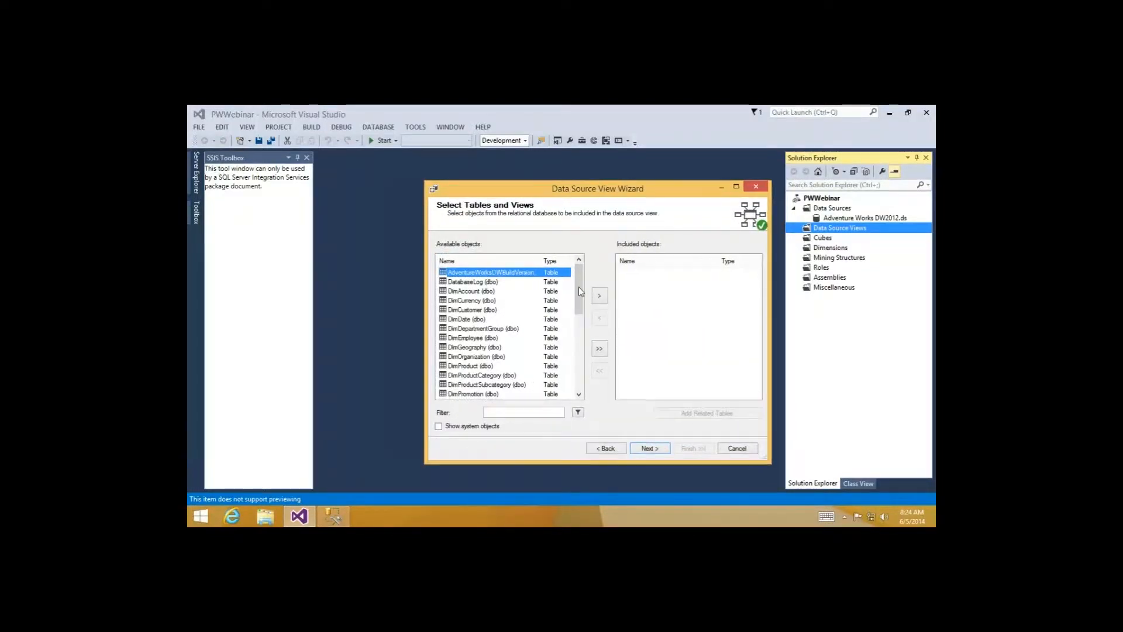
pyautogui.moveTo(583, 301); pyautogui.dragTo(588, 331)
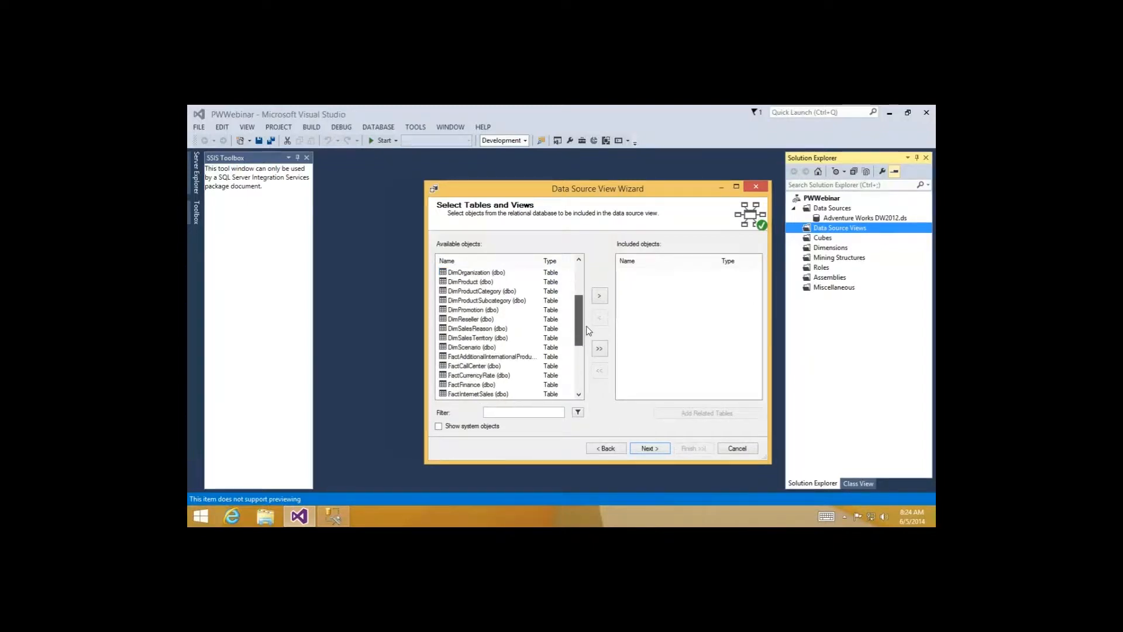
pyautogui.scroll(-2, 589, 336)
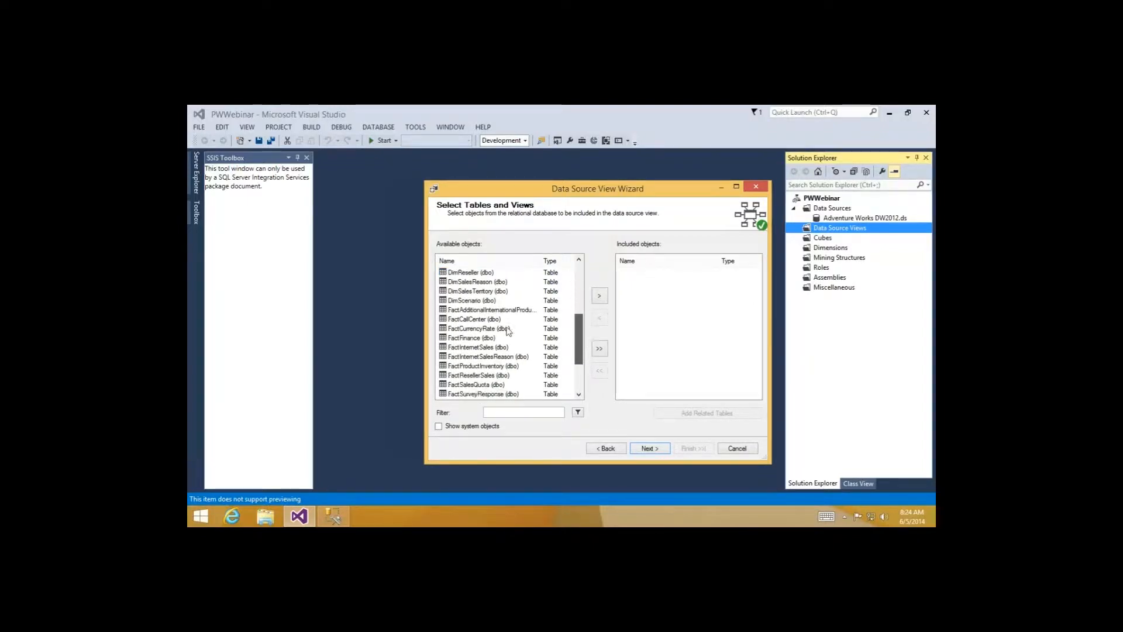
pyautogui.click(471, 349)
pyautogui.click(599, 295)
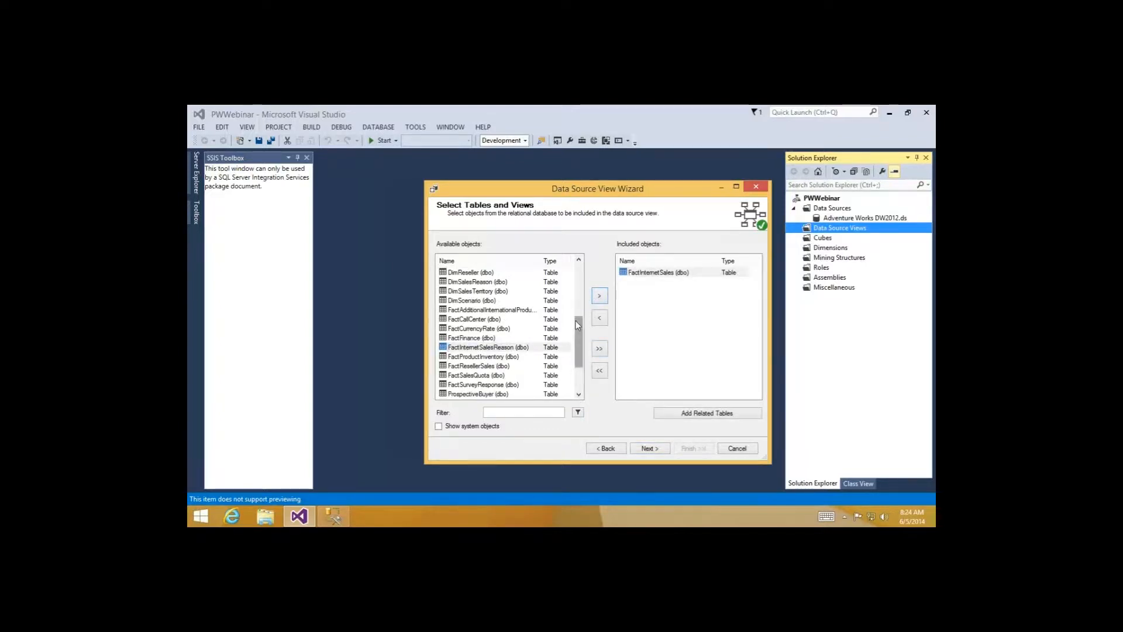
pyautogui.scroll(2, 577, 320)
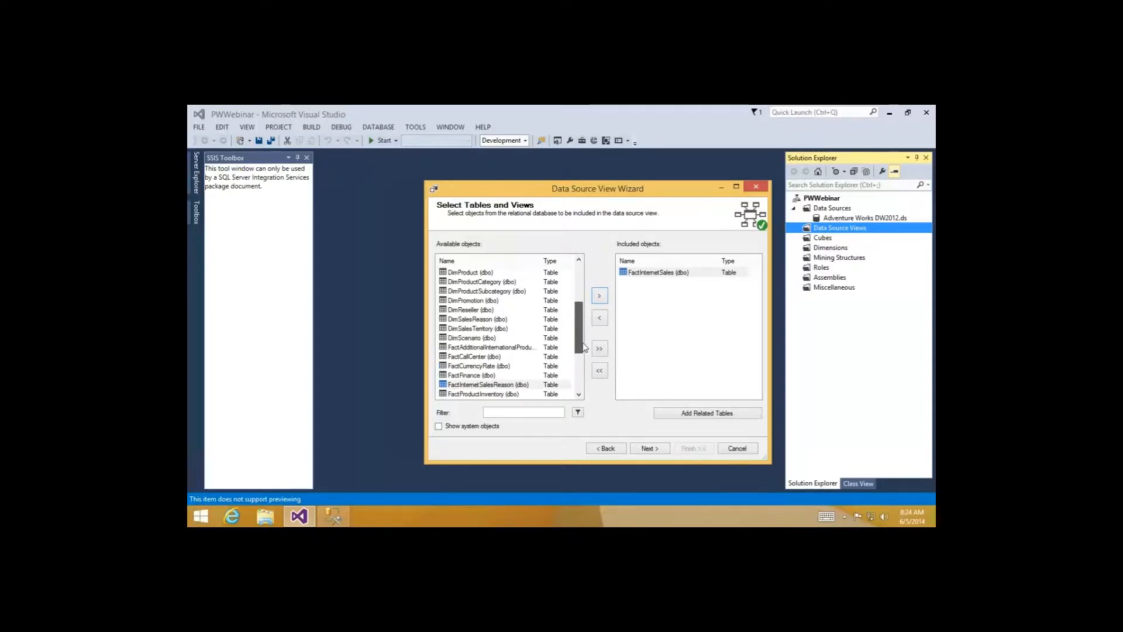
pyautogui.scroll(-3, 582, 346)
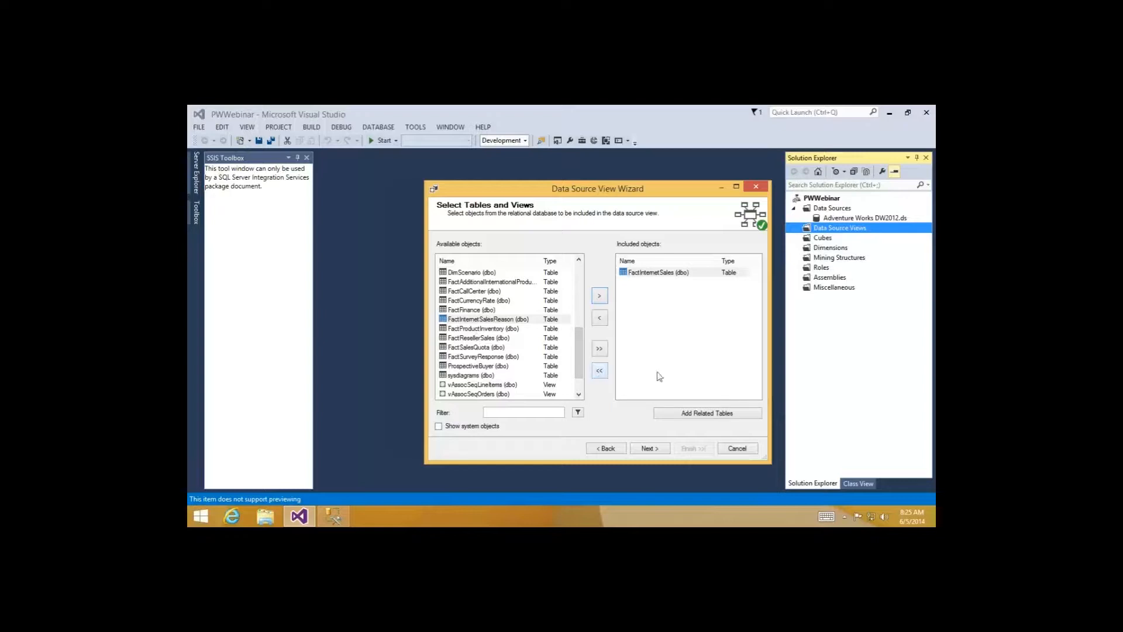
pyautogui.click(684, 275)
pyautogui.click(663, 288)
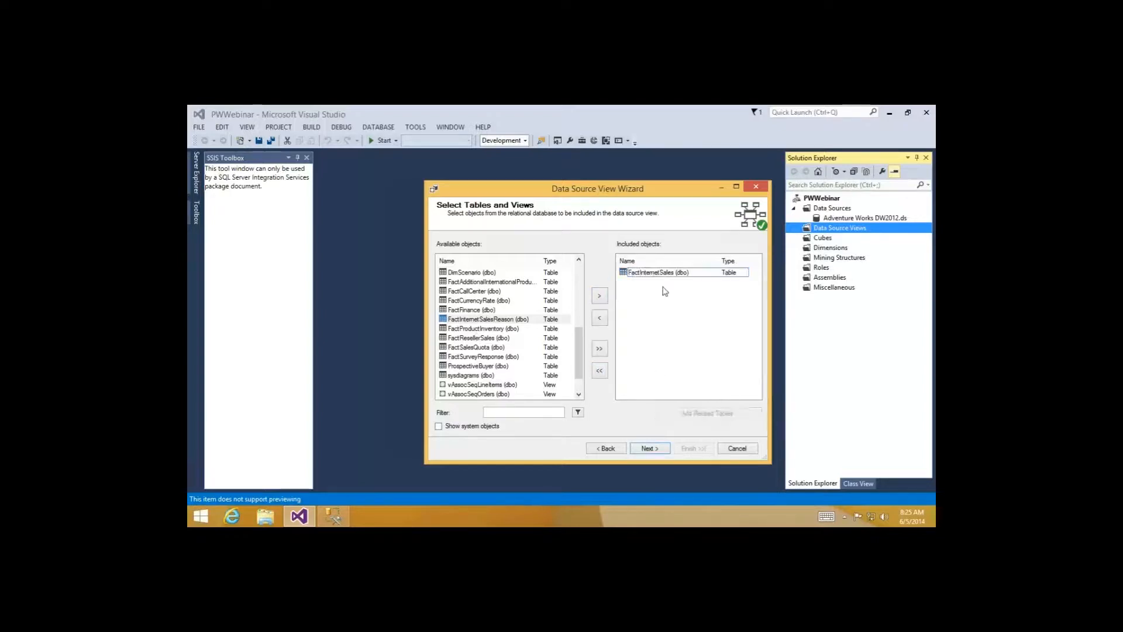
pyautogui.click(648, 273)
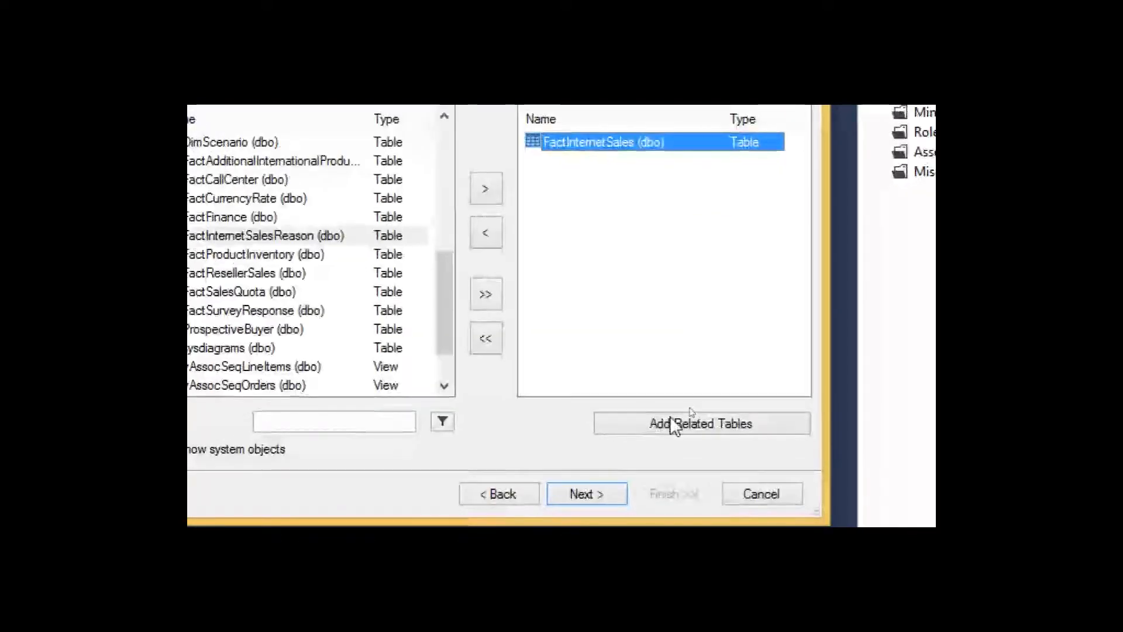
pyautogui.click(668, 422)
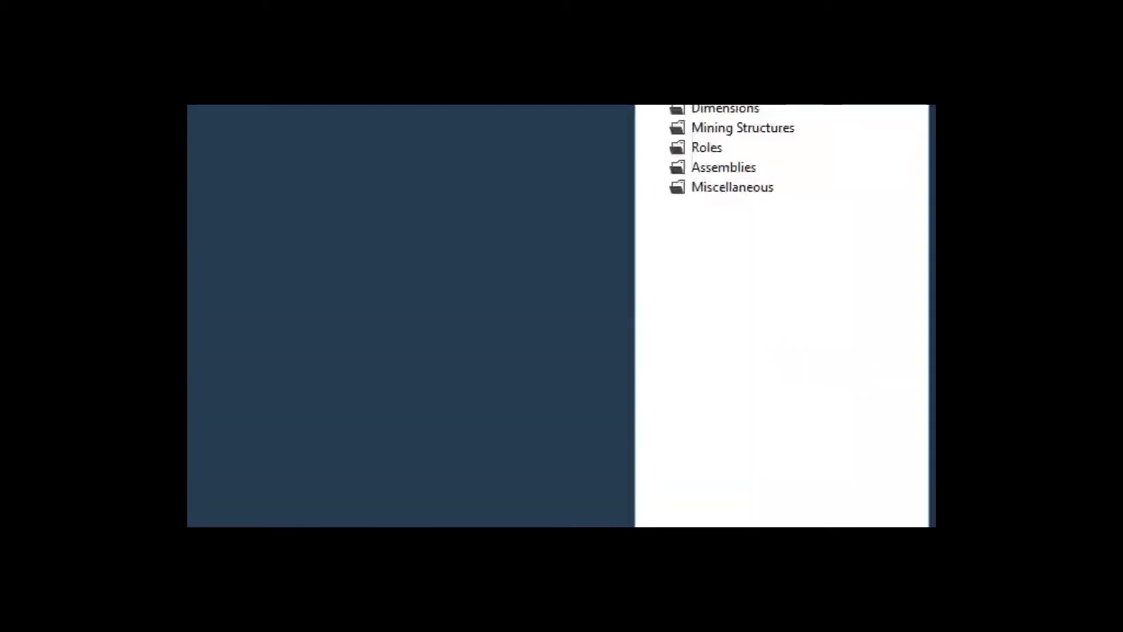
# Start a new data source view based on the Adventure Works DW2012 data source and continue to the table selection.
pyautogui.rightClick(819, 228)
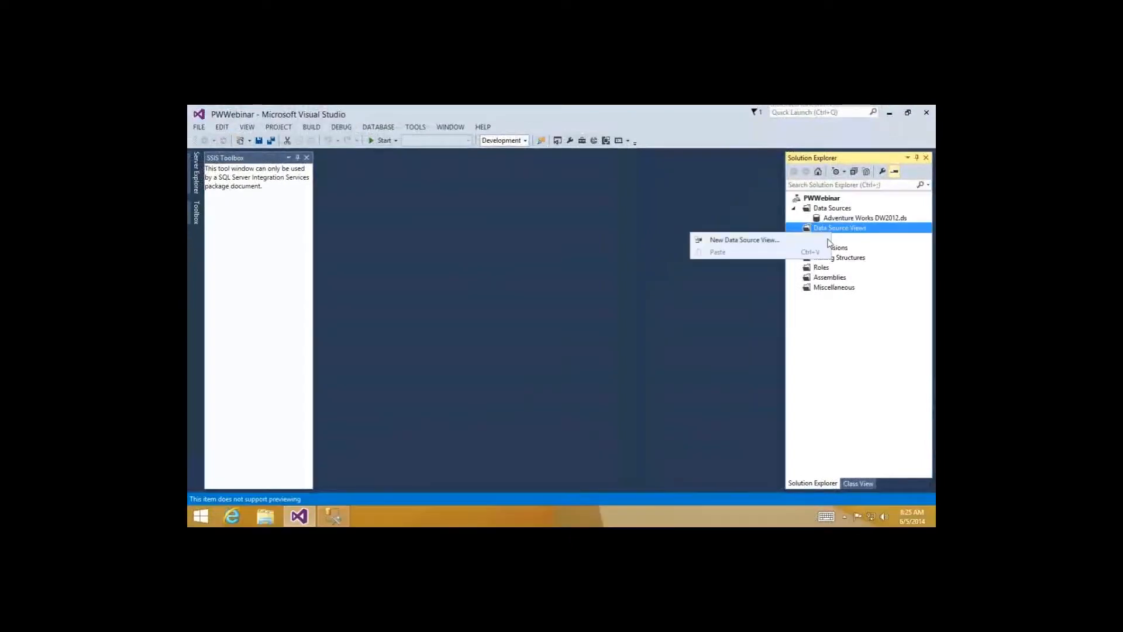
pyautogui.click(801, 241)
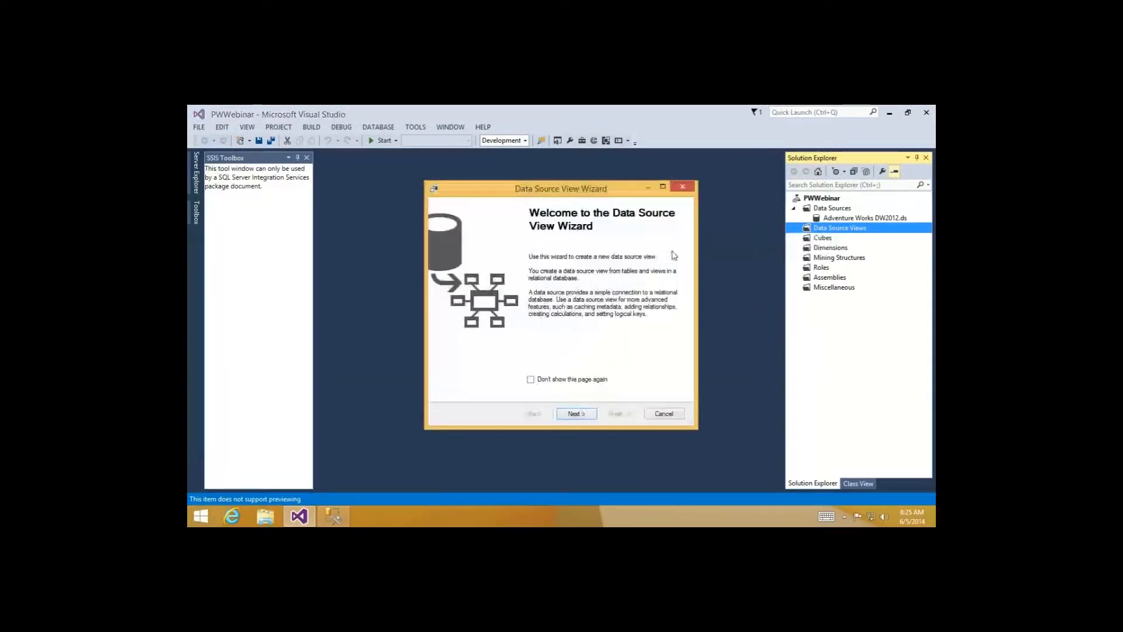
pyautogui.click(576, 414)
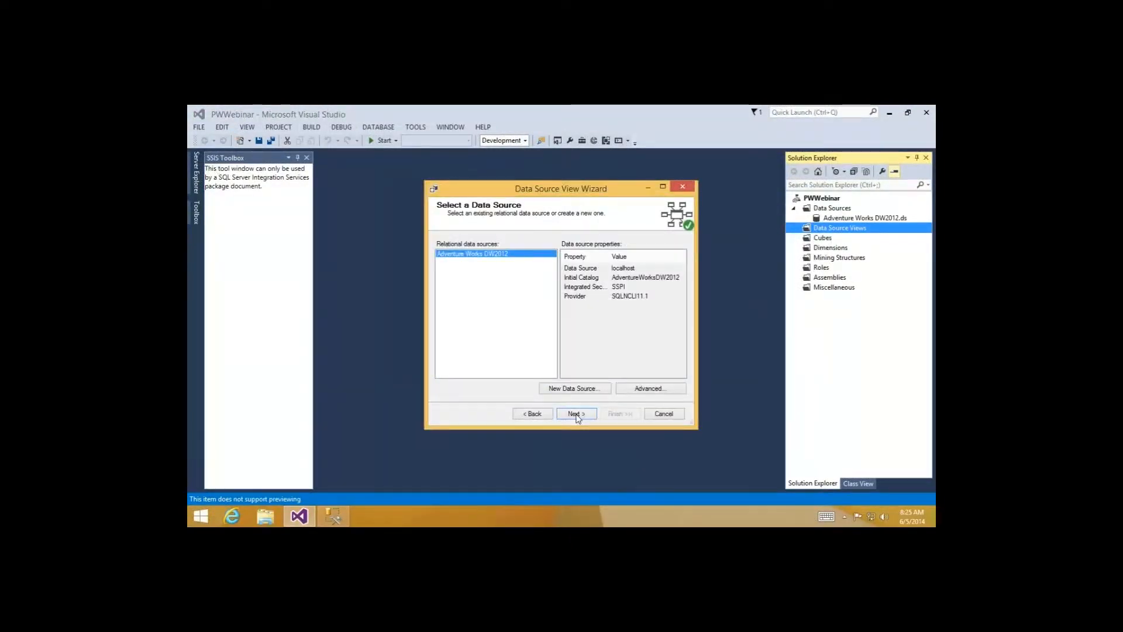
pyautogui.click(576, 414)
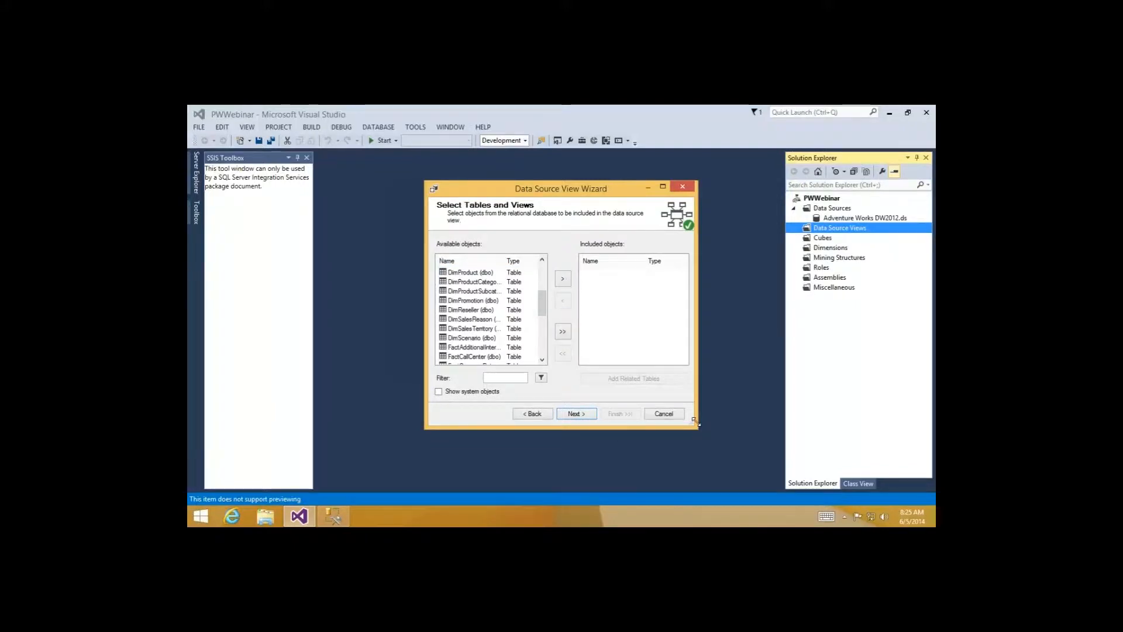
# Enlarge the wizard window and include the FactInternetSales table together with all its related tables.
pyautogui.moveTo(695, 420); pyautogui.dragTo(738, 465)
pyautogui.doubleClick(503, 384)
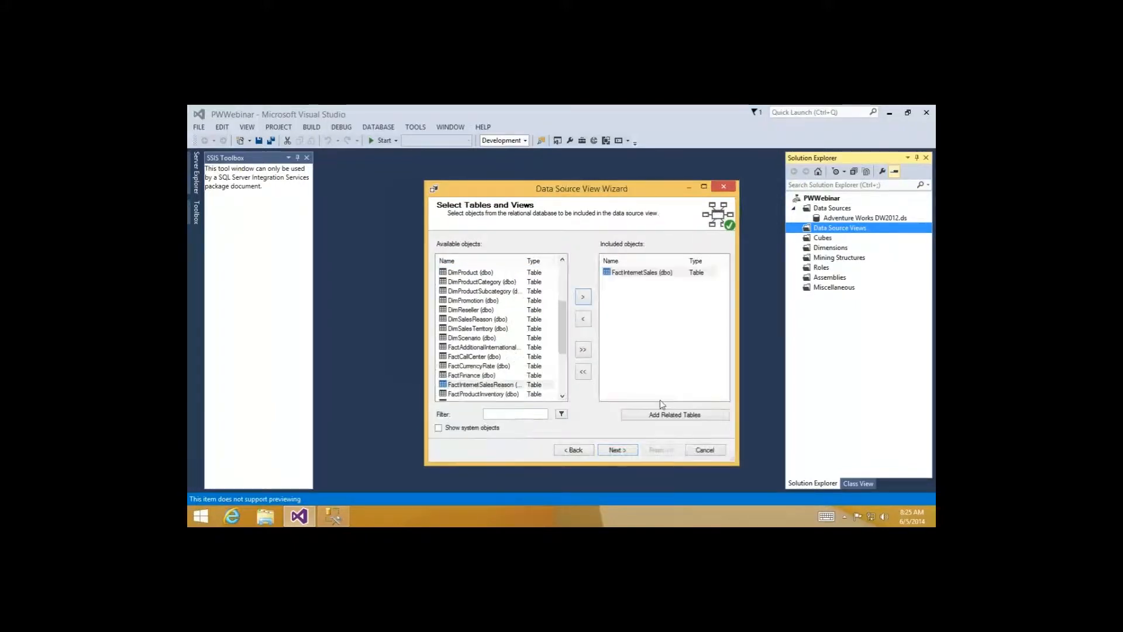
pyautogui.click(689, 415)
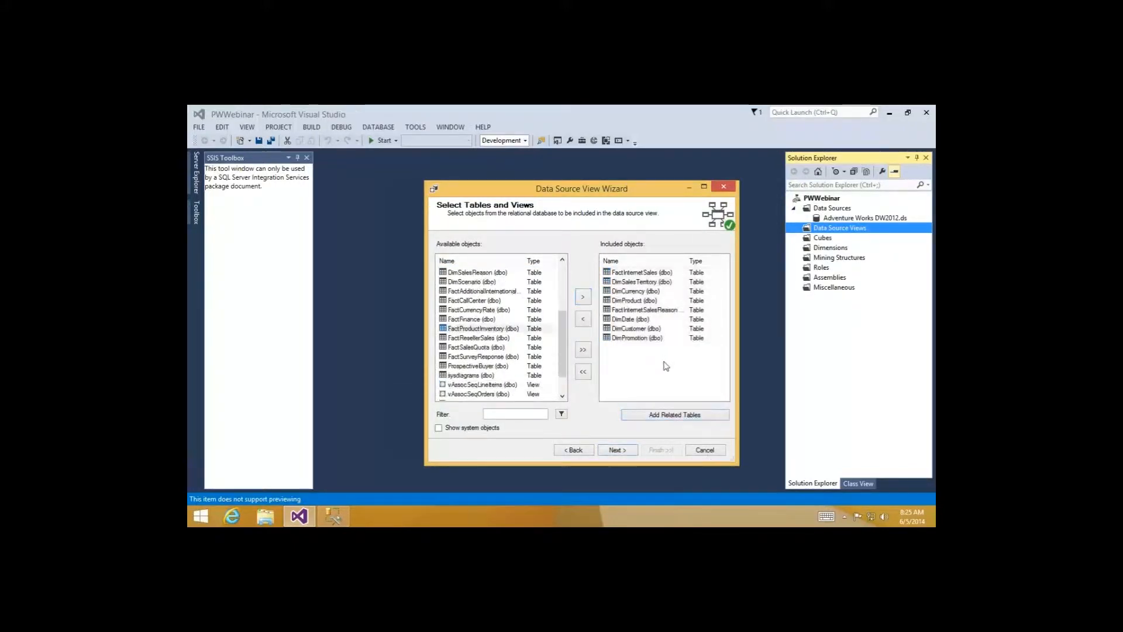
# Remove DimCurrency, FactInternetSalesReason and DimPromotion from the included tables and finish the data source view as Adventure Works DW2012.
pyautogui.doubleClick(625, 292)
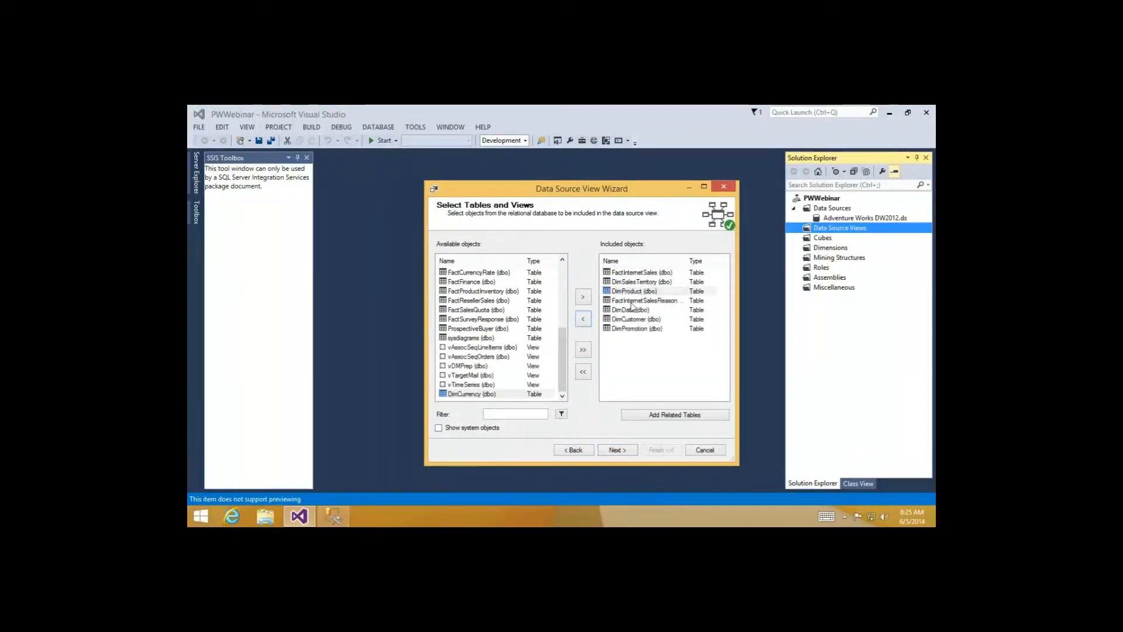
pyautogui.doubleClick(624, 301)
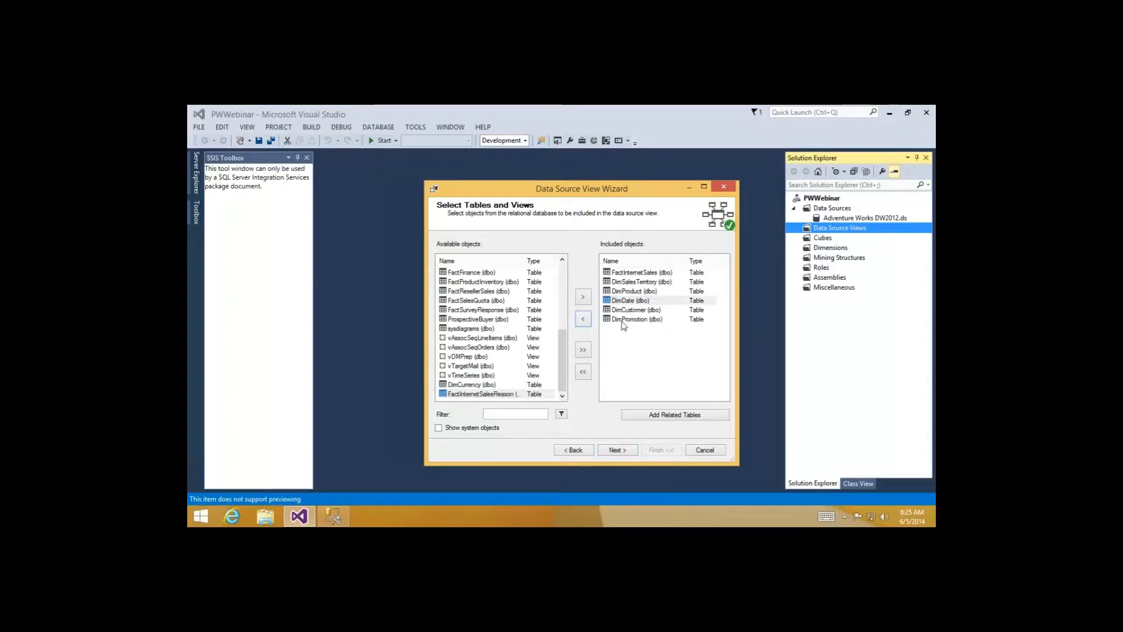
pyautogui.click(627, 283)
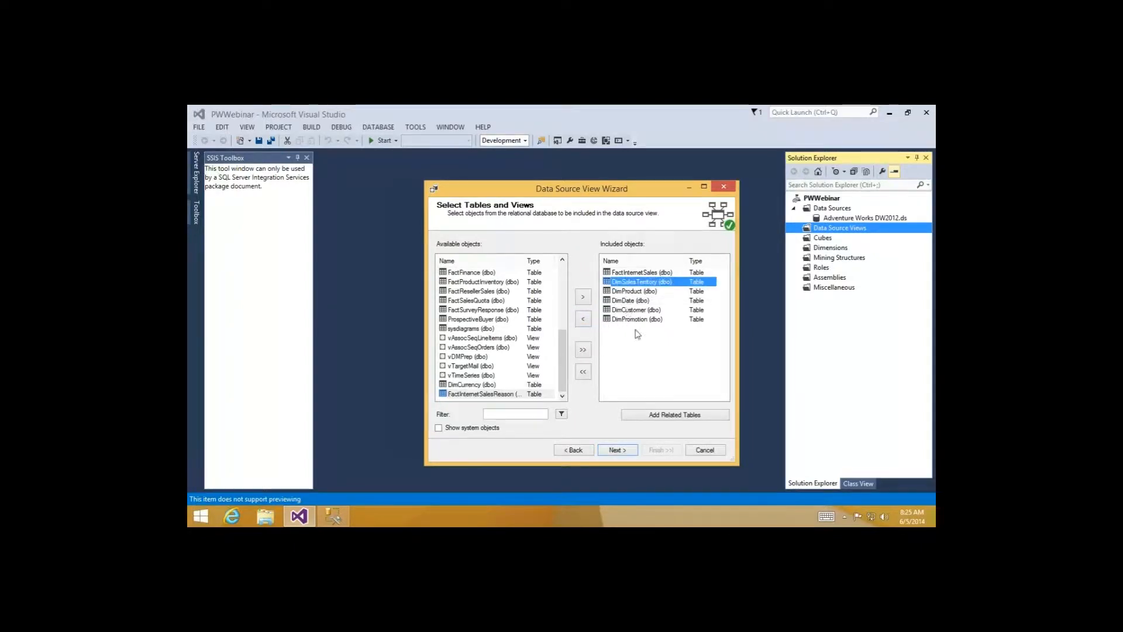
pyautogui.click(632, 320)
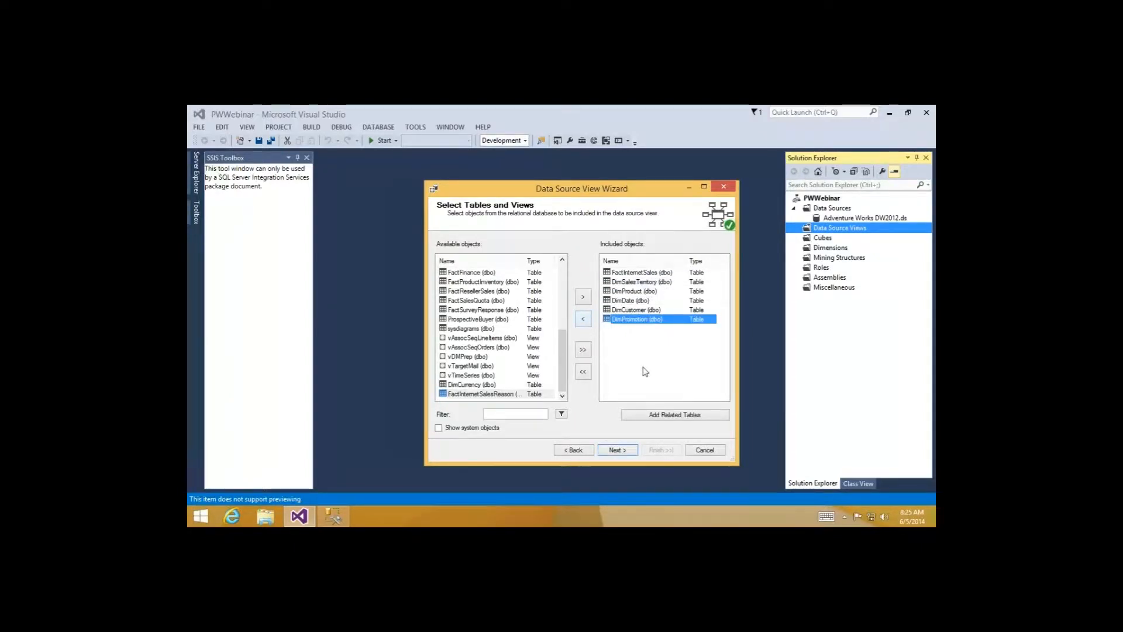
pyautogui.click(583, 319)
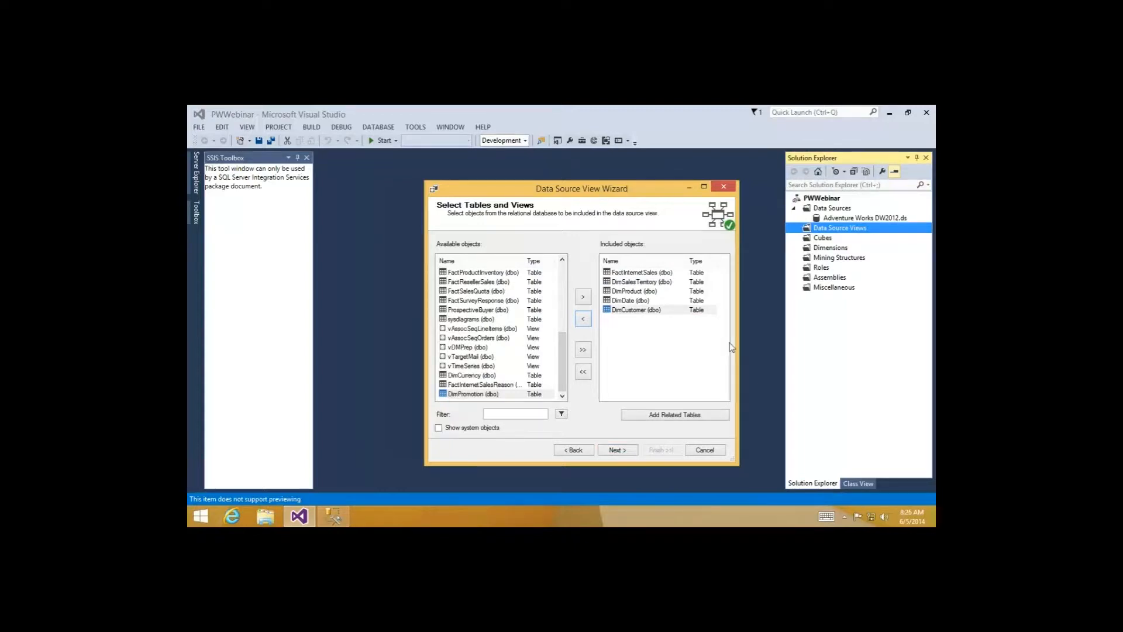
pyautogui.click(614, 449)
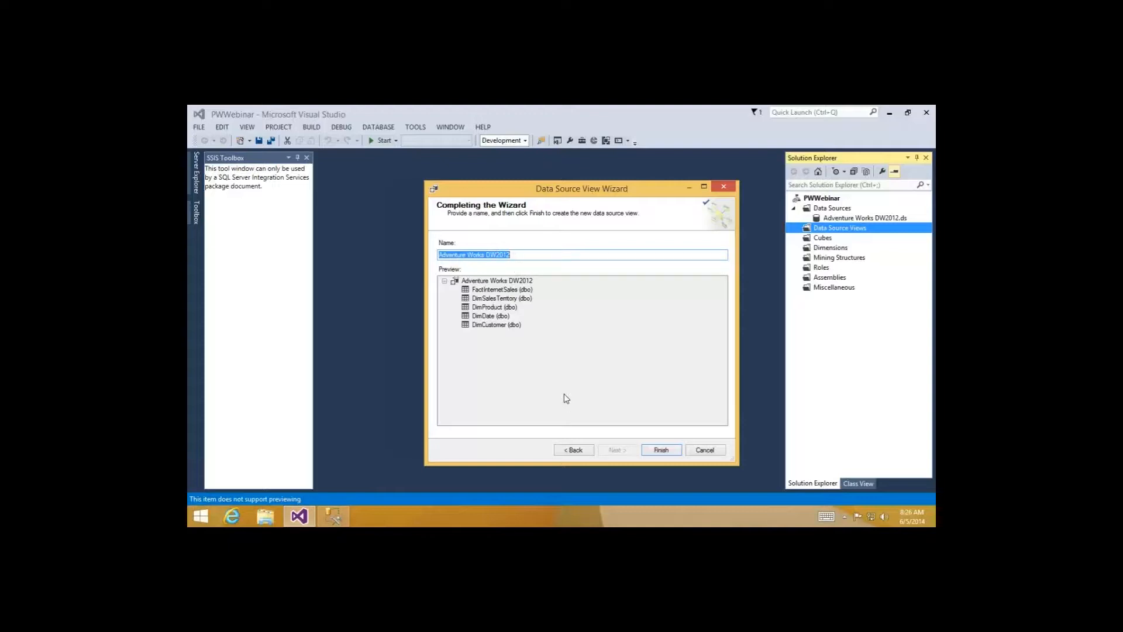
pyautogui.click(658, 452)
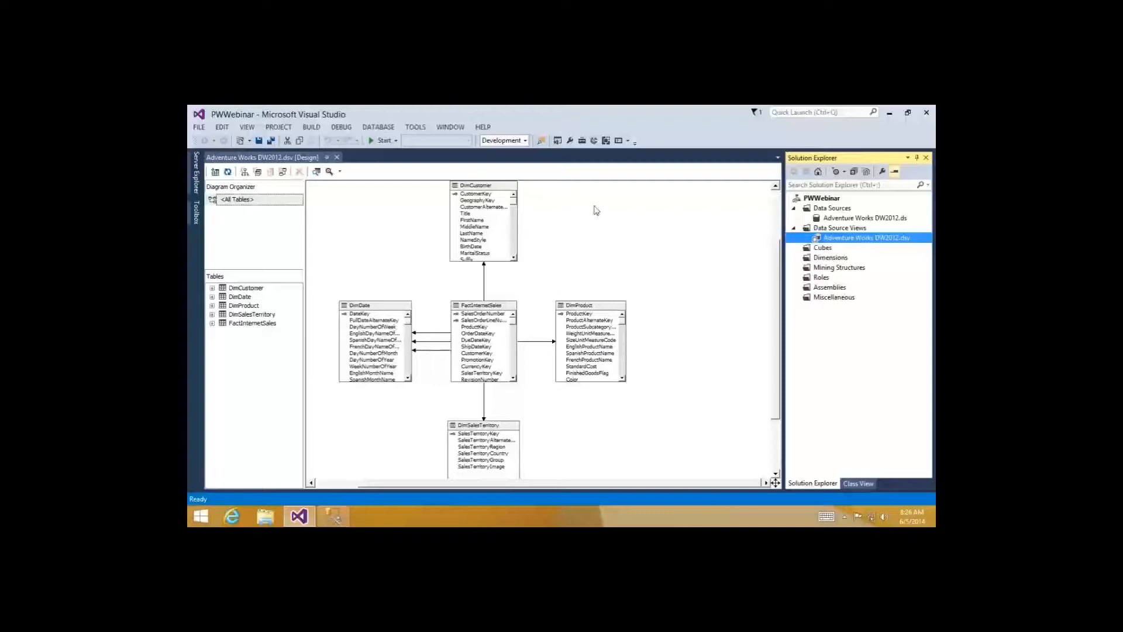
# Look at the commands available for the data source view diagram, dismiss them, and select the FactInternetSales table.
pyautogui.rightClick(576, 204)
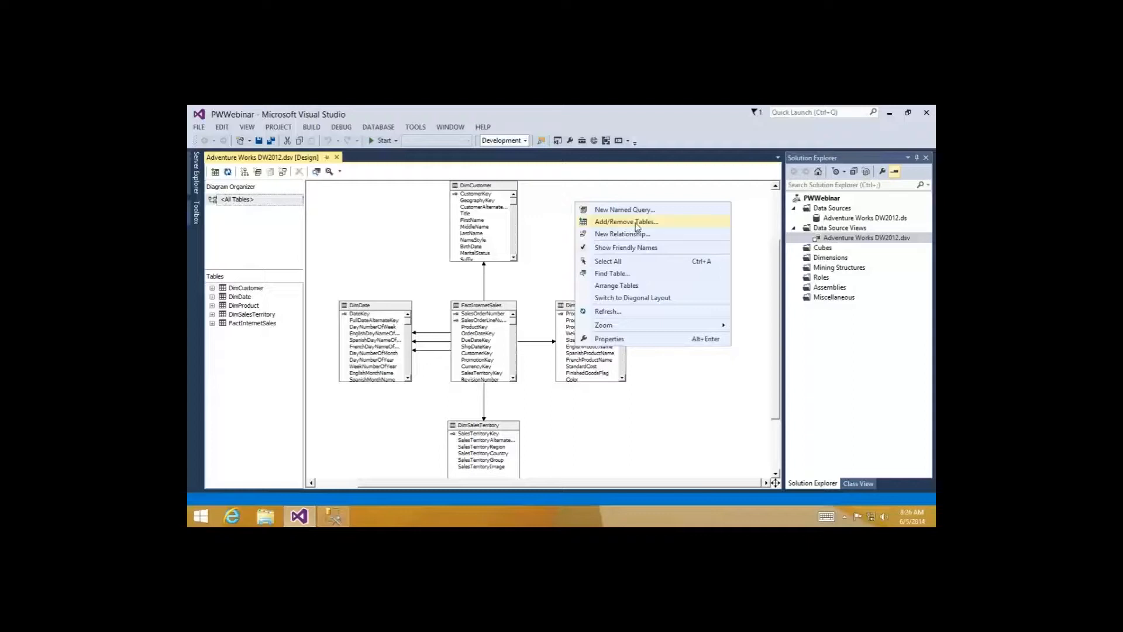
pyautogui.click(537, 291)
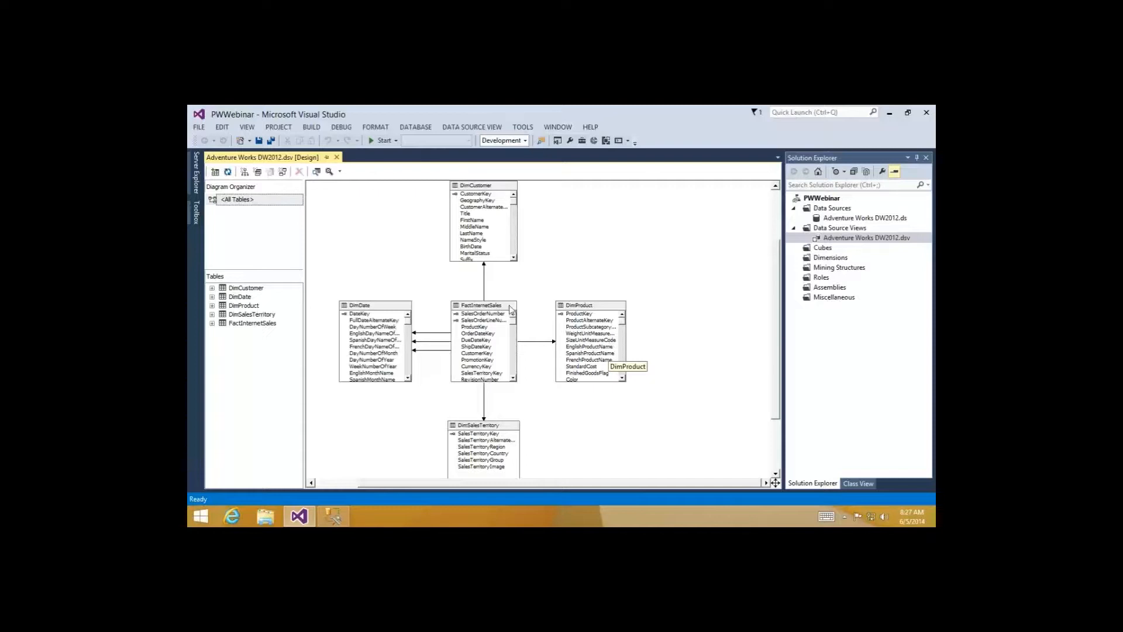
pyautogui.click(494, 363)
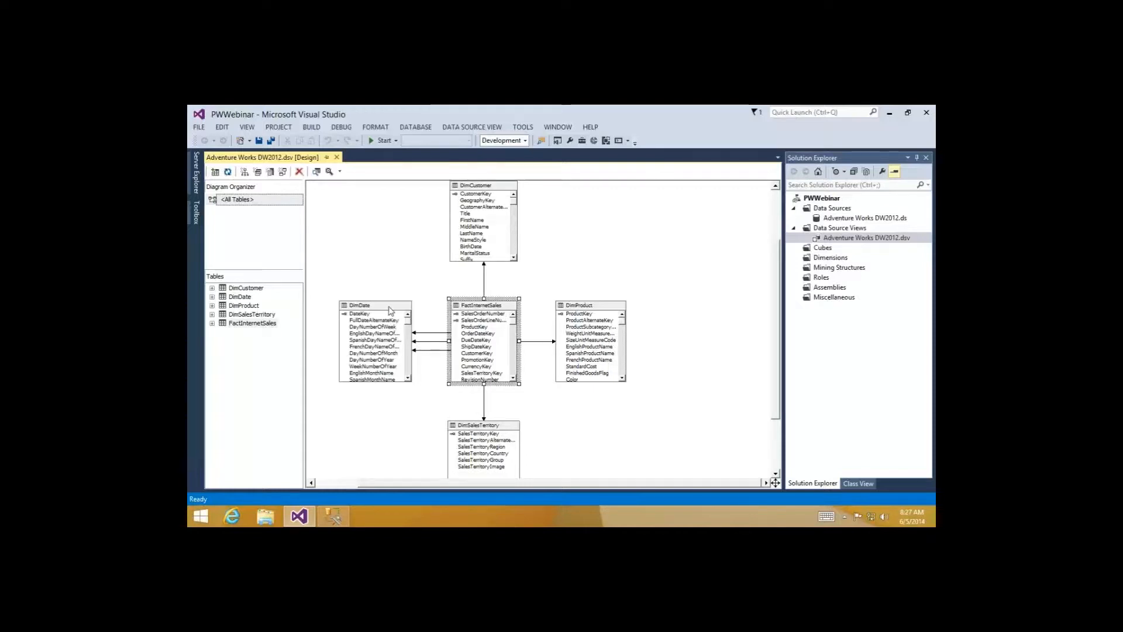
pyautogui.click(483, 186)
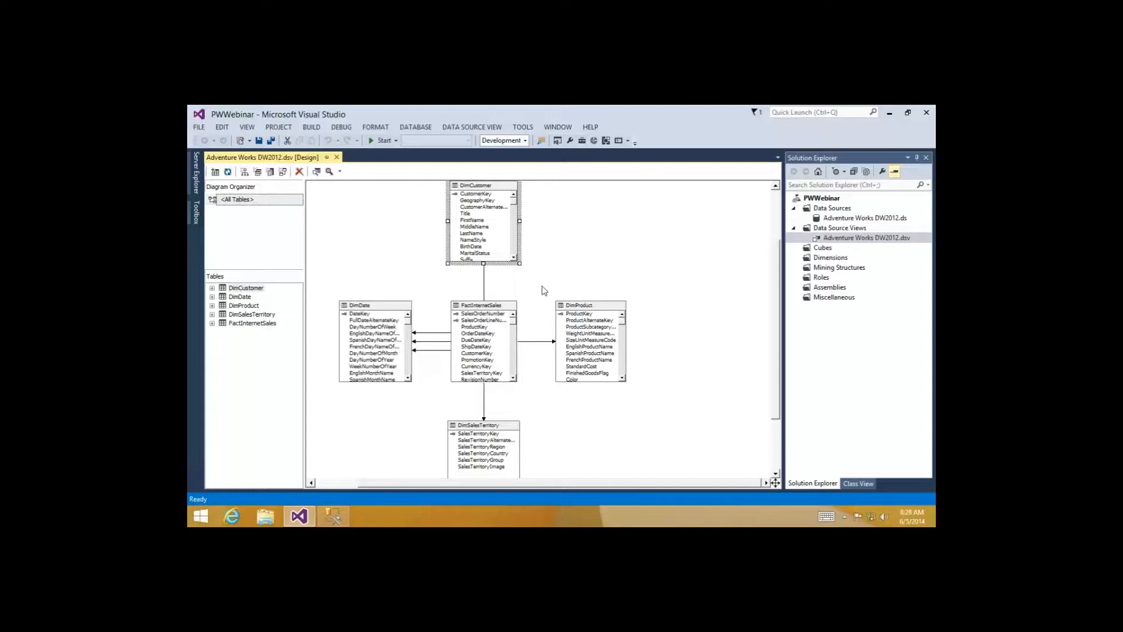
pyautogui.click(468, 308)
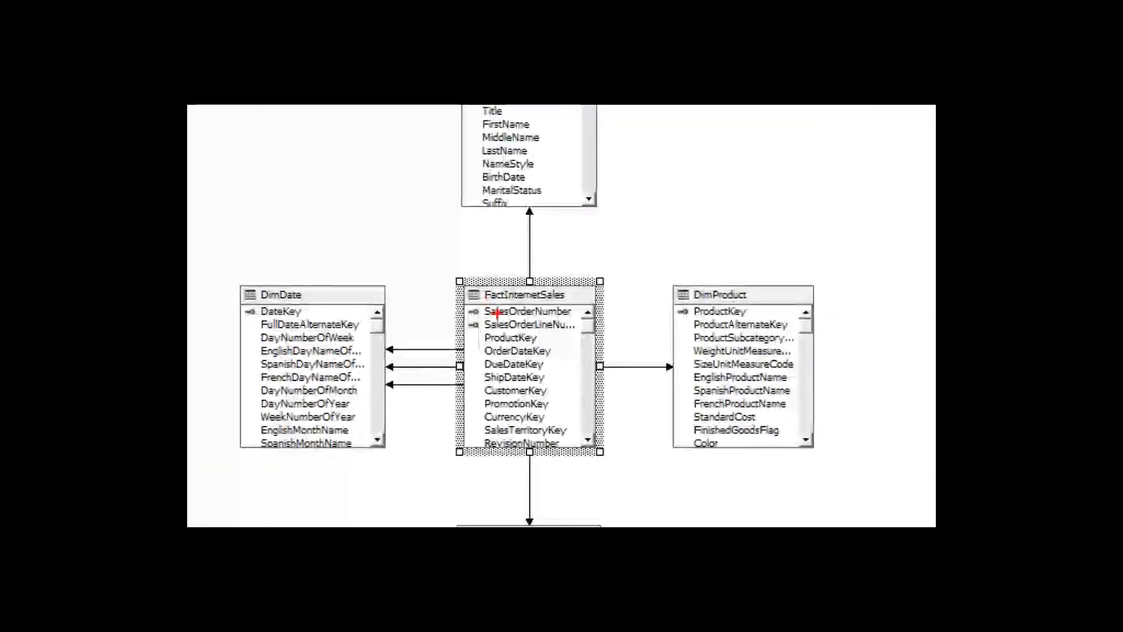
pyautogui.moveTo(716, 302); pyautogui.dragTo(734, 332)
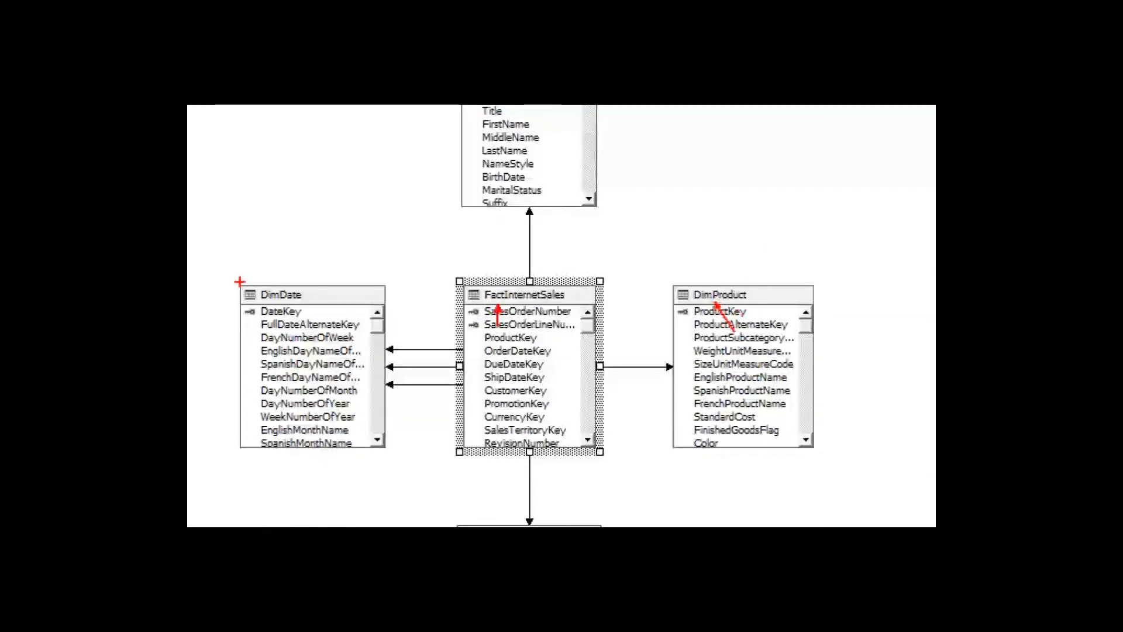
pyautogui.moveTo(282, 312); pyautogui.dragTo(294, 338)
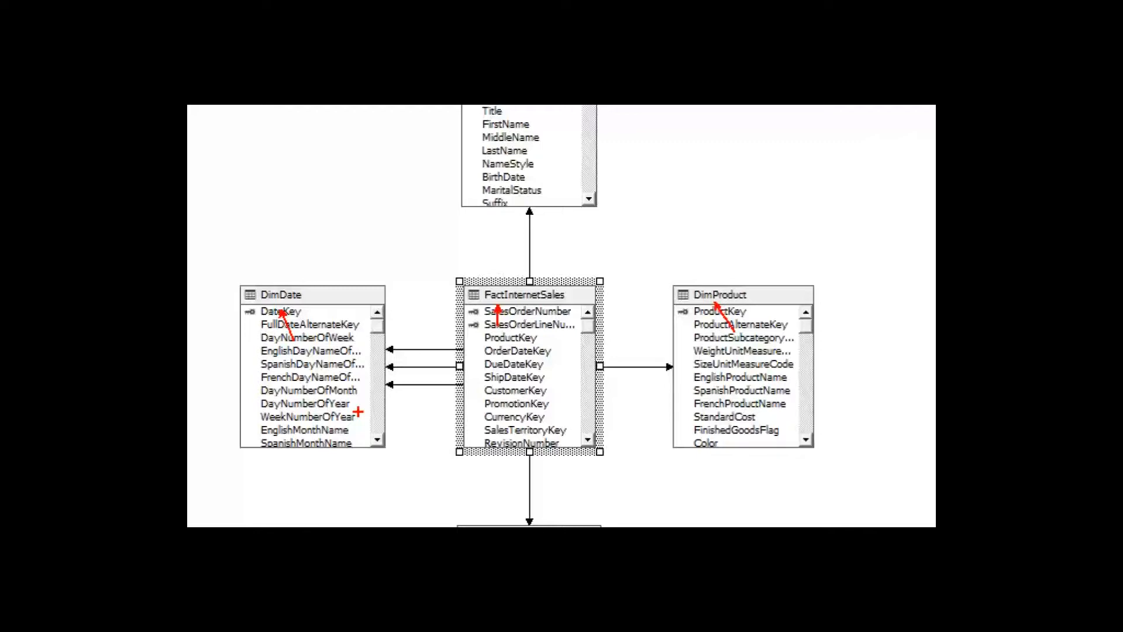
pyautogui.press('Escape')
# Show the properties of the DimProduct table and dock the Properties window as a tab together with Solution Explorer.
pyautogui.click(560, 329)
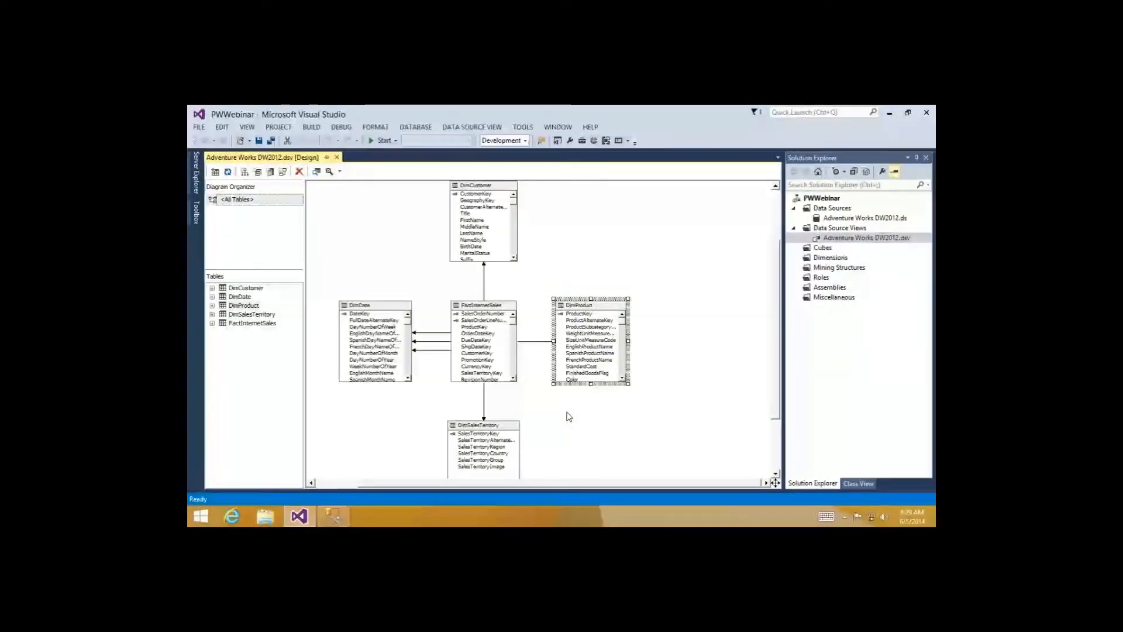
pyautogui.rightClick(568, 308)
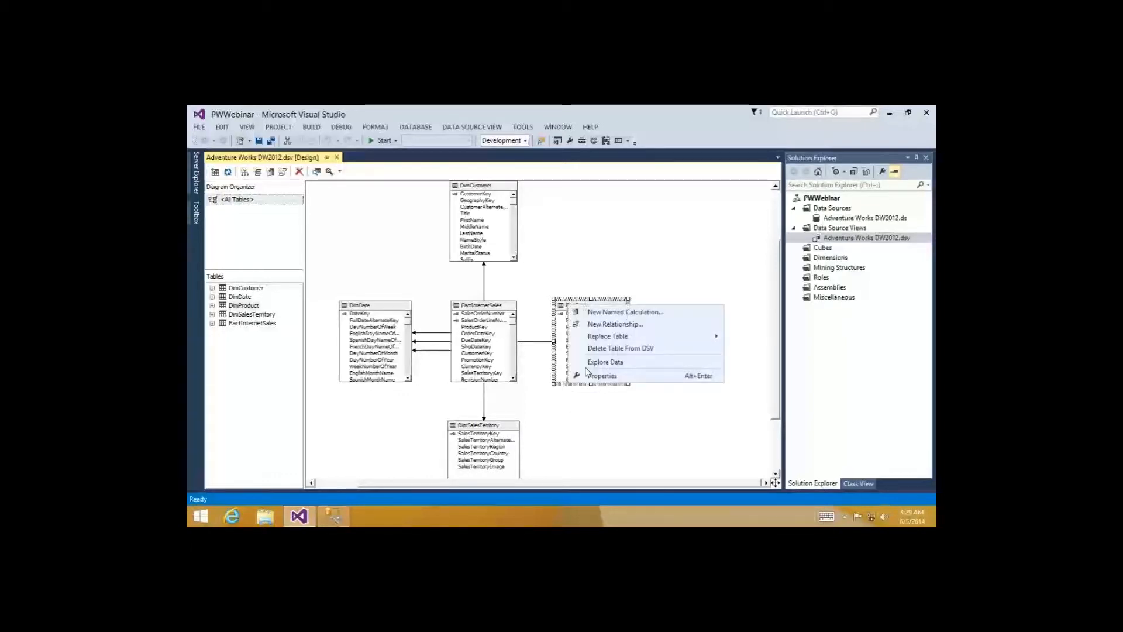
pyautogui.click(586, 373)
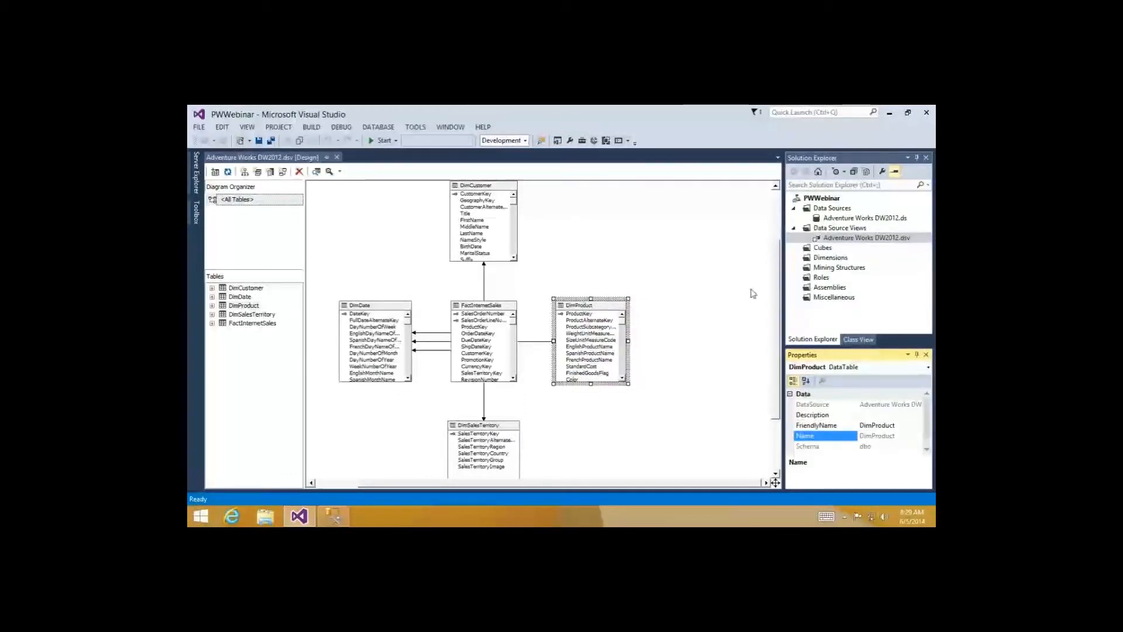
pyautogui.moveTo(856, 354); pyautogui.dragTo(859, 320)
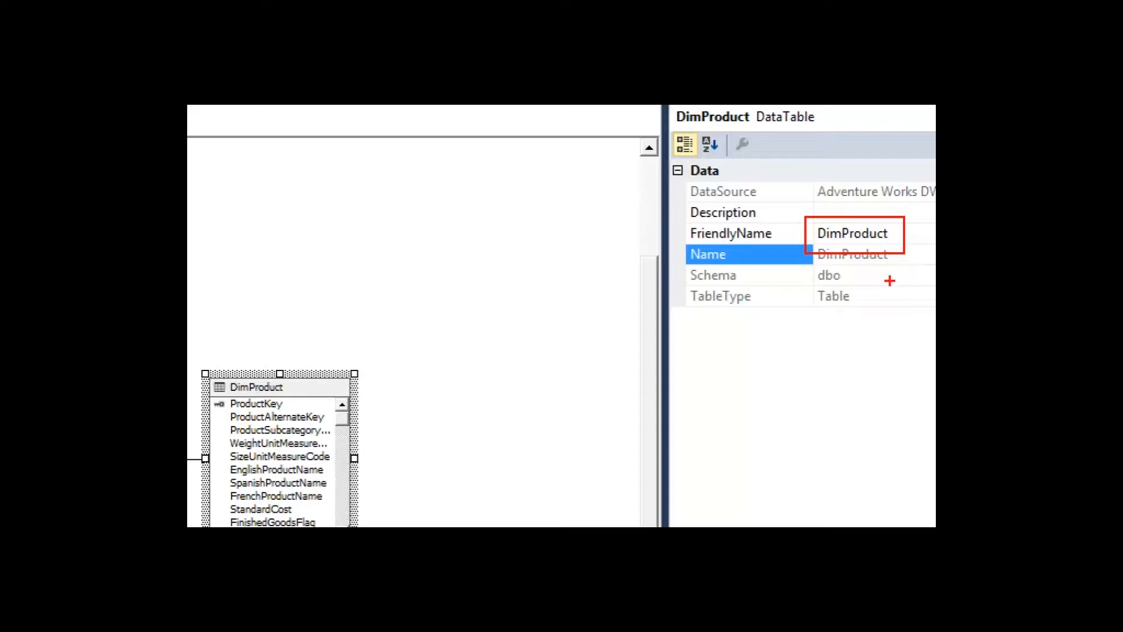
pyautogui.press('Escape')
# Set the friendly name of the DimProduct table to Product.
pyautogui.click(872, 229)
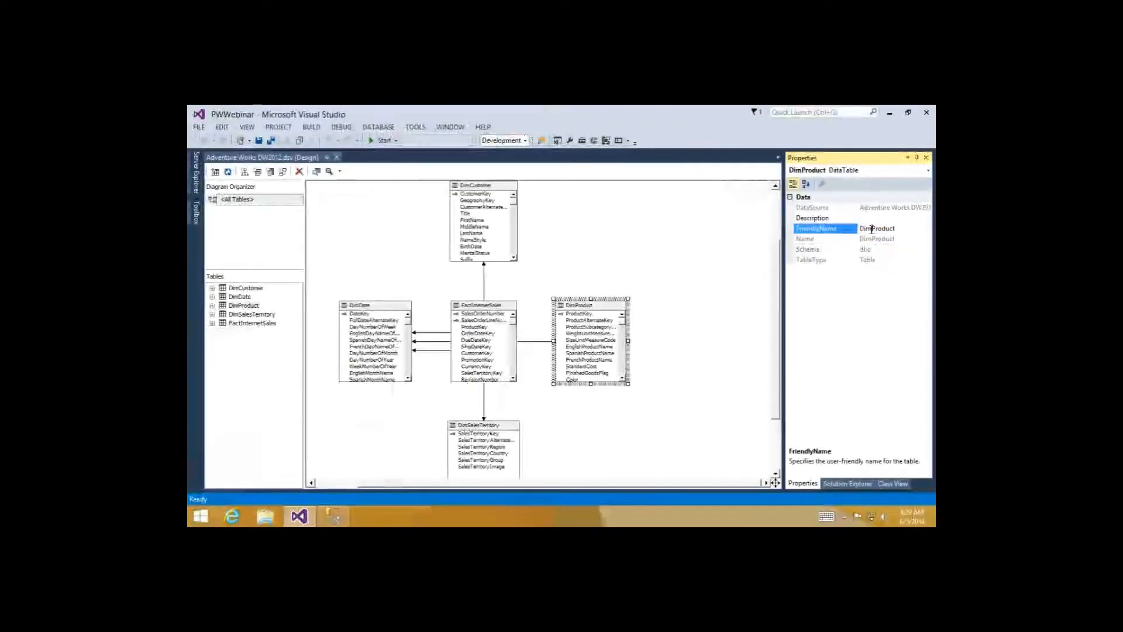
pyautogui.moveTo(872, 229); pyautogui.dragTo(802, 229)
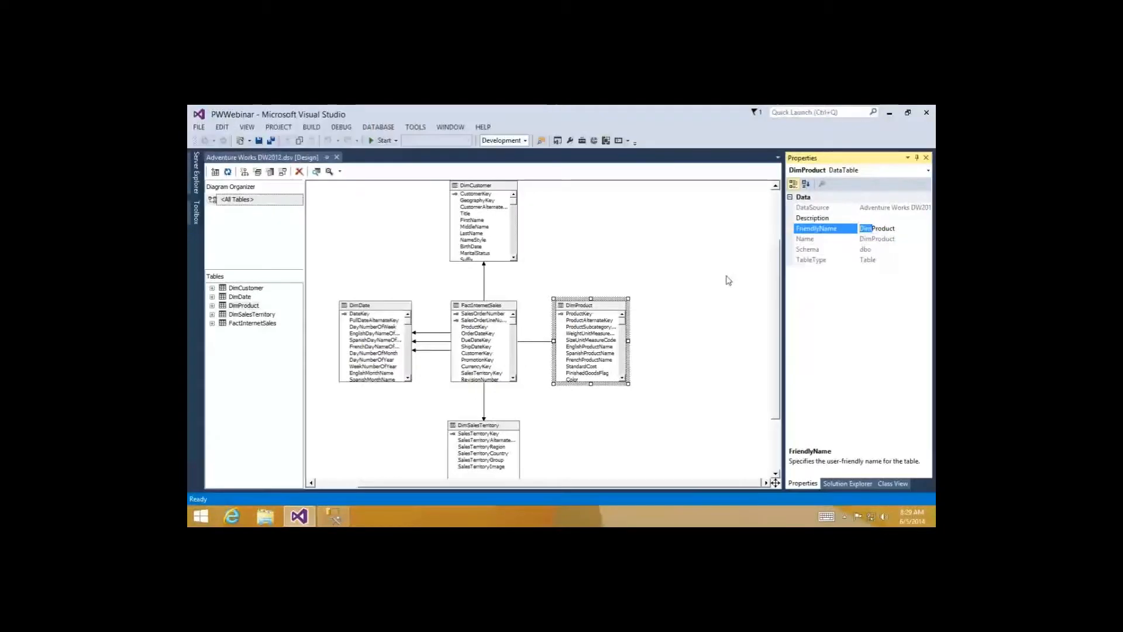
pyautogui.press('Delete')
pyautogui.press('Return')
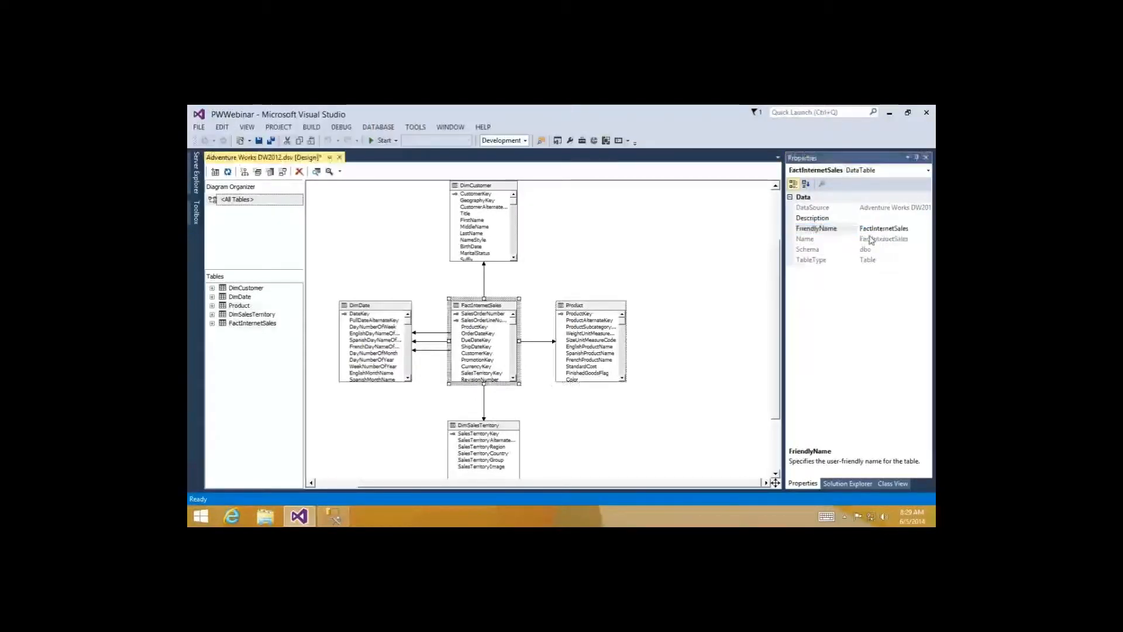
# Set the friendly name of FactInternetSales to Internet Sales and that of DimCustomer to Customer.
pyautogui.moveTo(873, 229); pyautogui.dragTo(859, 229)
pyautogui.press('Delete')
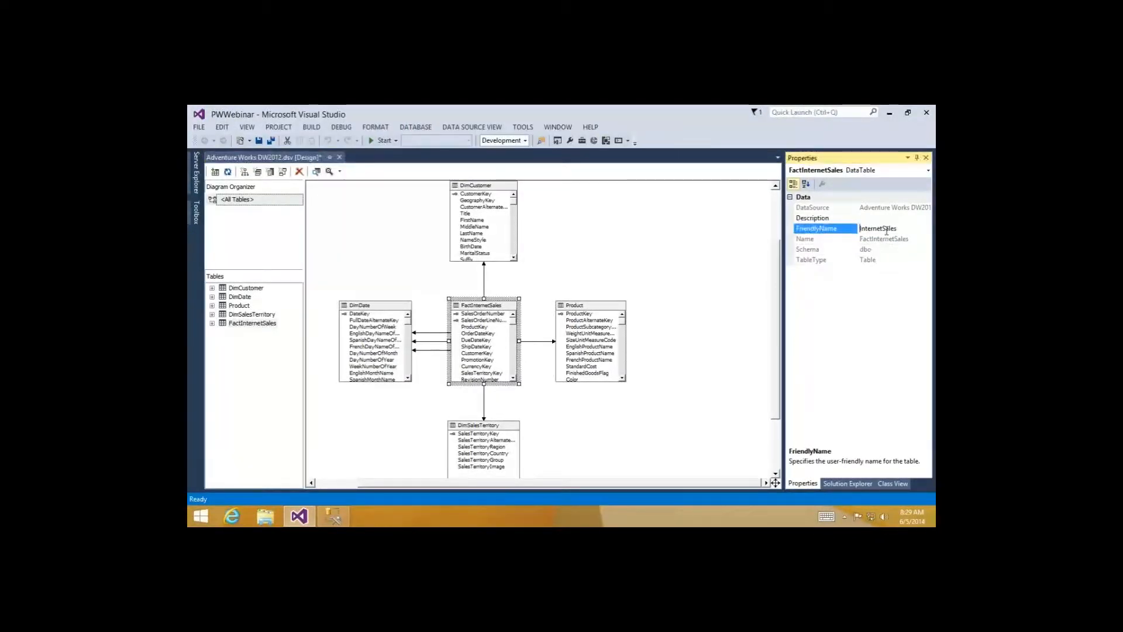
pyautogui.click(884, 229)
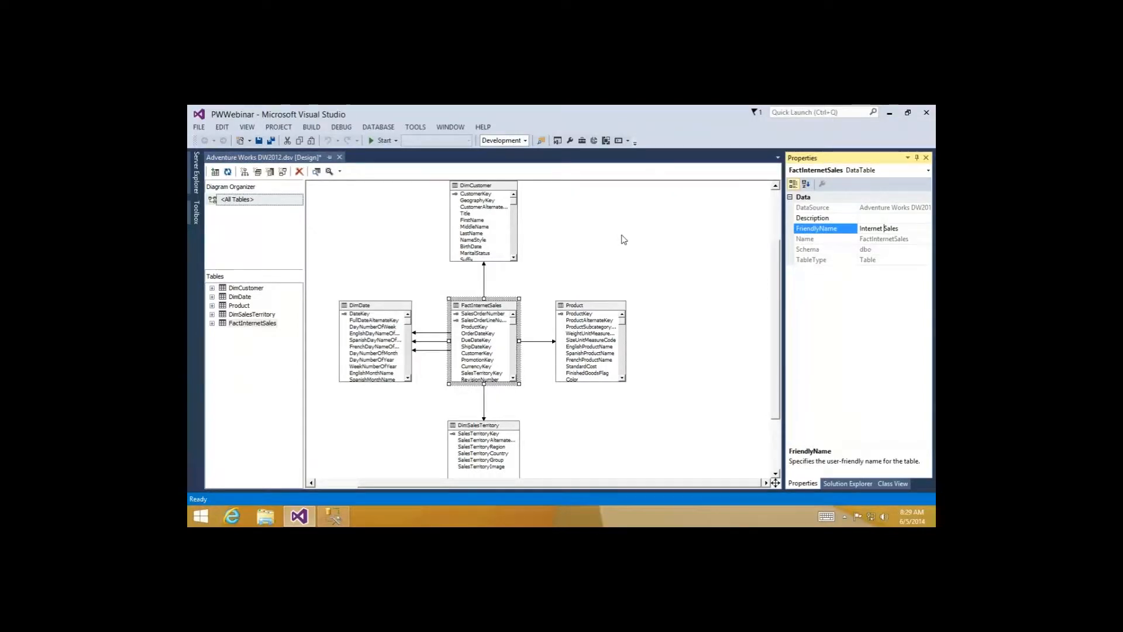
pyautogui.press('Return')
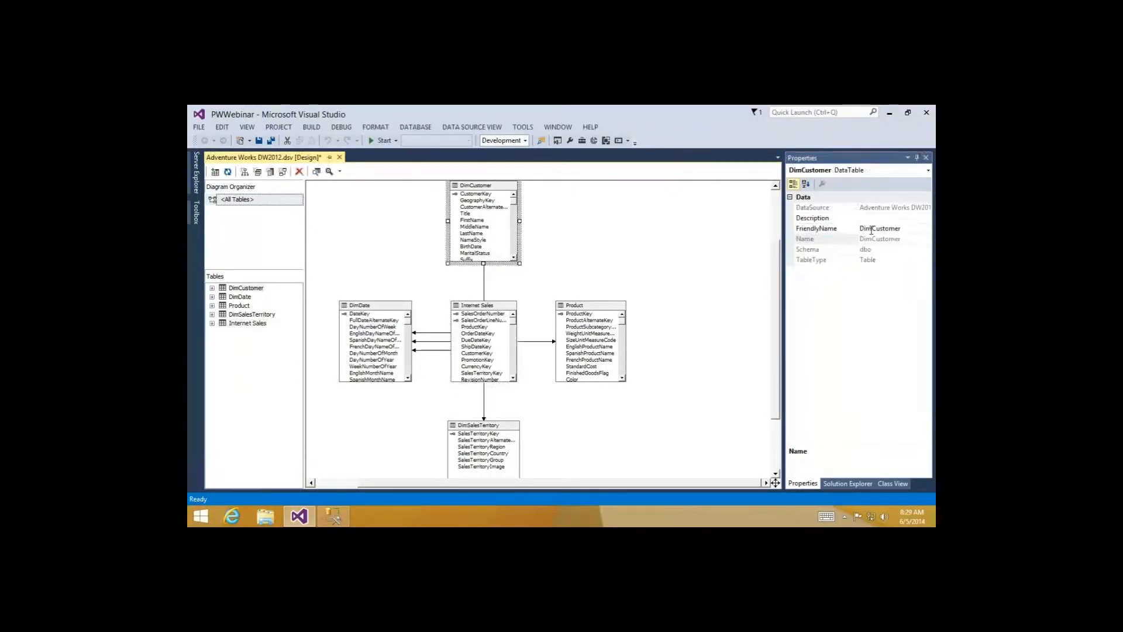
pyautogui.moveTo(871, 229); pyautogui.dragTo(859, 228)
pyautogui.press('Delete')
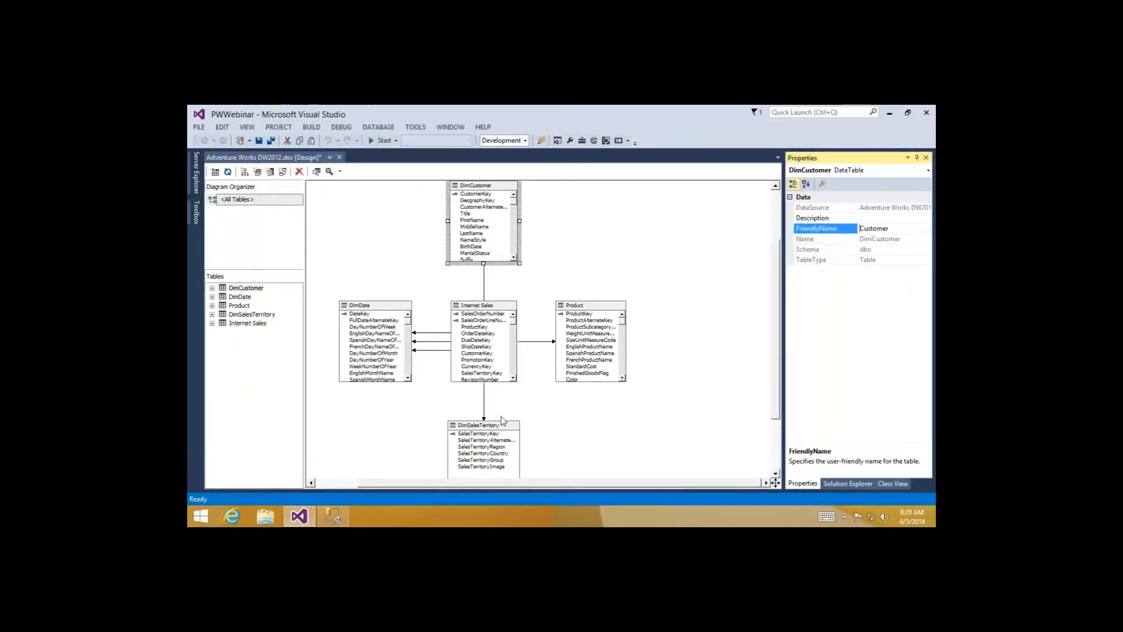
# Set the friendly name of the DimSalesTerritory table to Sales Territory.
pyautogui.click(503, 422)
pyautogui.moveTo(867, 229); pyautogui.dragTo(776, 228)
pyautogui.press('Delete')
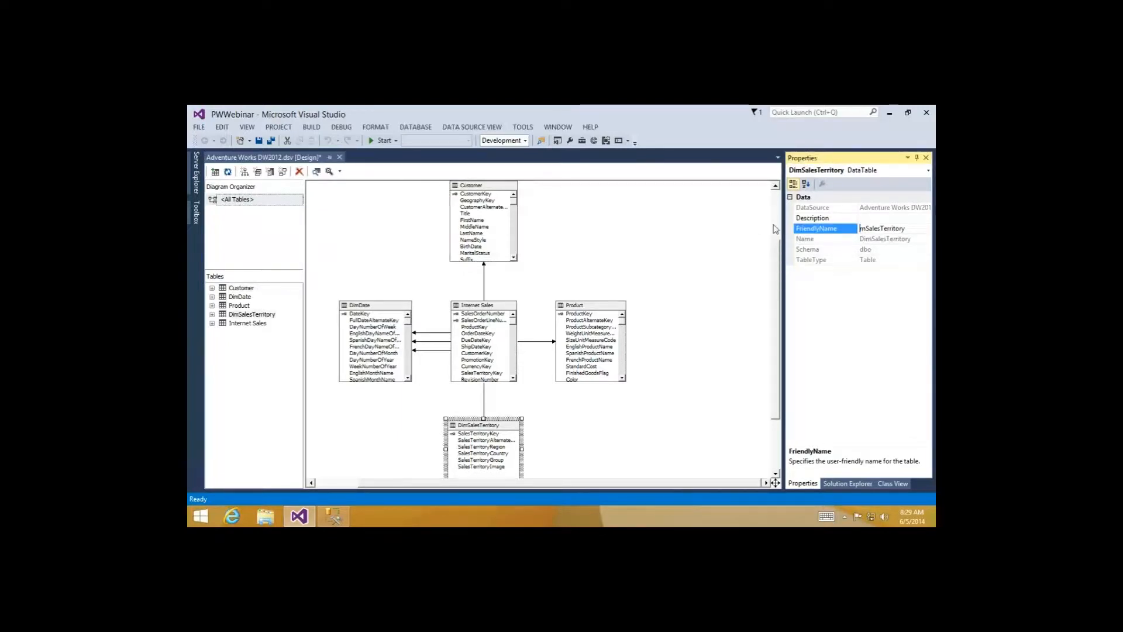
pyautogui.press('Delete')
pyautogui.press('Right')
pyautogui.press('Right')
pyautogui.press('Right')
pyautogui.press('Right')
pyautogui.press('Right')
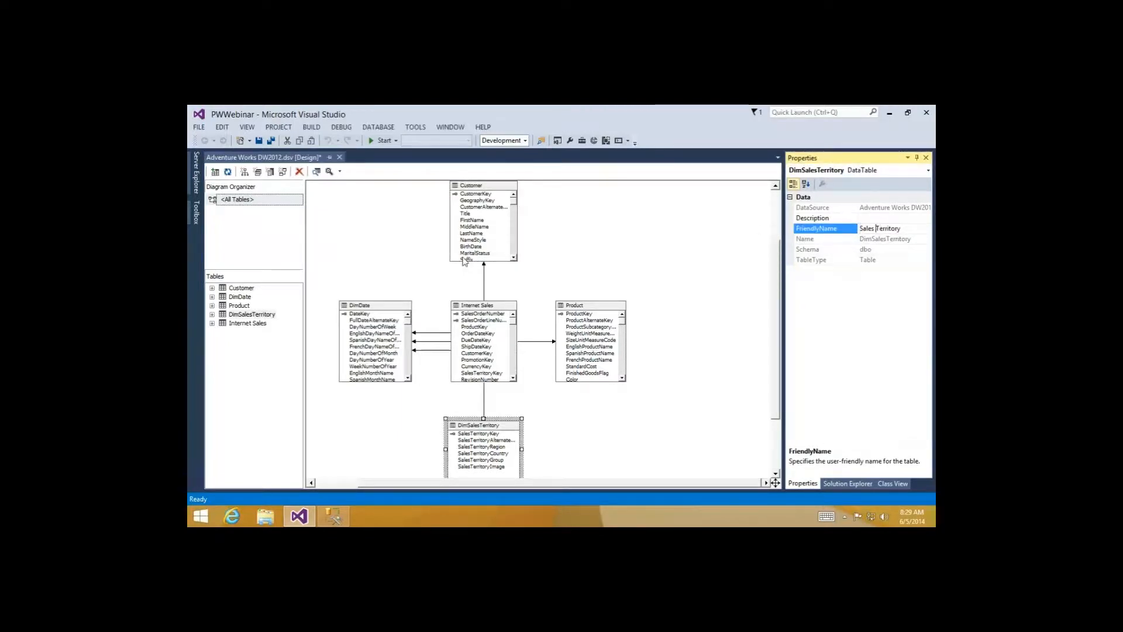
pyautogui.press('Return')
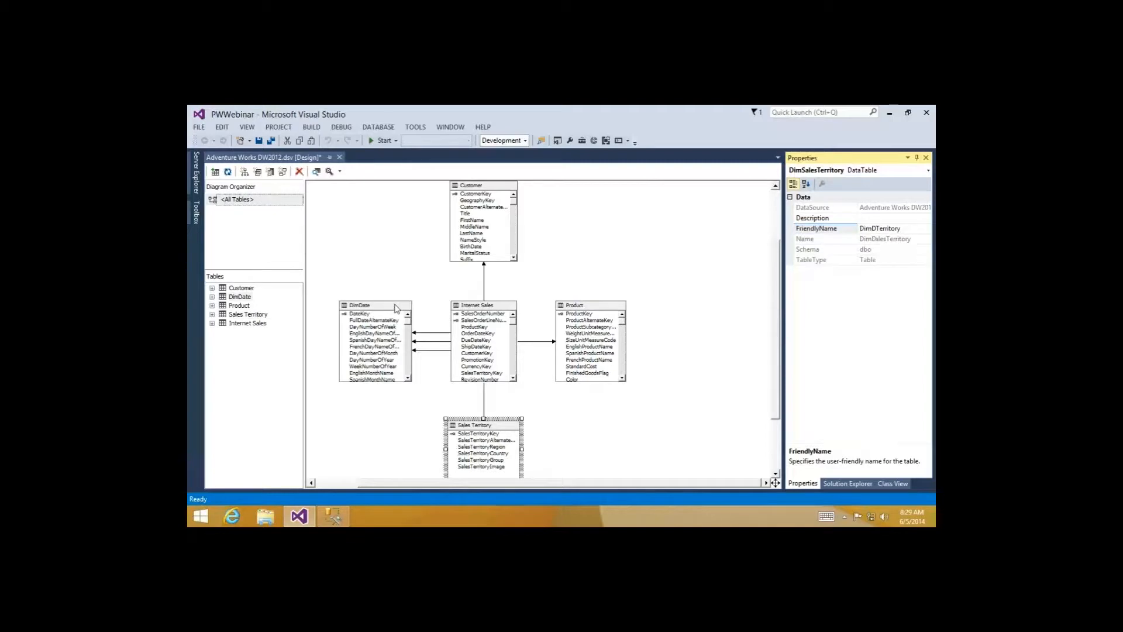
# Set the friendly name of the DimDate table to Date and deselect the table.
pyautogui.click(396, 308)
pyautogui.click(819, 228)
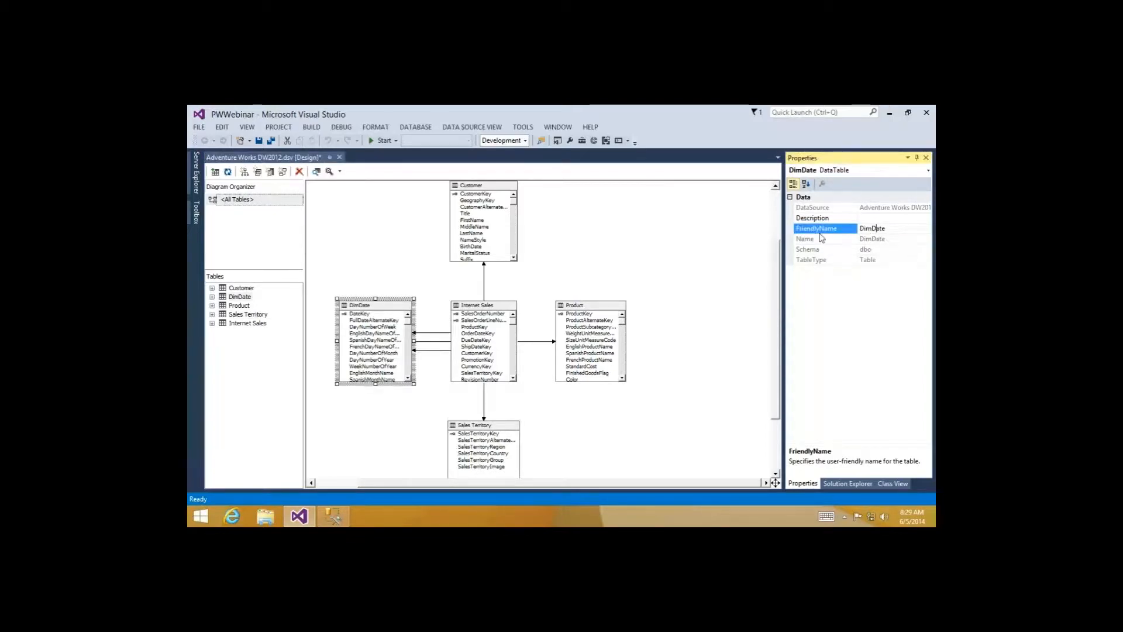
pyautogui.press('BackSpace')
pyautogui.press('BackSpace')
pyautogui.press('BackSpace')
pyautogui.click(707, 324)
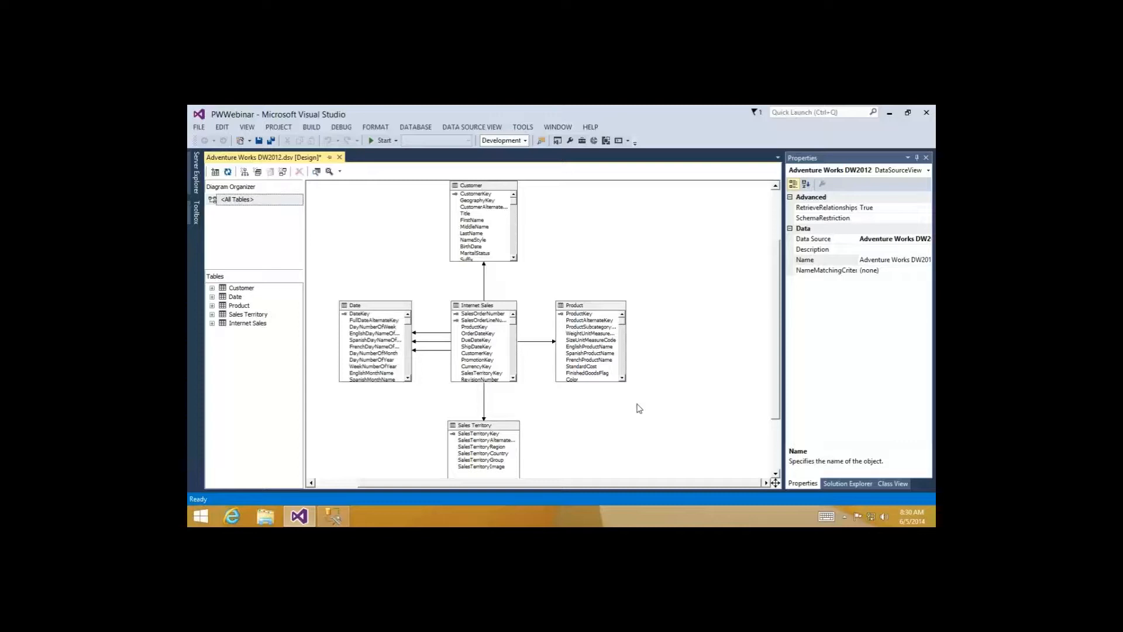
# Start a new cube in the project and continue past the Cube Wizard's welcome page.
pyautogui.click(830, 484)
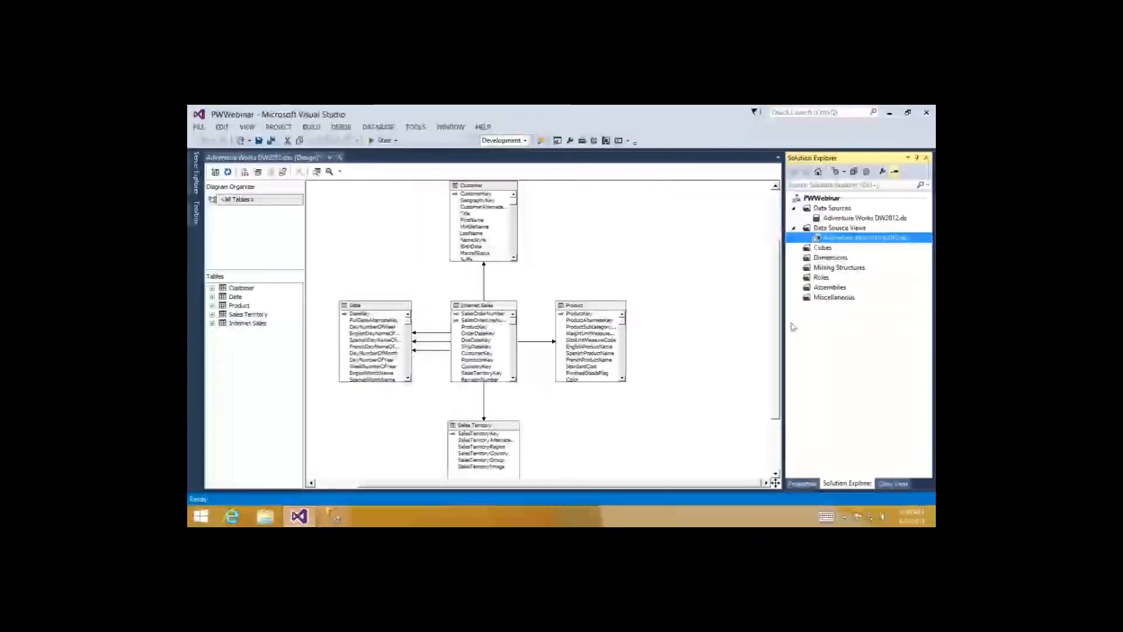
pyautogui.rightClick(821, 251)
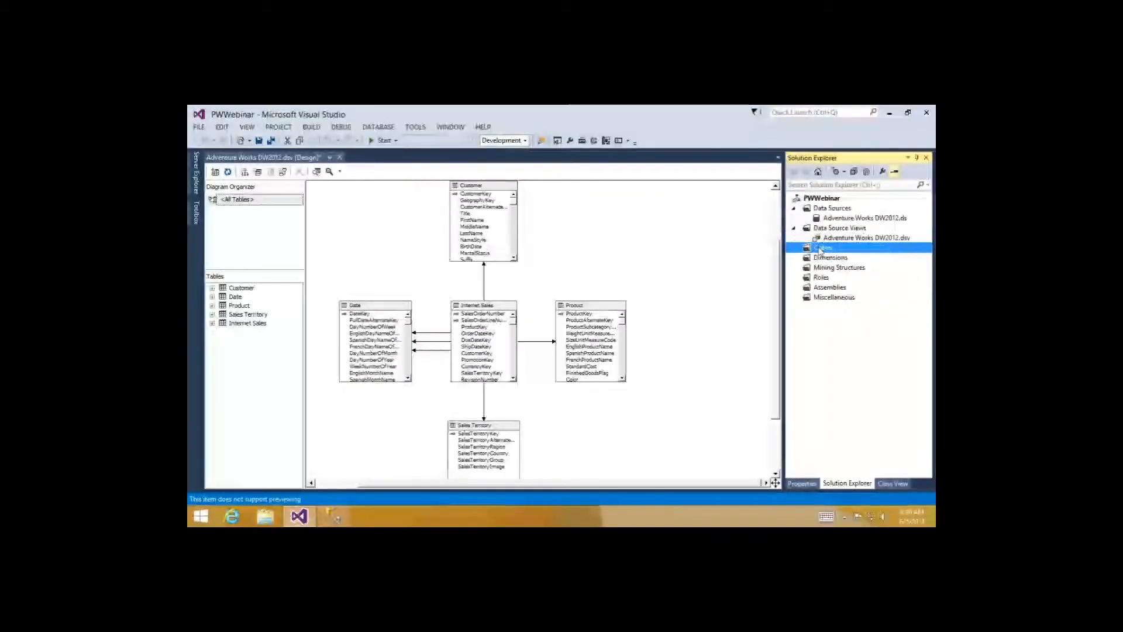
pyautogui.press('Return')
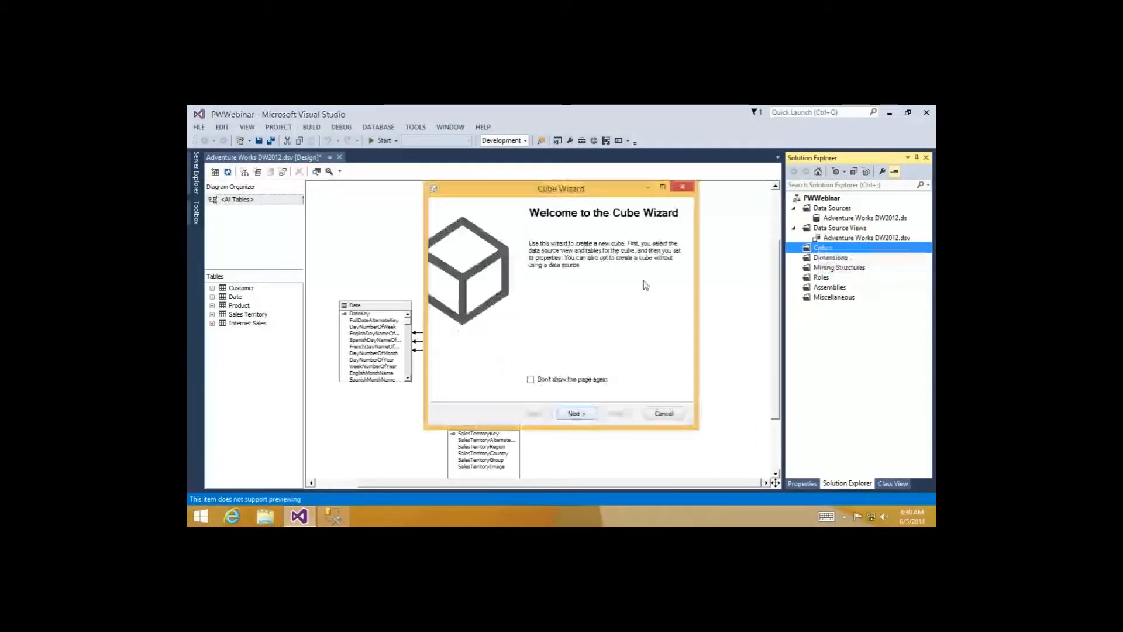
pyautogui.click(572, 413)
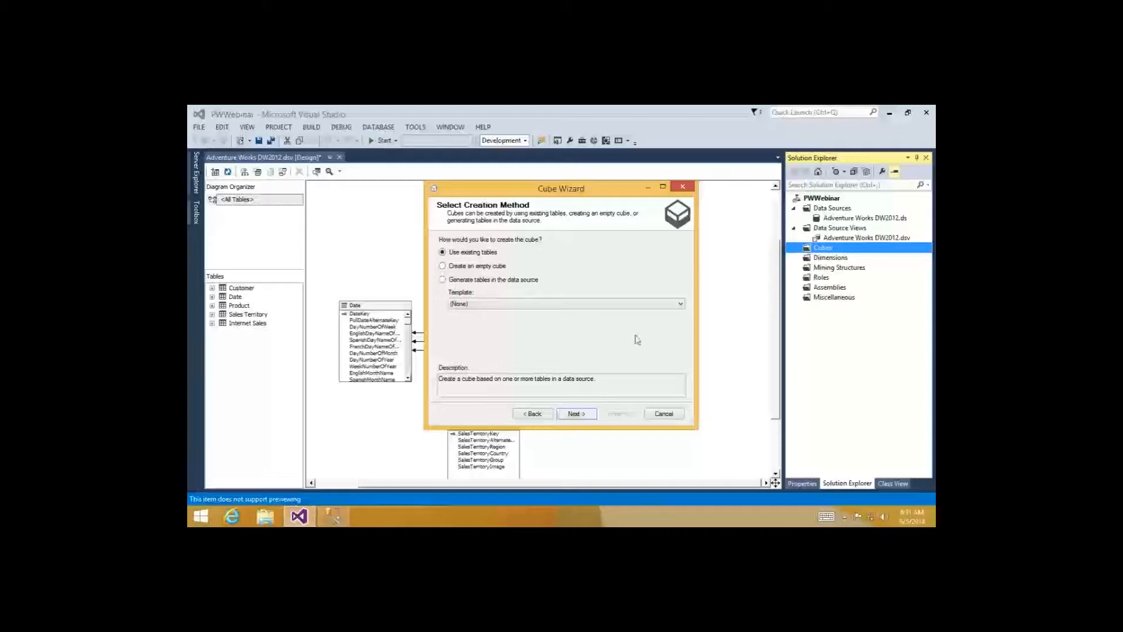
# Base the cube on existing tables, with Internet Sales from the Adventure Works DW2012 data source view as the measure group table.
pyautogui.click(681, 305)
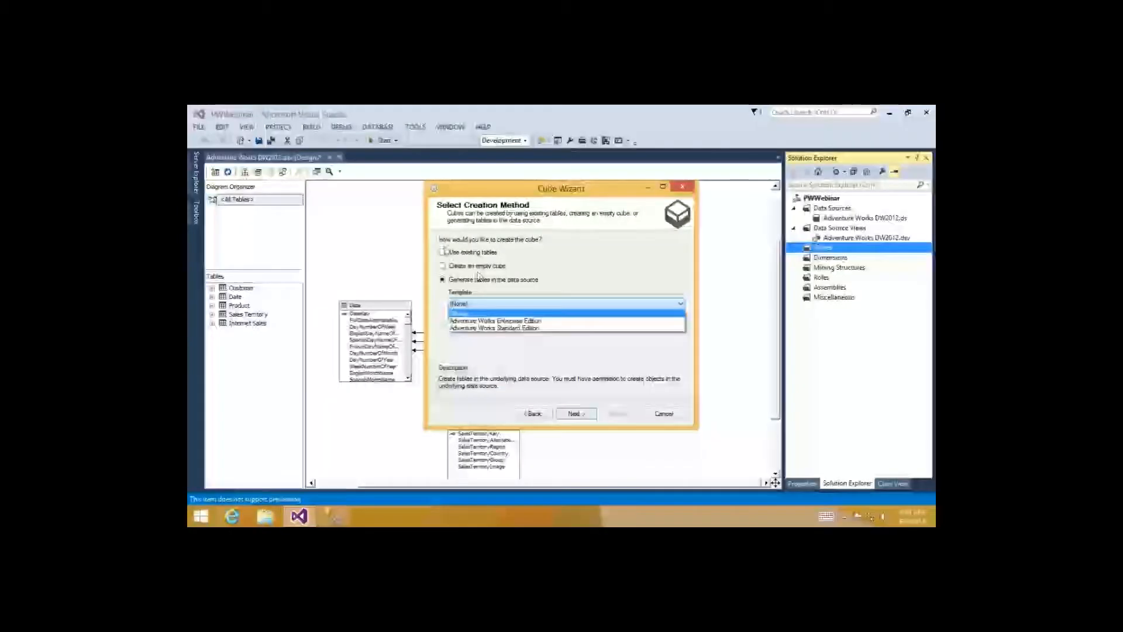
pyautogui.click(443, 252)
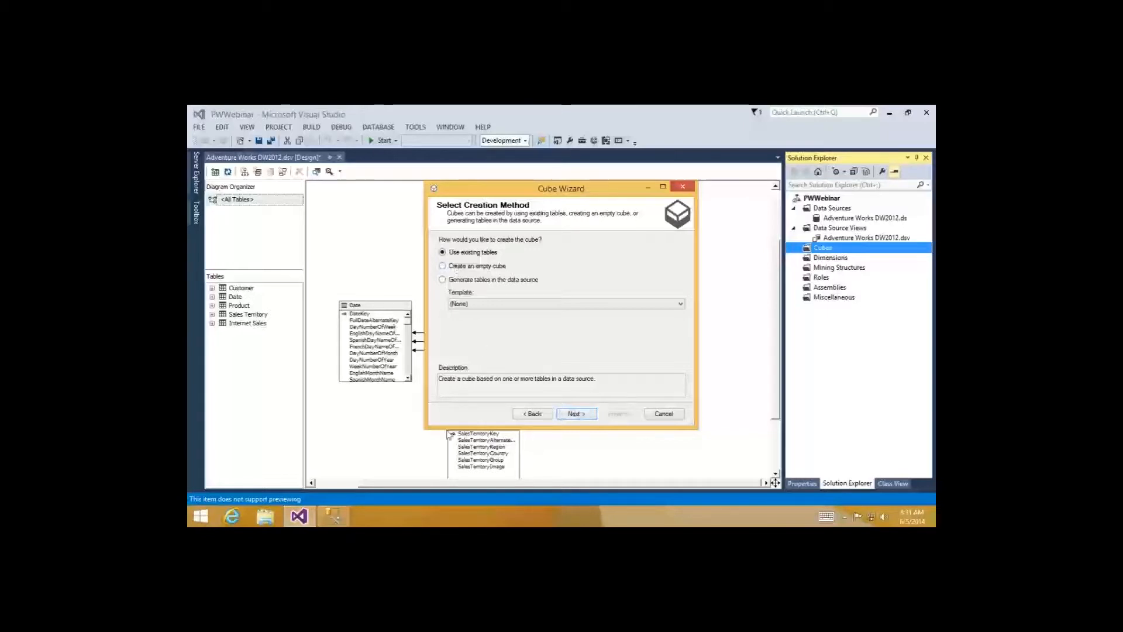
pyautogui.click(576, 414)
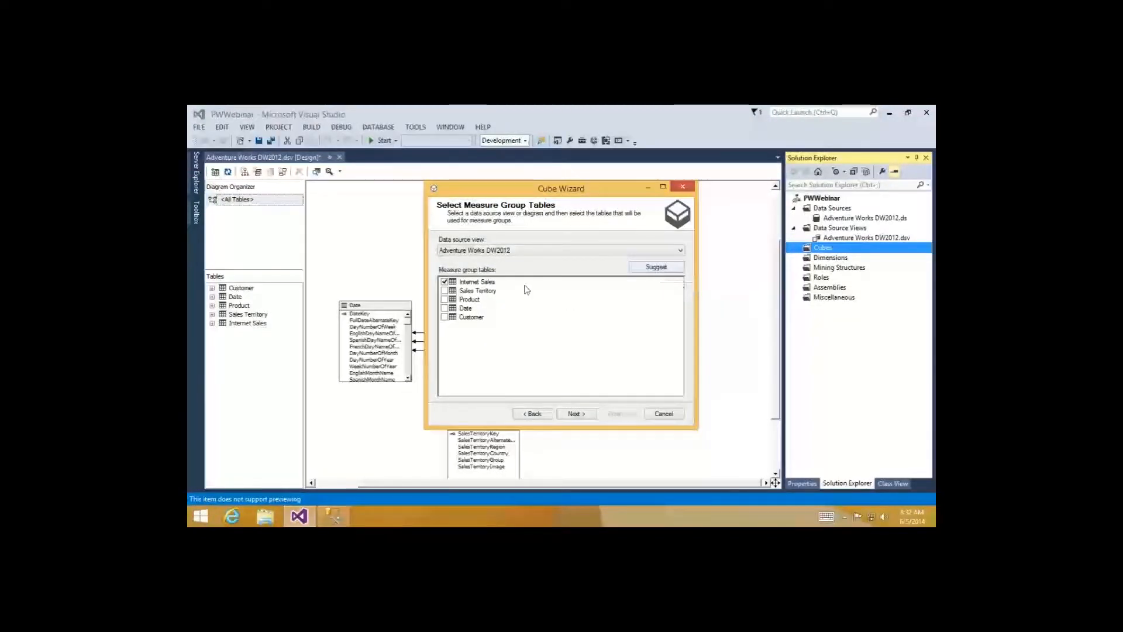
pyautogui.click(574, 413)
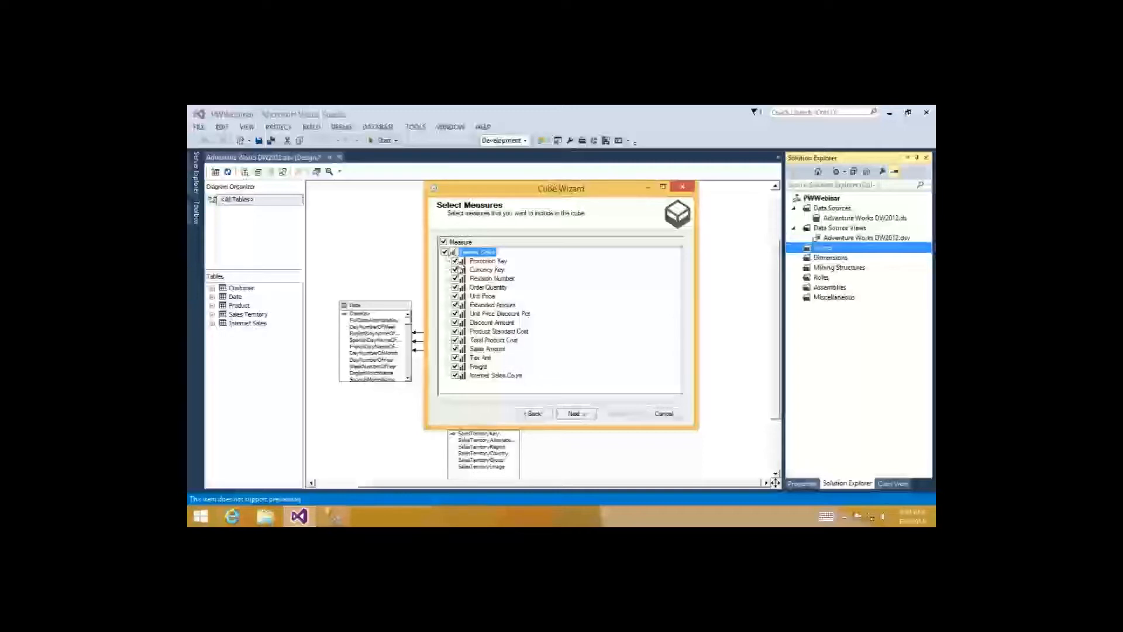
# Exclude the Promotion Key, Currency Key and Revision Number measures from the cube and continue in the wizard.
pyautogui.click(456, 261)
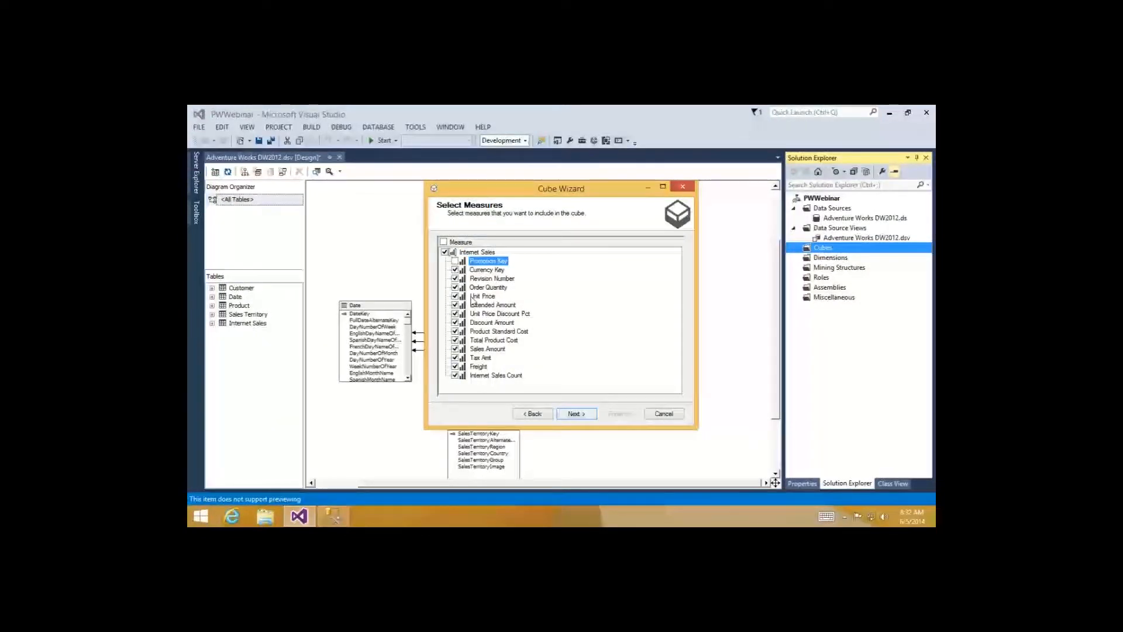
pyautogui.click(455, 270)
pyautogui.click(455, 278)
pyautogui.hotkey('ctrl', '1')
pyautogui.click(524, 358)
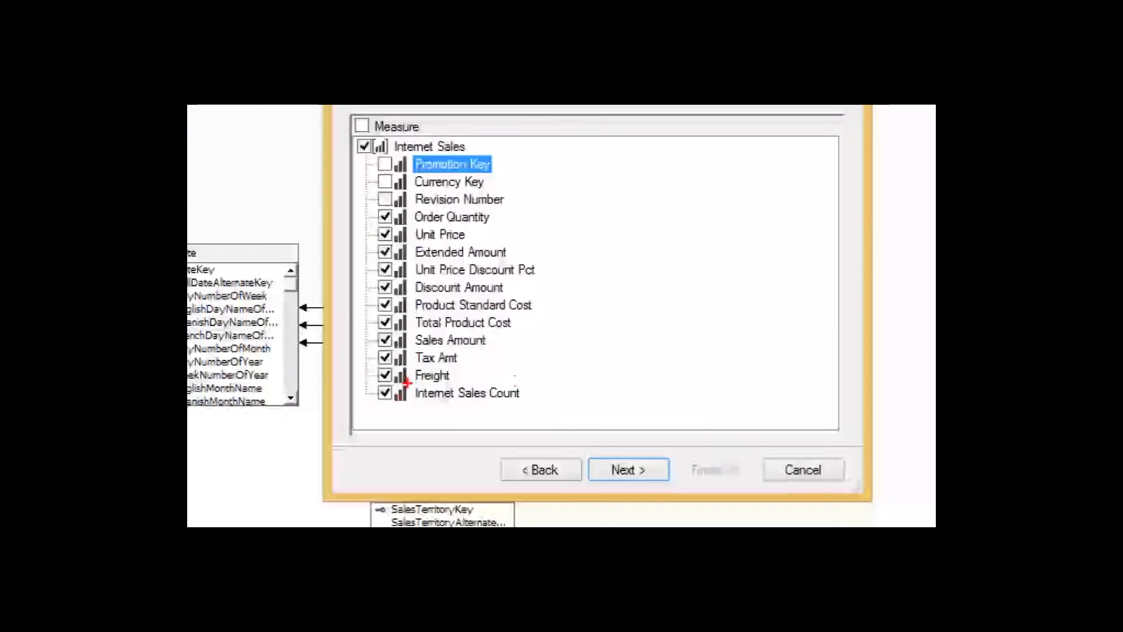
pyautogui.moveTo(389, 406)
pyautogui.mouseDown()
pyautogui.moveTo(528, 419)
pyautogui.moveTo(532, 404)
pyautogui.mouseUp()
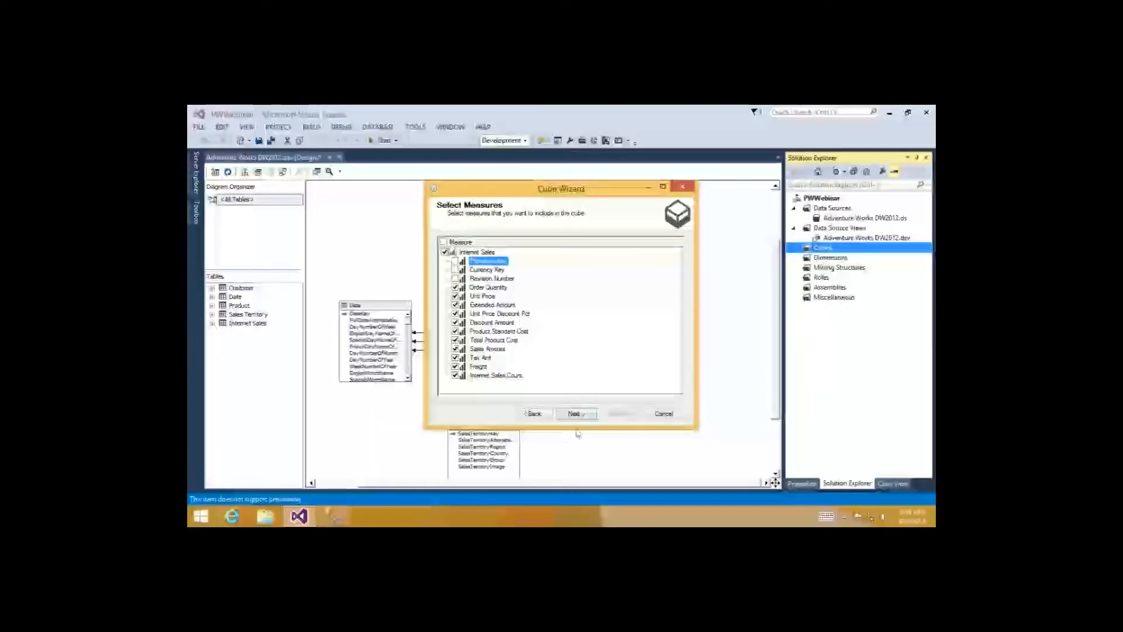
pyautogui.click(571, 414)
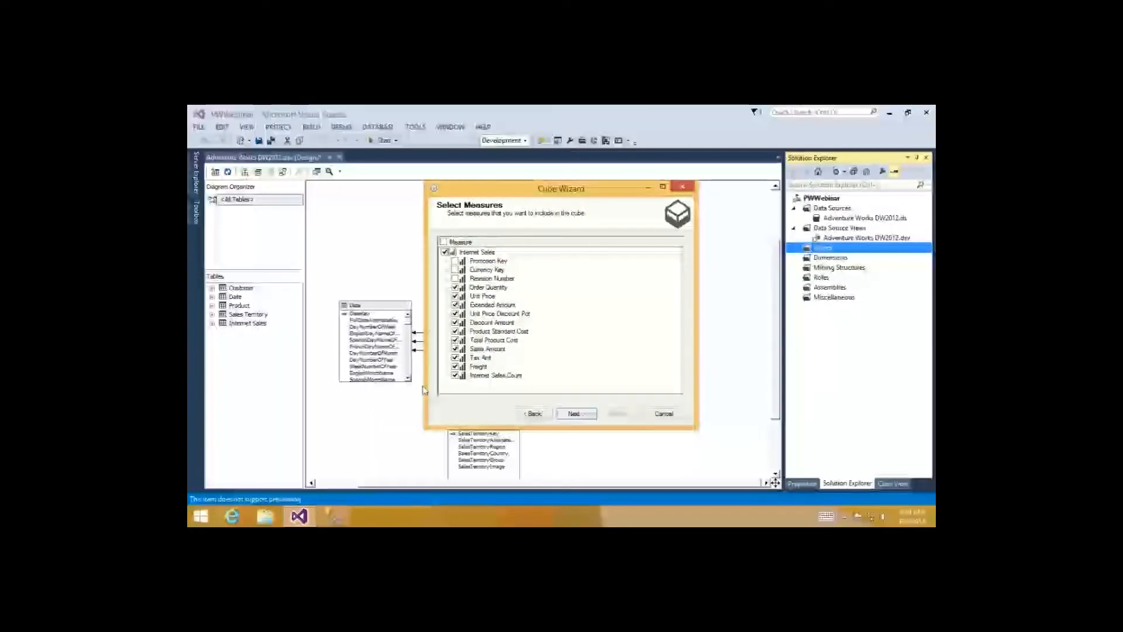
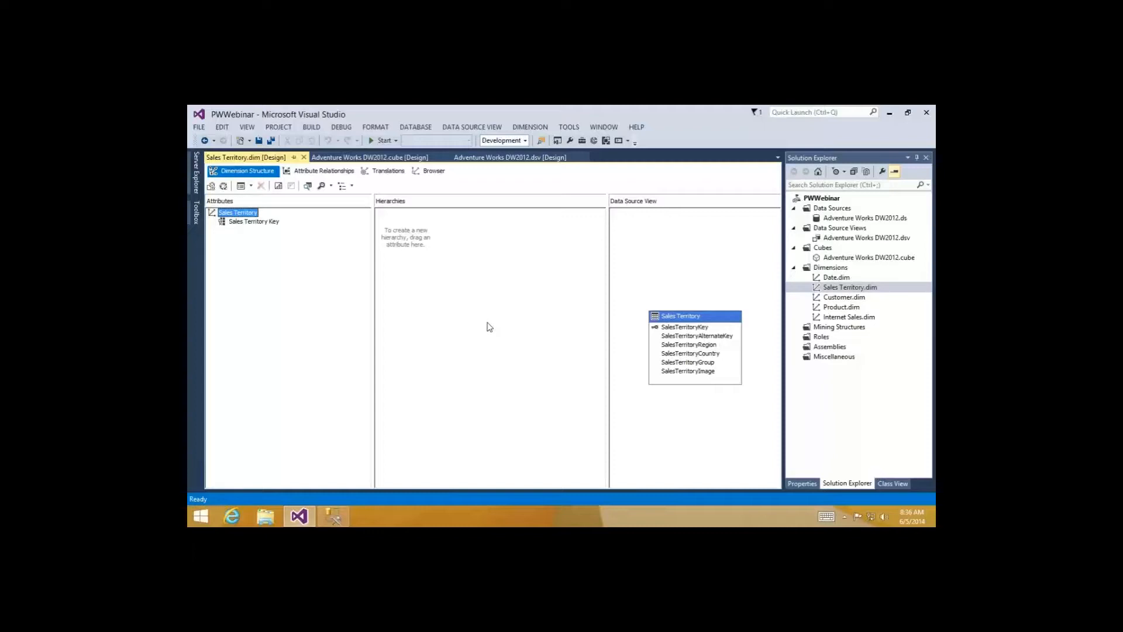
# Add SalesTerritoryRegion, SalesTerritoryCountry and SalesTerritoryGroup from the source table as attributes of the Sales Territory dimension.
pyautogui.click(689, 345)
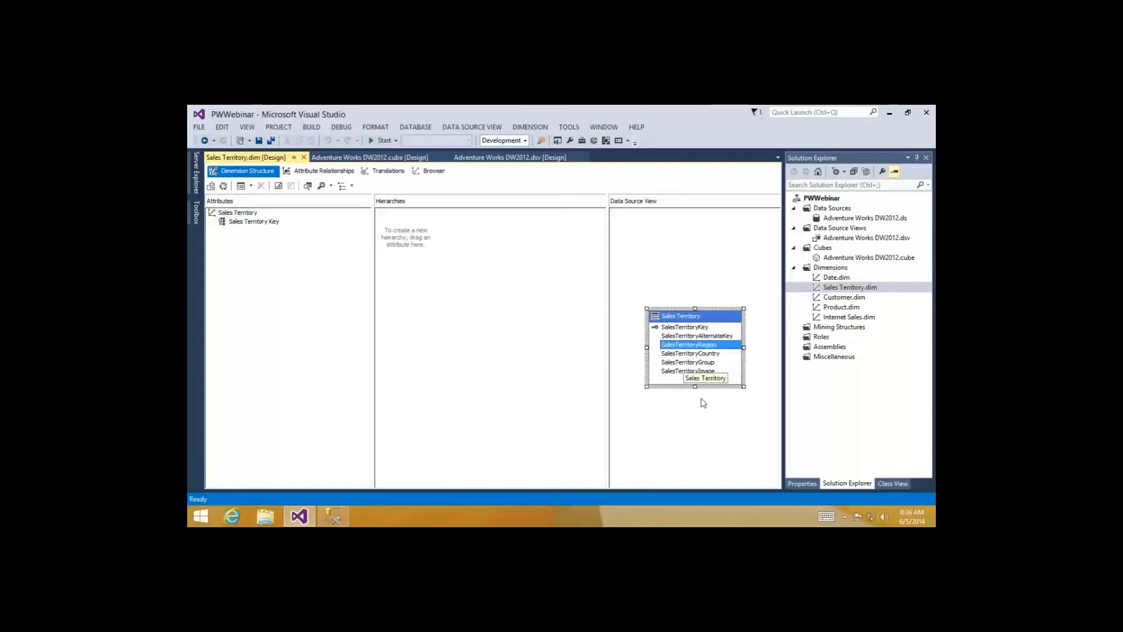
pyautogui.keyDown('ctrl'); pyautogui.click(690, 354); pyautogui.keyUp('ctrl')
pyautogui.hotkey('shift', 'Down')
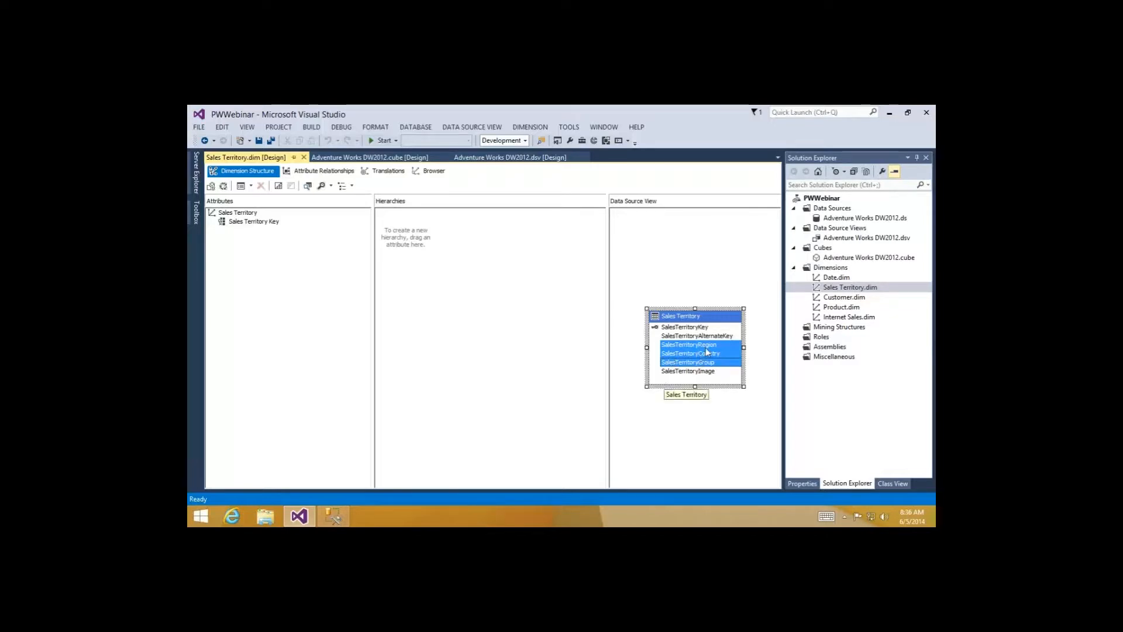
pyautogui.moveTo(715, 353); pyautogui.dragTo(267, 268)
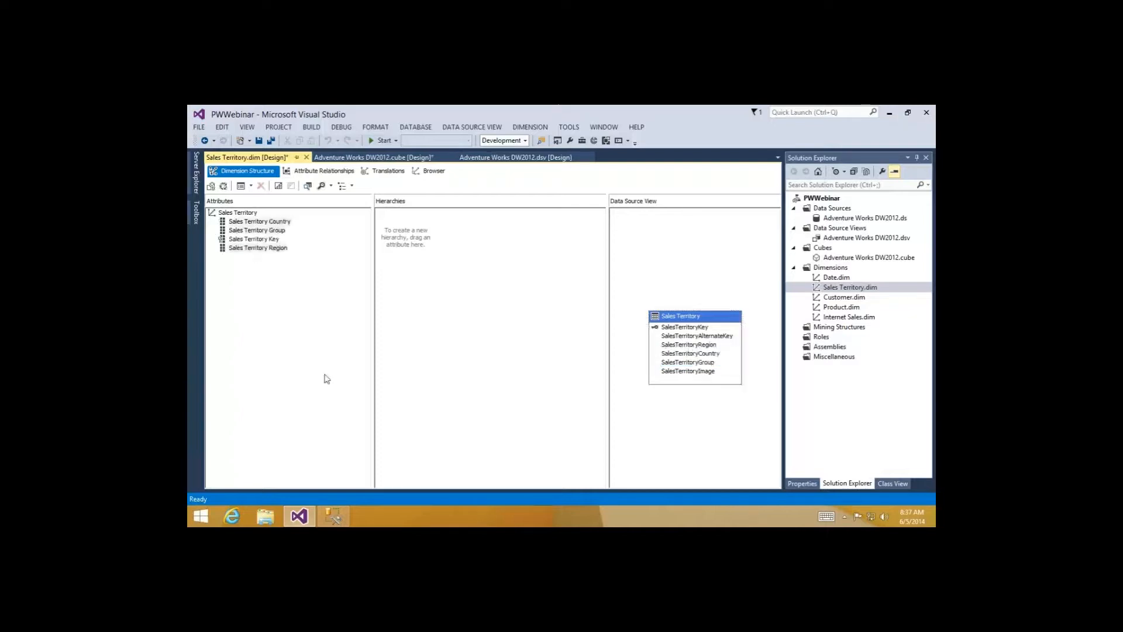
pyautogui.click(272, 291)
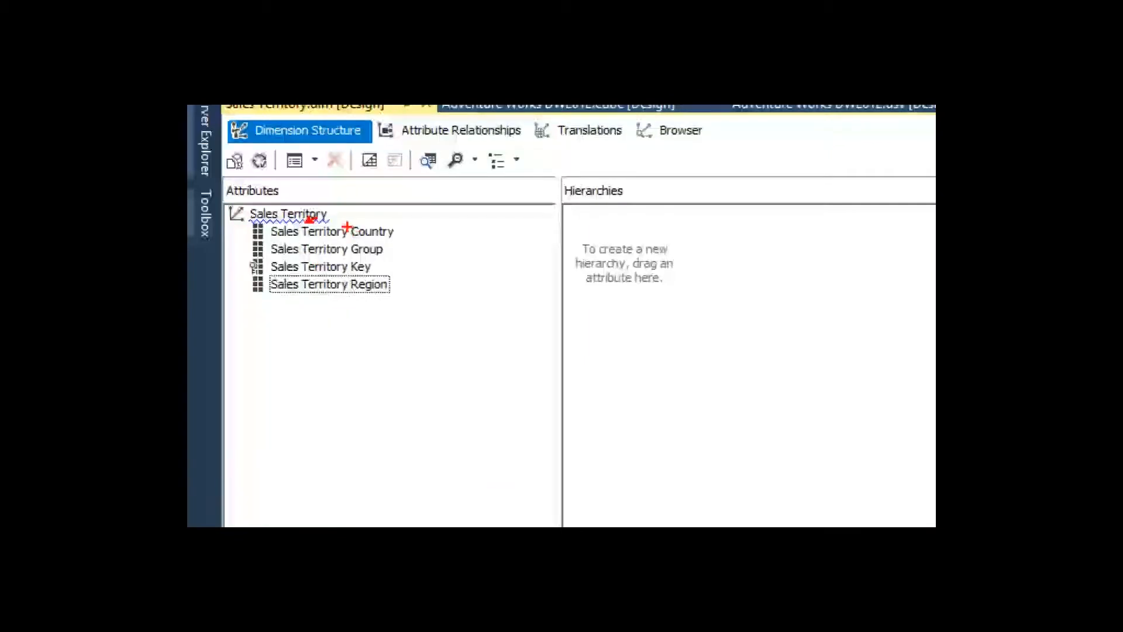
pyautogui.moveTo(347, 227); pyautogui.dragTo(353, 218)
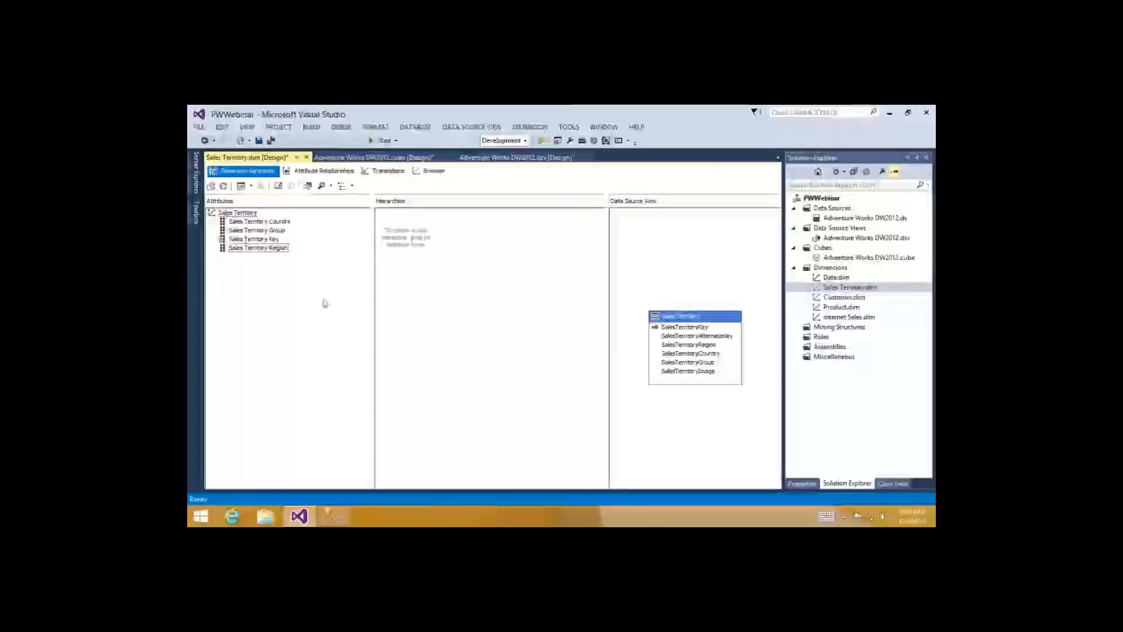
# Rename the Sales Territory Region attribute to Region.
pyautogui.rightClick(263, 248)
pyautogui.click(316, 354)
pyautogui.write('Region')
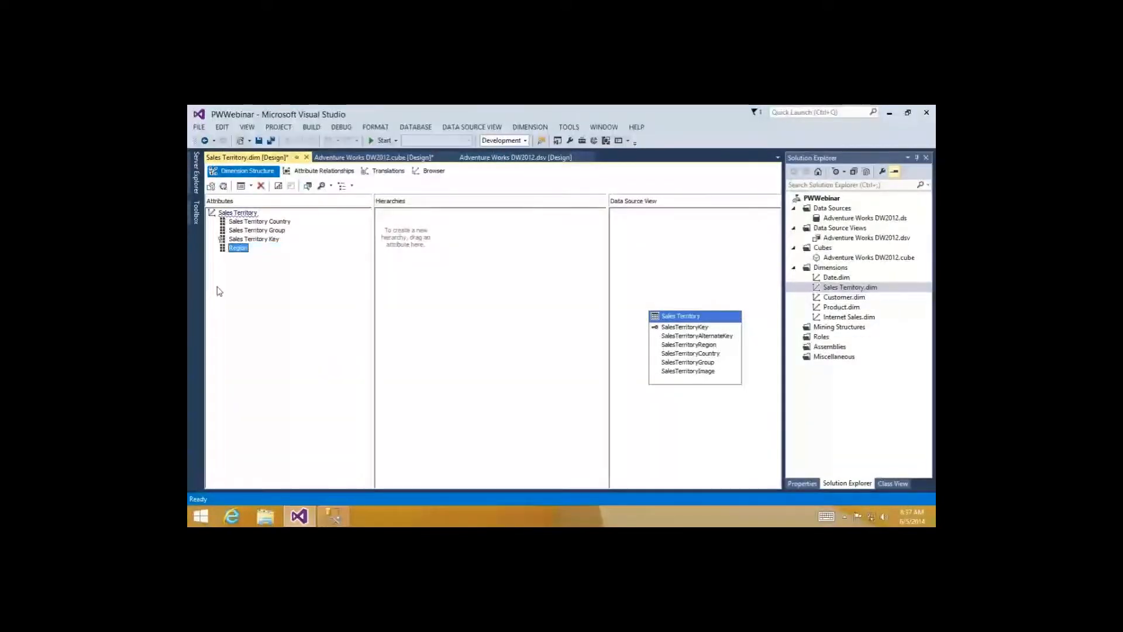
pyautogui.press('Return')
# Rename the Sales Territory Group attribute to Group.
pyautogui.rightClick(253, 230)
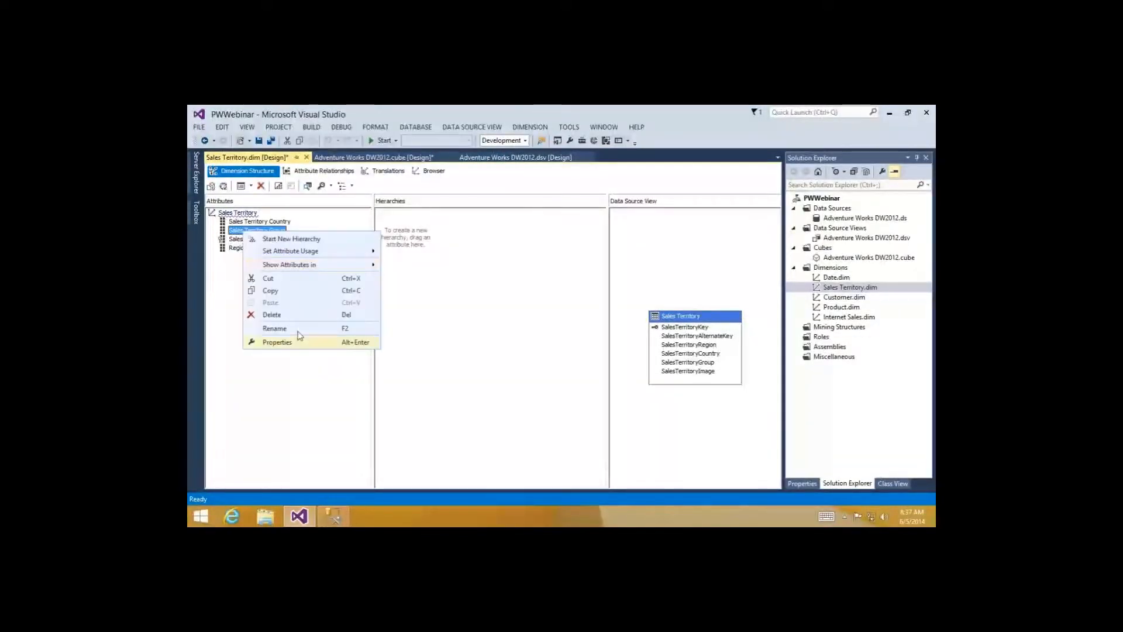
pyautogui.click(296, 336)
pyautogui.write('Gro')
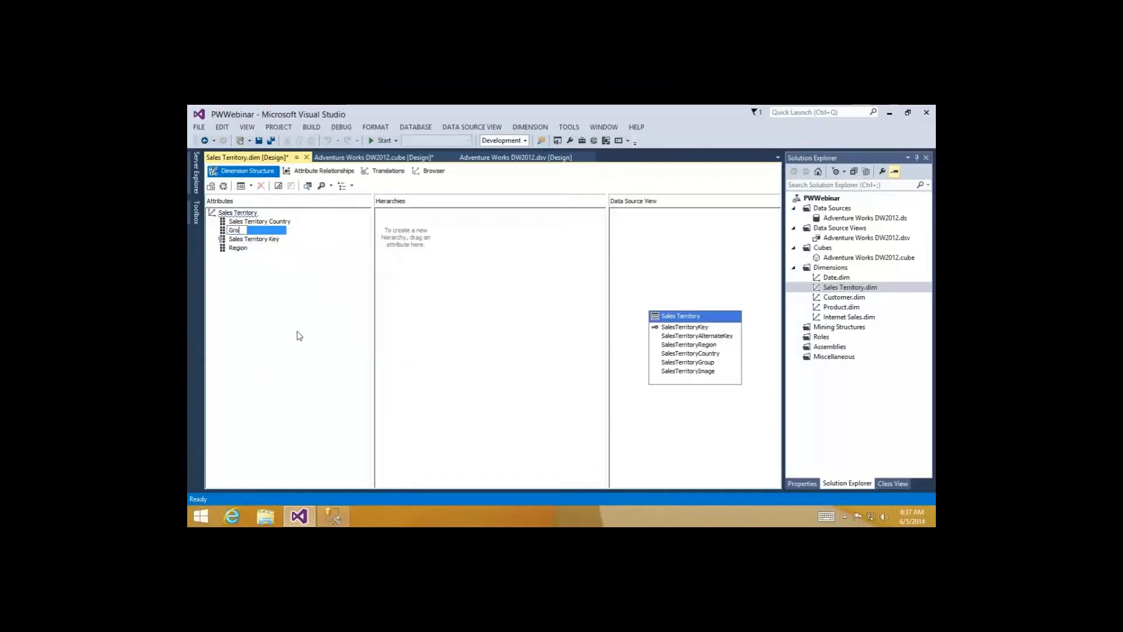
pyautogui.write('up')
pyautogui.press('Return')
# Rename the Sales Territory Country attribute to Country.
pyautogui.press('Up')
pyautogui.hotkey('shift', 'F10')
pyautogui.click(358, 326)
pyautogui.write('Count')
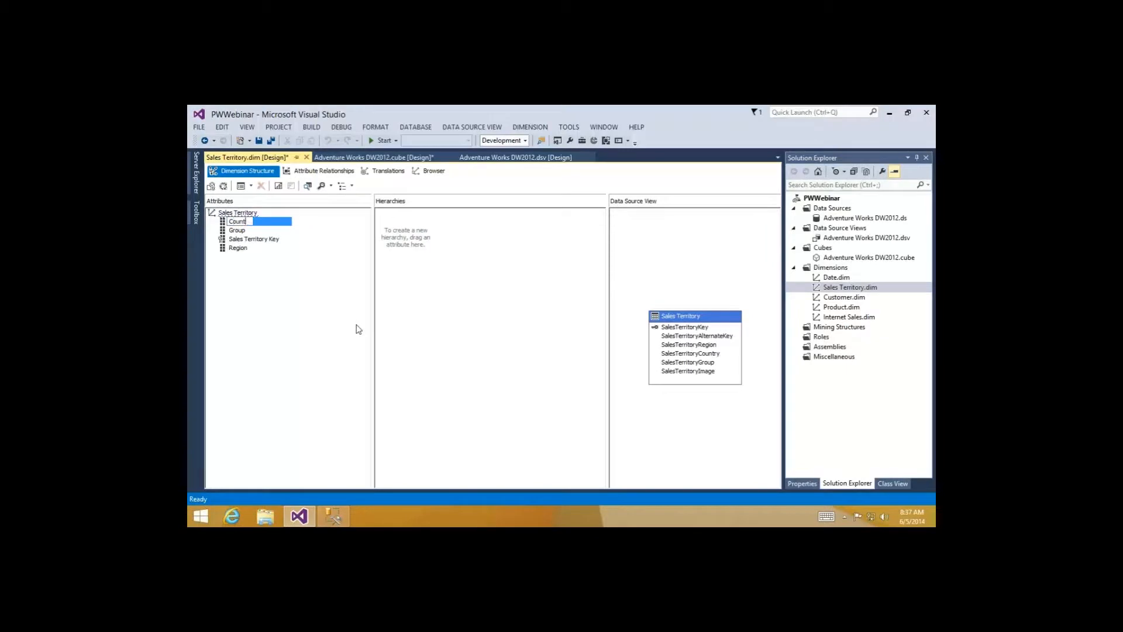
pyautogui.write('ry')
pyautogui.press('Return')
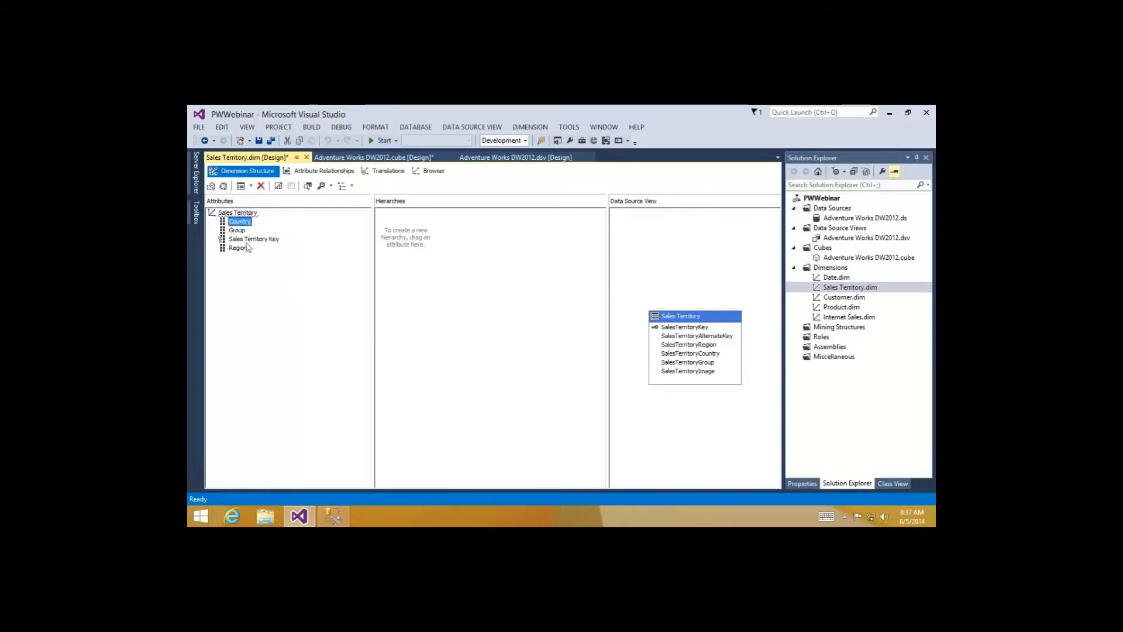
# Create a hierarchy in the Sales Territory dimension with the levels Group, Country and Region, in that order.
pyautogui.click(235, 231)
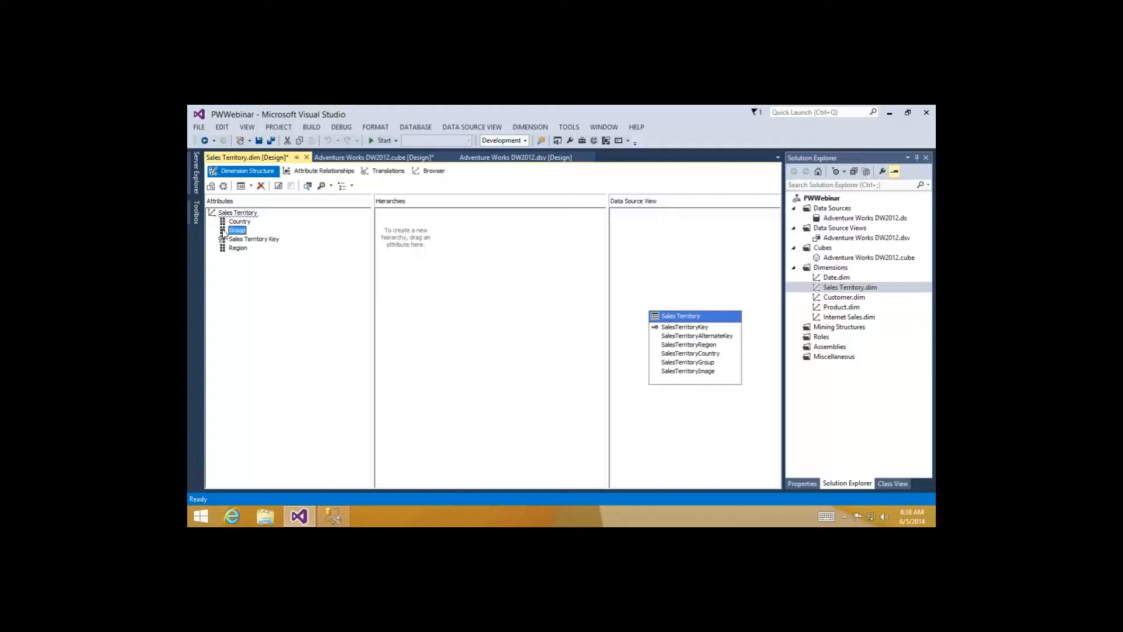
pyautogui.click(286, 309)
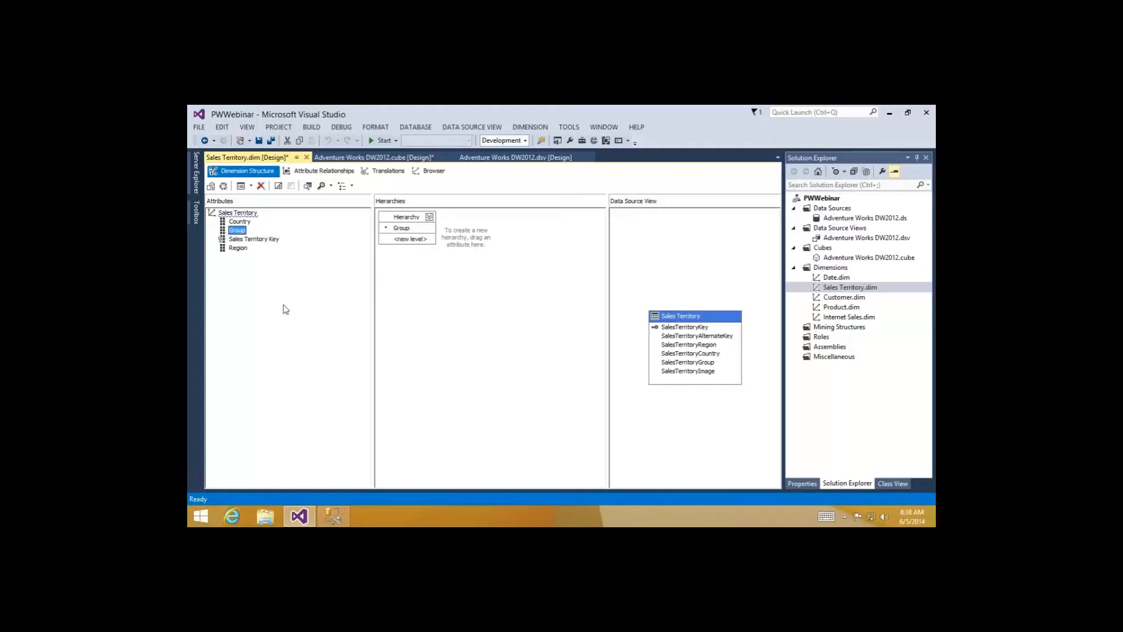
pyautogui.moveTo(231, 220); pyautogui.dragTo(408, 239)
pyautogui.moveTo(239, 248); pyautogui.dragTo(408, 252)
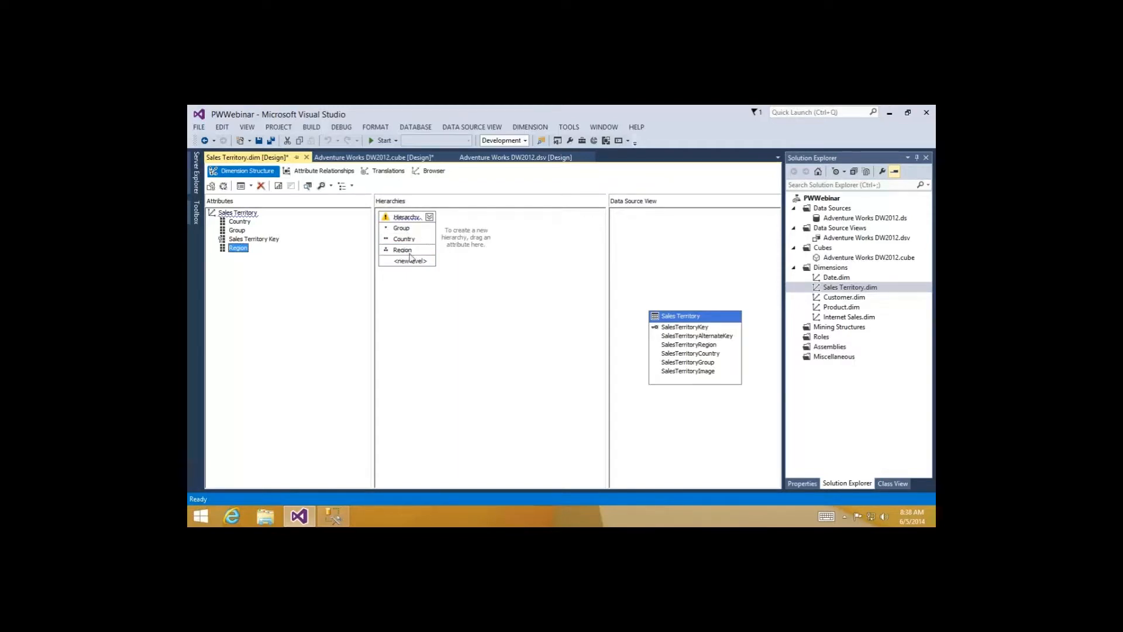
pyautogui.click(404, 238)
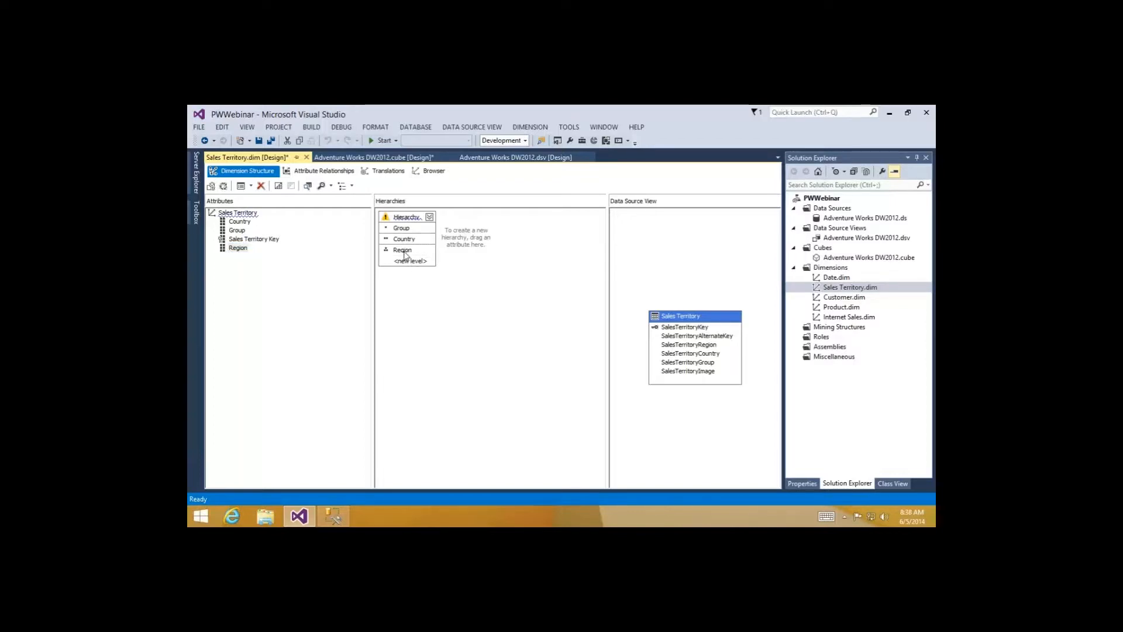
pyautogui.click(404, 252)
# Dismiss the error dialog covering the Sales Territory dimension designer.
pyautogui.click(731, 325)
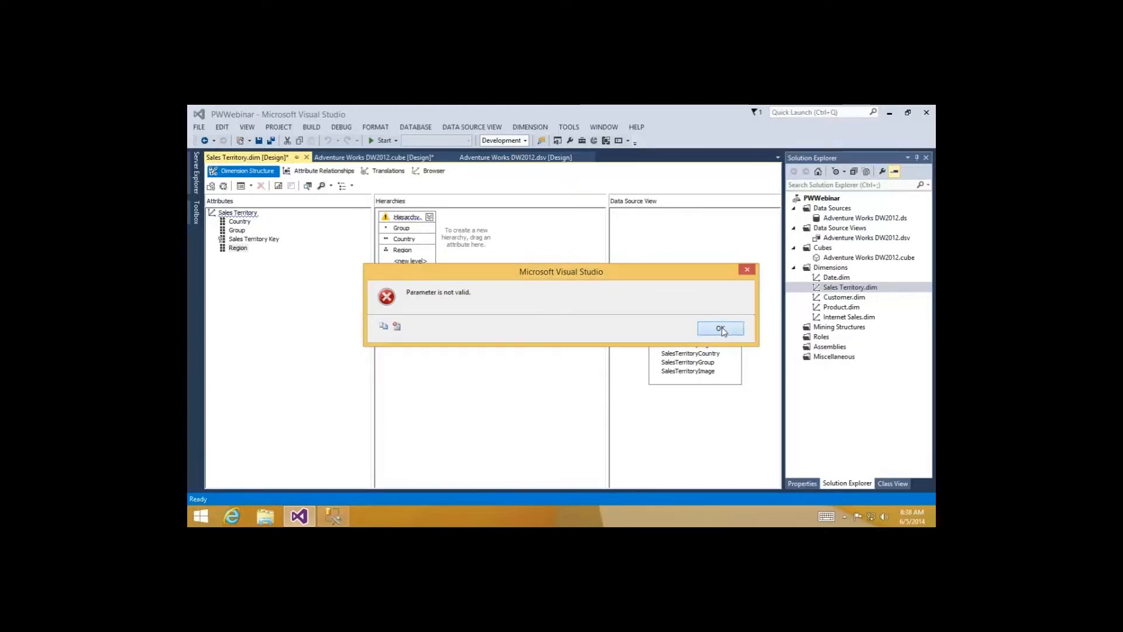
pyautogui.rightClick(557, 517)
pyautogui.click(539, 522)
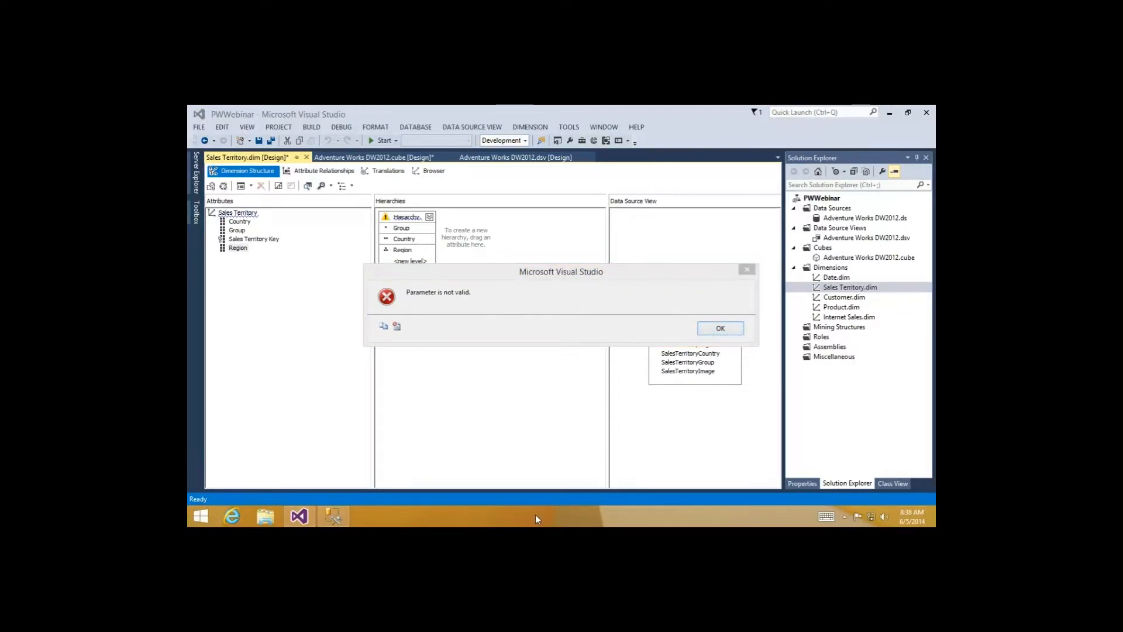
pyautogui.click(719, 332)
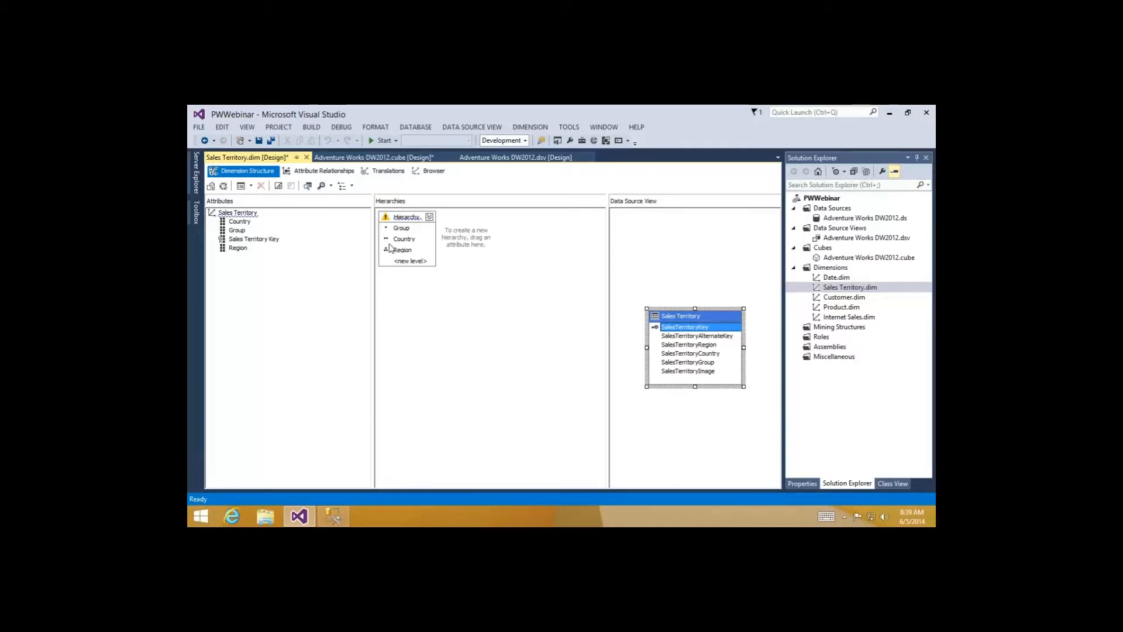
# Check the new hierarchy's warning and examine how Sales Territory Key relates to Group, Country and Region in the attribute relationships.
pyautogui.moveTo(387, 220)
pyautogui.moveTo(387, 221)
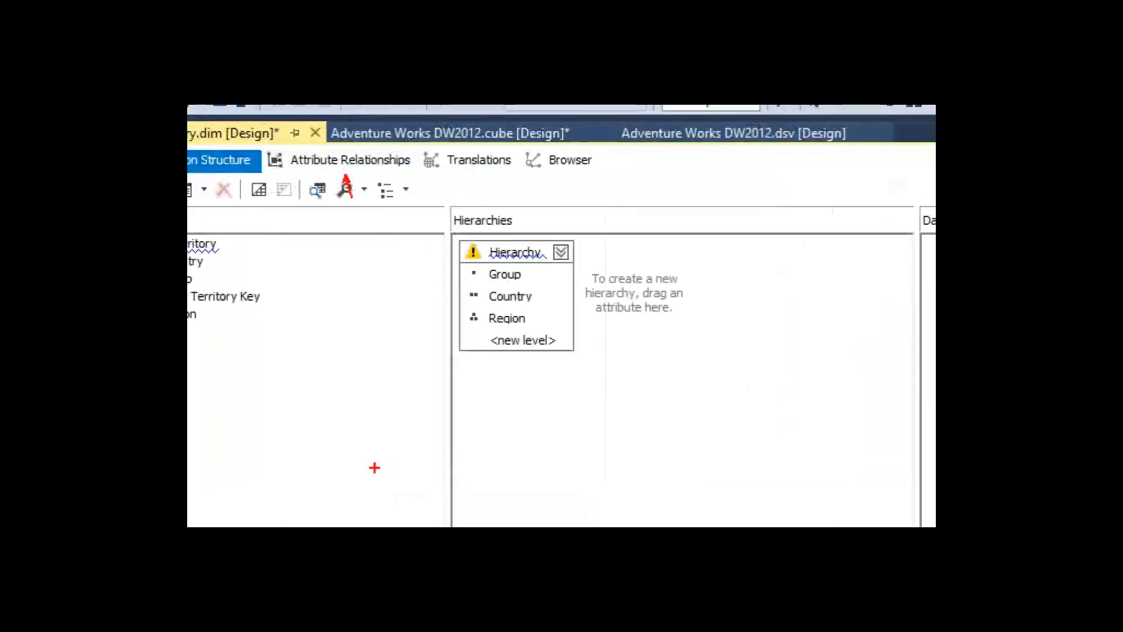
pyautogui.moveTo(583, 264)
pyautogui.mouseDown()
pyautogui.moveTo(555, 246)
pyautogui.moveTo(453, 351)
pyautogui.moveTo(582, 257)
pyautogui.mouseUp()
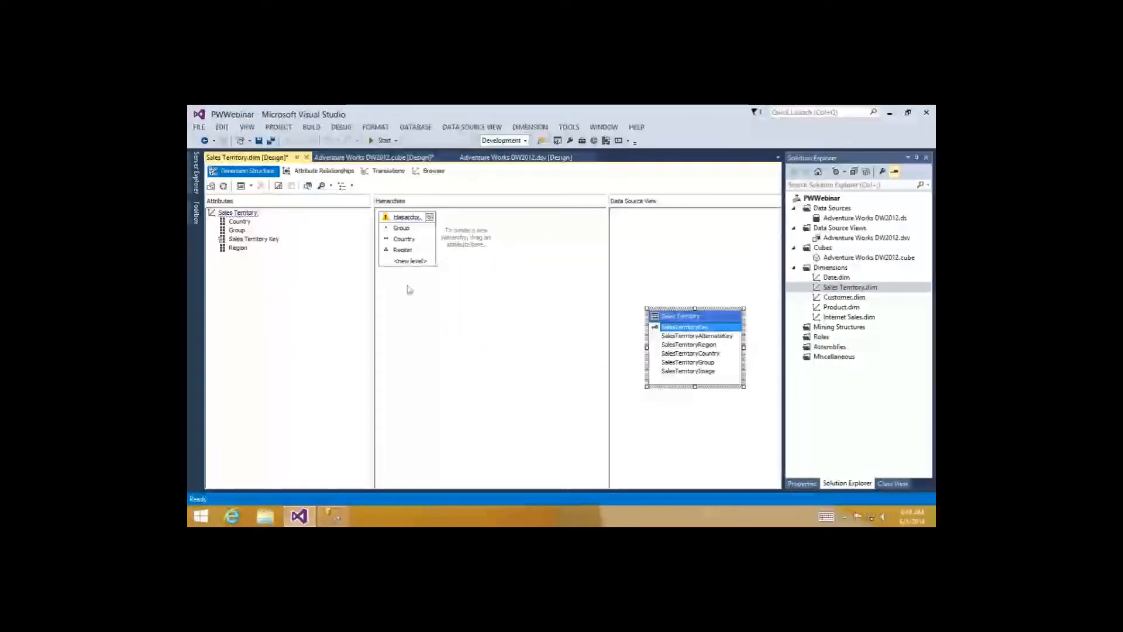
pyautogui.click(310, 173)
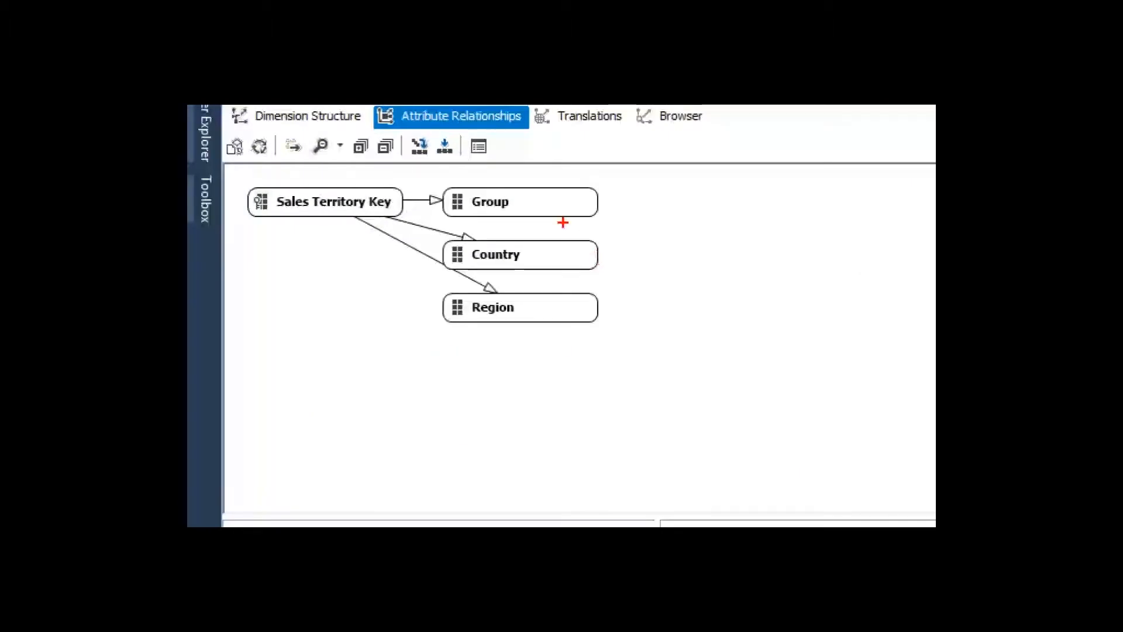
pyautogui.moveTo(464, 205); pyautogui.dragTo(537, 191)
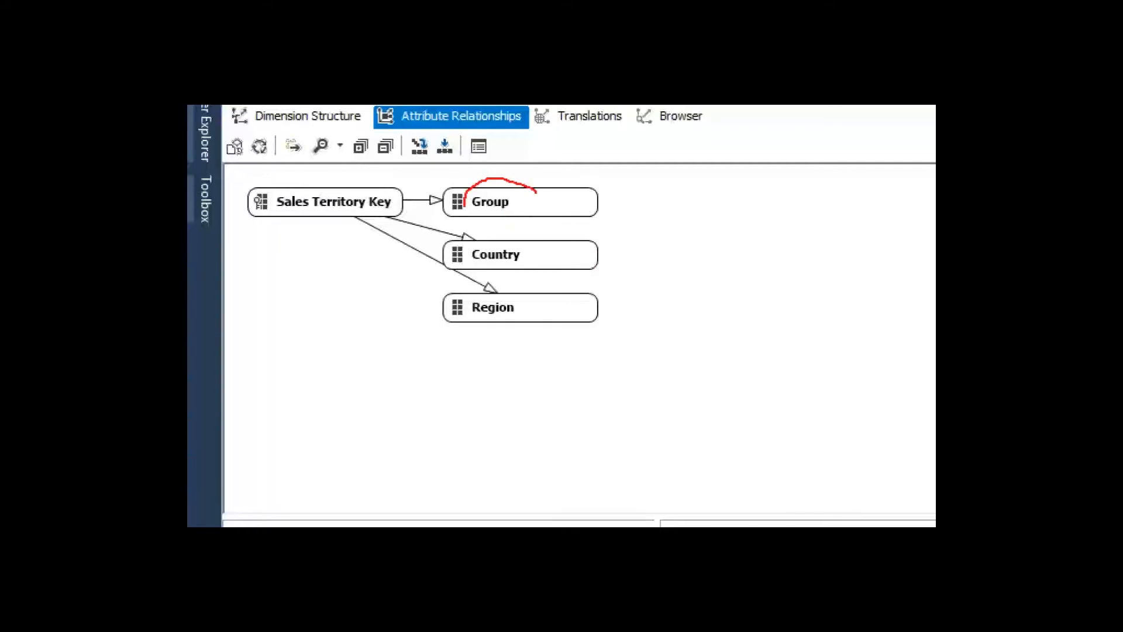
pyautogui.moveTo(464, 205)
pyautogui.mouseDown()
pyautogui.moveTo(532, 218)
pyautogui.moveTo(531, 187)
pyautogui.mouseUp()
pyautogui.moveTo(541, 296)
pyautogui.mouseDown()
pyautogui.moveTo(447, 319)
pyautogui.moveTo(515, 316)
pyautogui.moveTo(505, 283)
pyautogui.mouseUp()
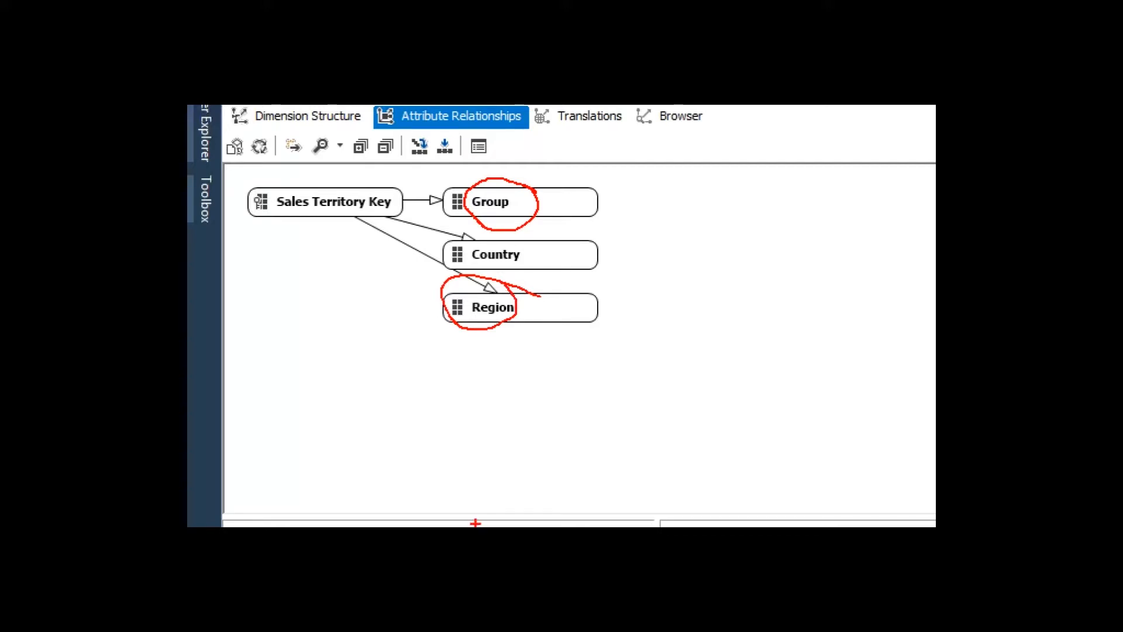
pyautogui.press('e')
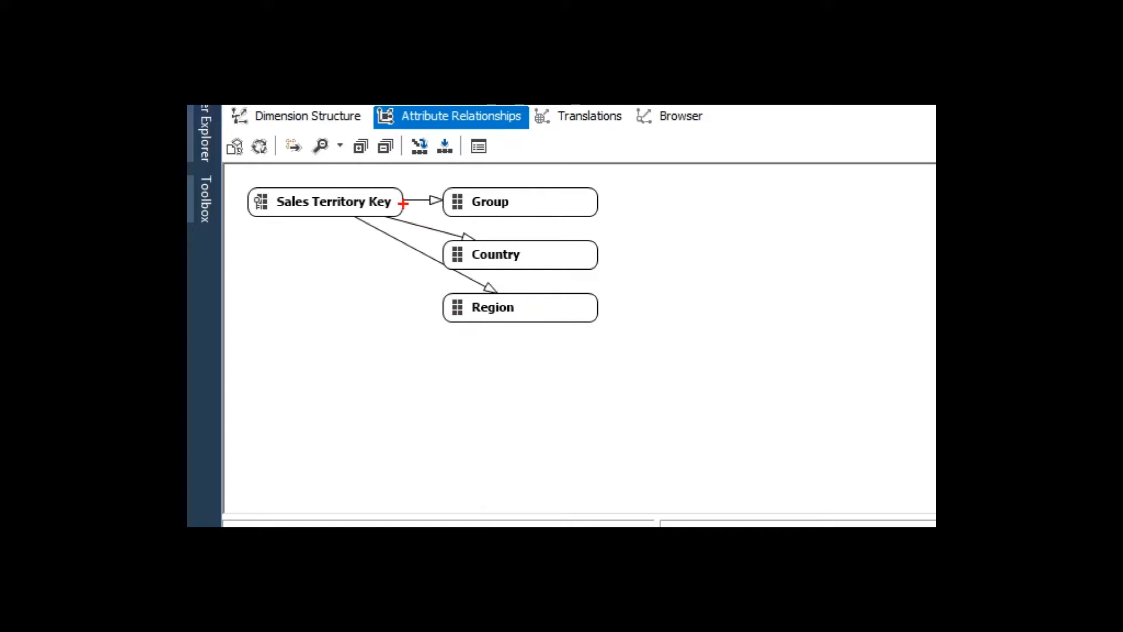
pyautogui.moveTo(403, 203)
pyautogui.mouseDown()
pyautogui.moveTo(450, 203)
pyautogui.moveTo(427, 220)
pyautogui.moveTo(403, 212)
pyautogui.moveTo(451, 247)
pyautogui.mouseUp()
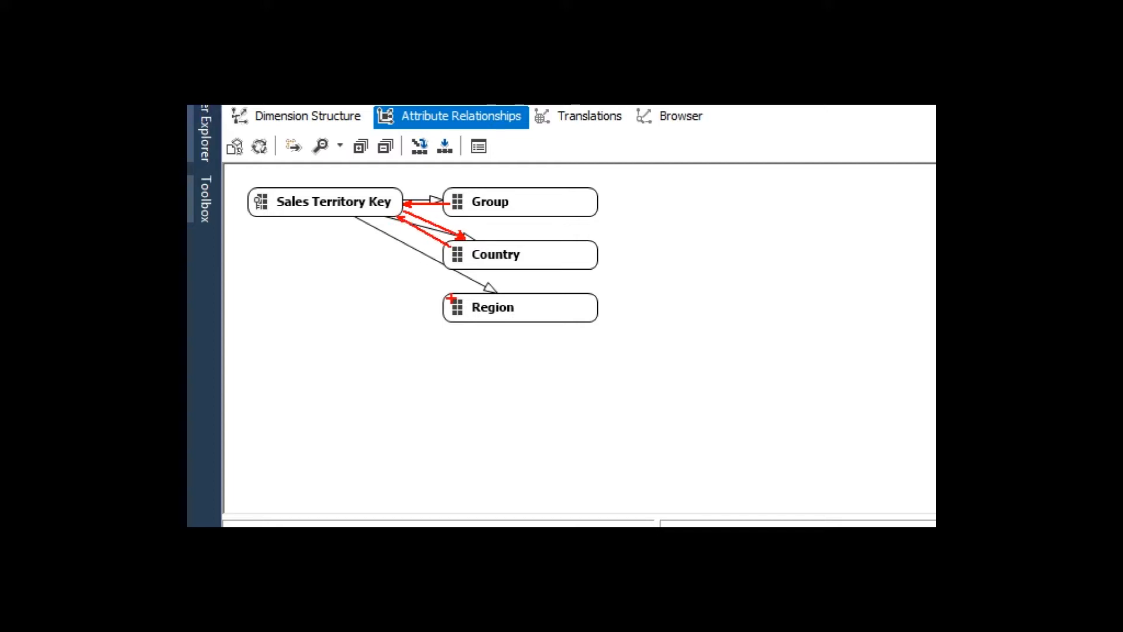
pyautogui.moveTo(474, 287); pyautogui.dragTo(355, 219)
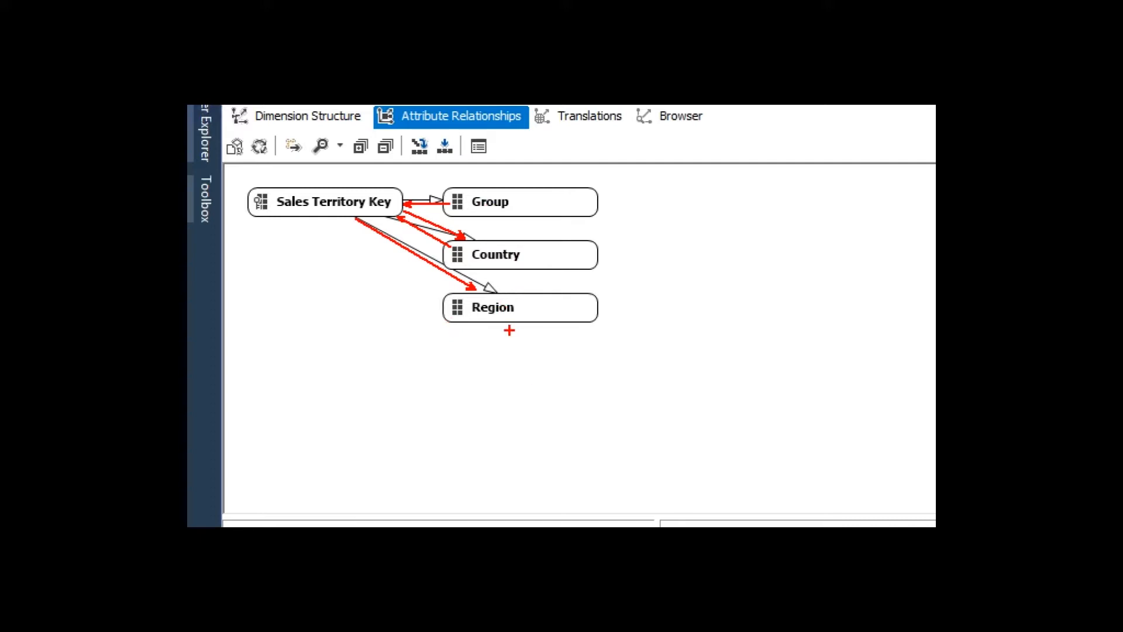
pyautogui.moveTo(545, 222); pyautogui.dragTo(545, 235)
pyautogui.moveTo(552, 277); pyautogui.dragTo(554, 289)
pyautogui.press('Escape')
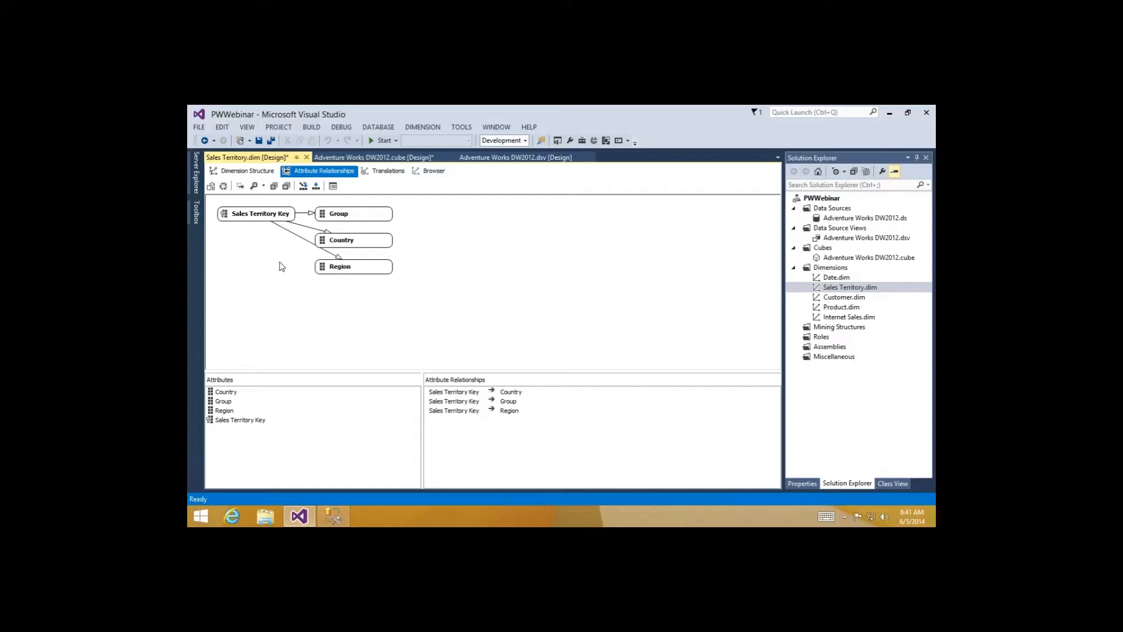
# Chain the attribute relationships by relating Region to Country and Country to Group.
pyautogui.click(343, 218)
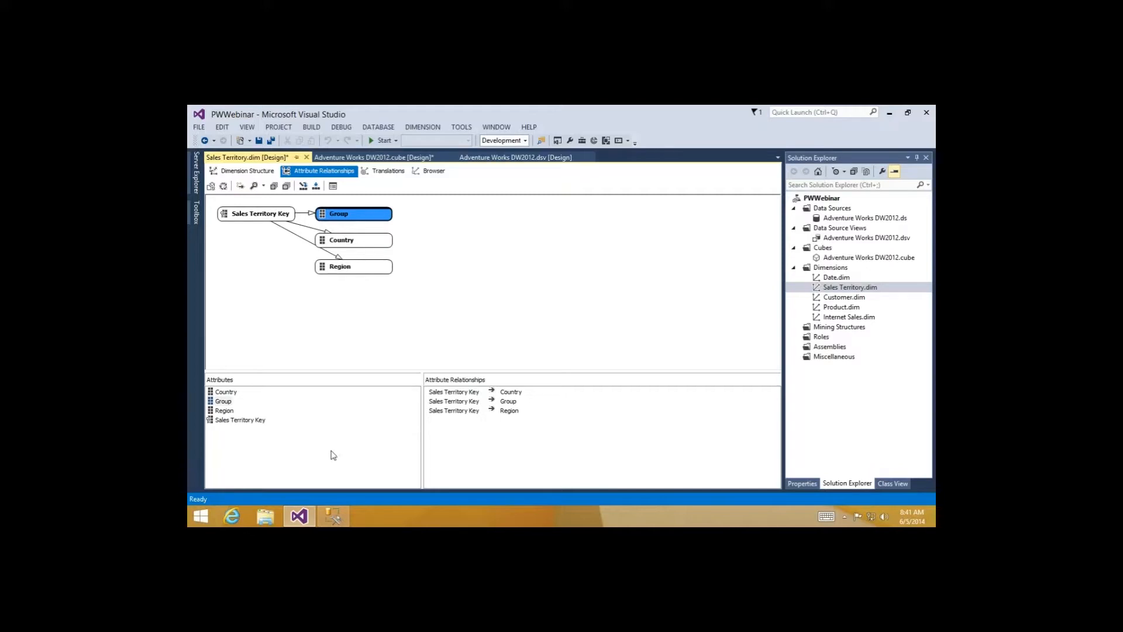
pyautogui.click(332, 270)
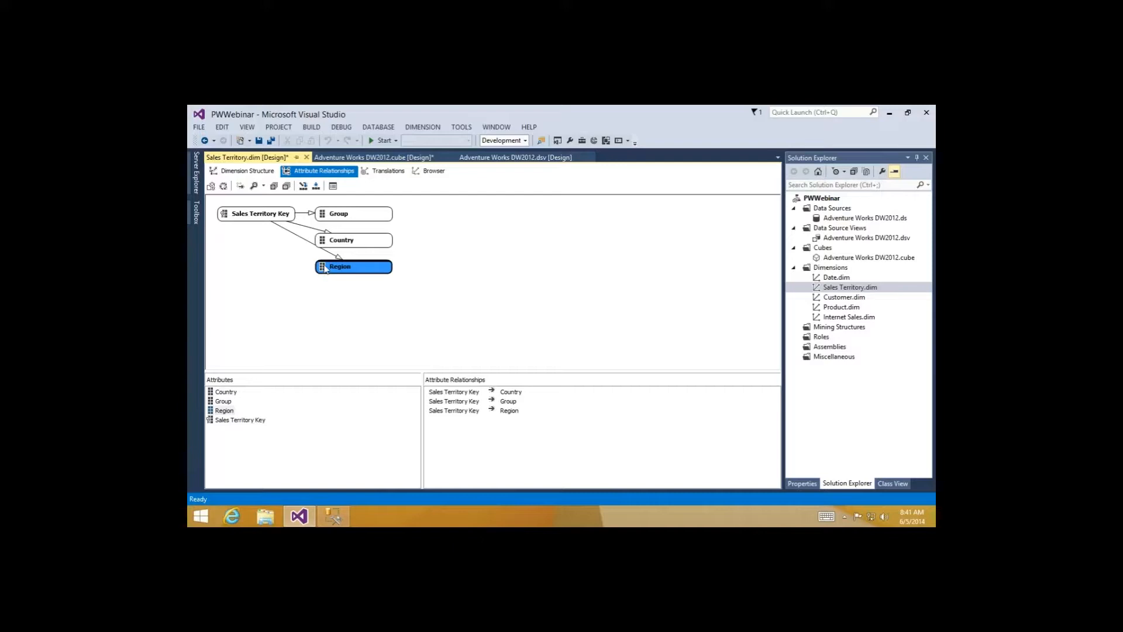
pyautogui.moveTo(325, 268); pyautogui.dragTo(383, 245)
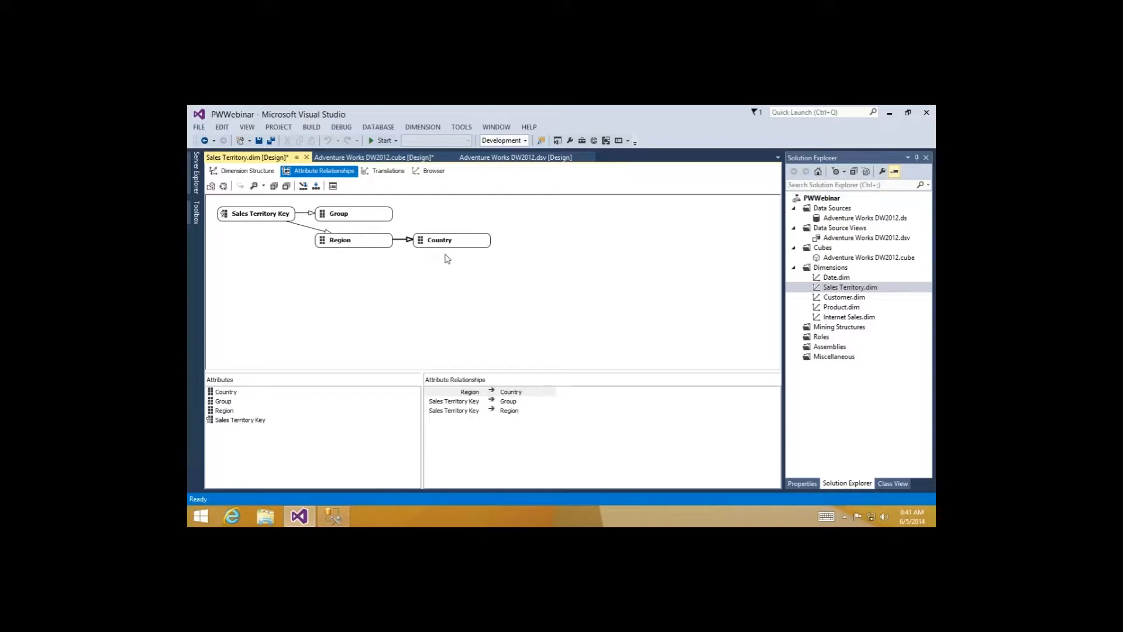
pyautogui.moveTo(444, 247); pyautogui.dragTo(369, 215)
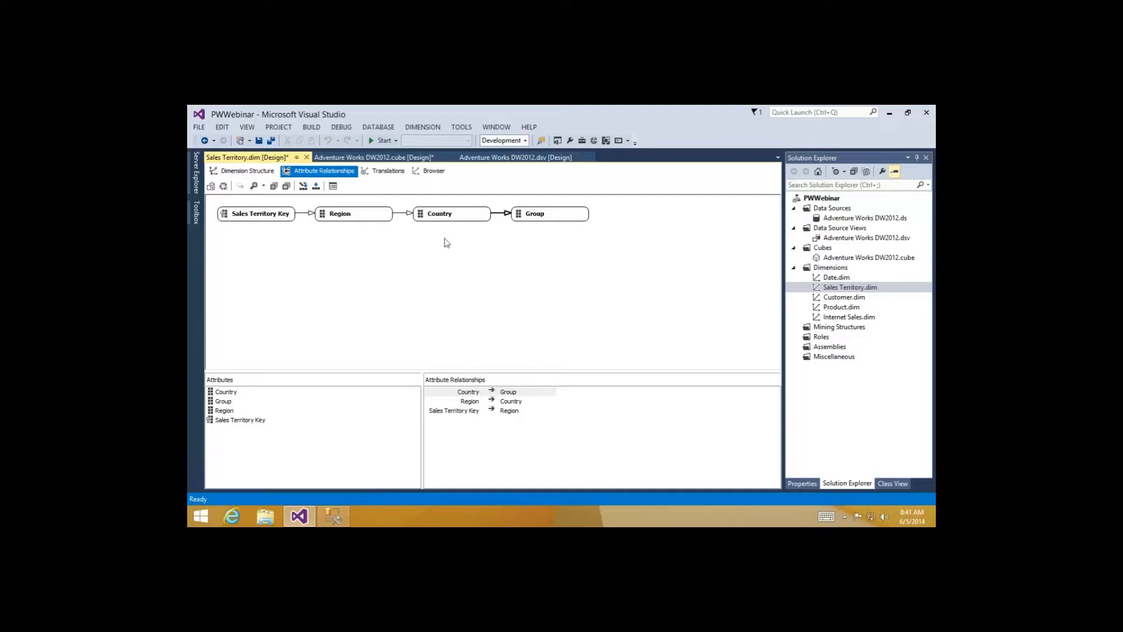
pyautogui.click(372, 217)
pyautogui.press('Right')
pyautogui.press('Right')
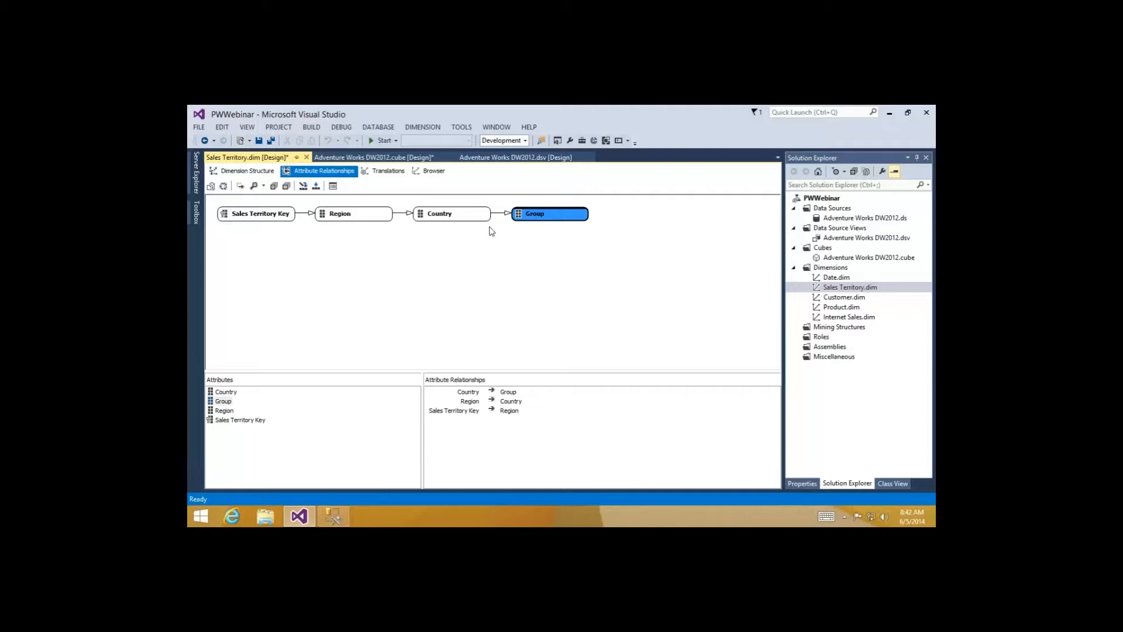
# Return to the dimension structure and set AttributeHierarchyVisible to False for the Sales Territory Key attribute.
pyautogui.click(248, 172)
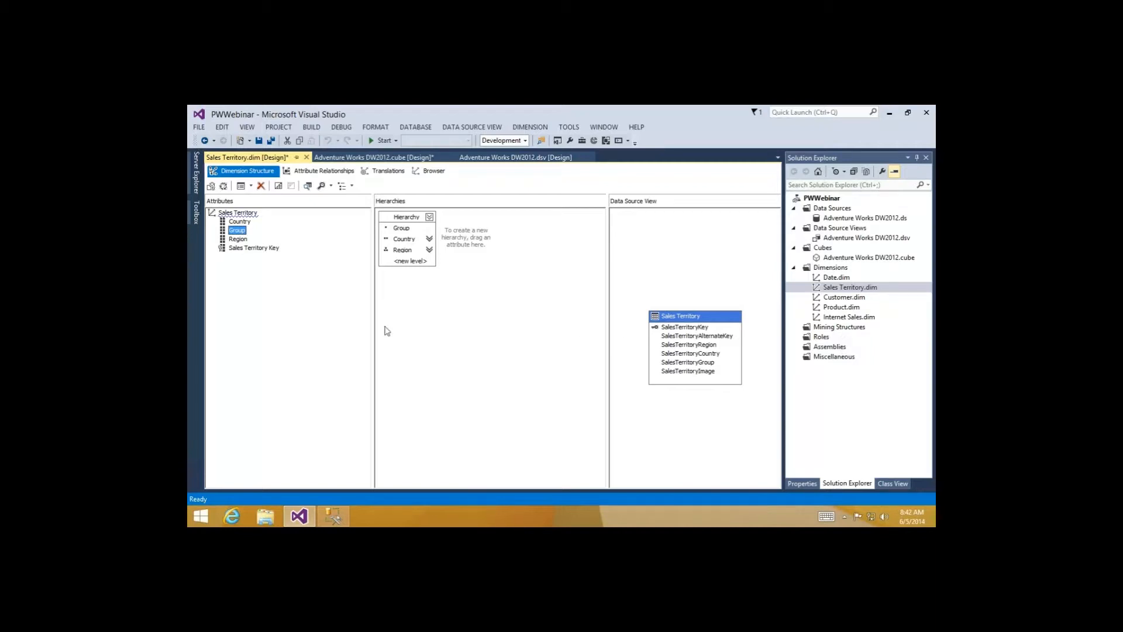
pyautogui.click(256, 364)
pyautogui.rightClick(227, 253)
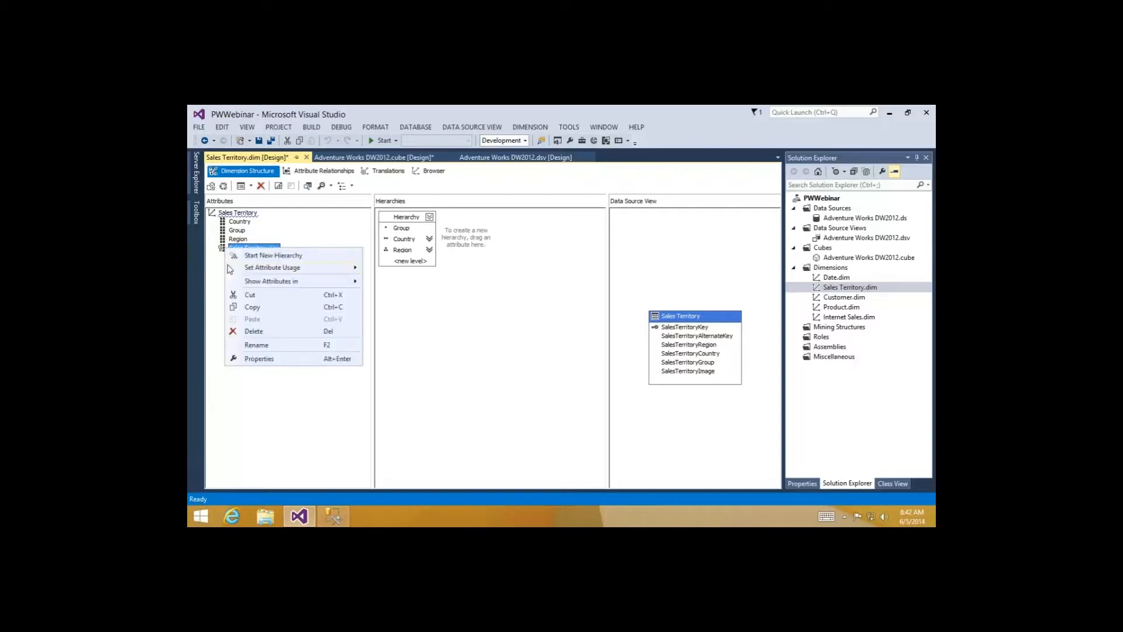
pyautogui.press('Return')
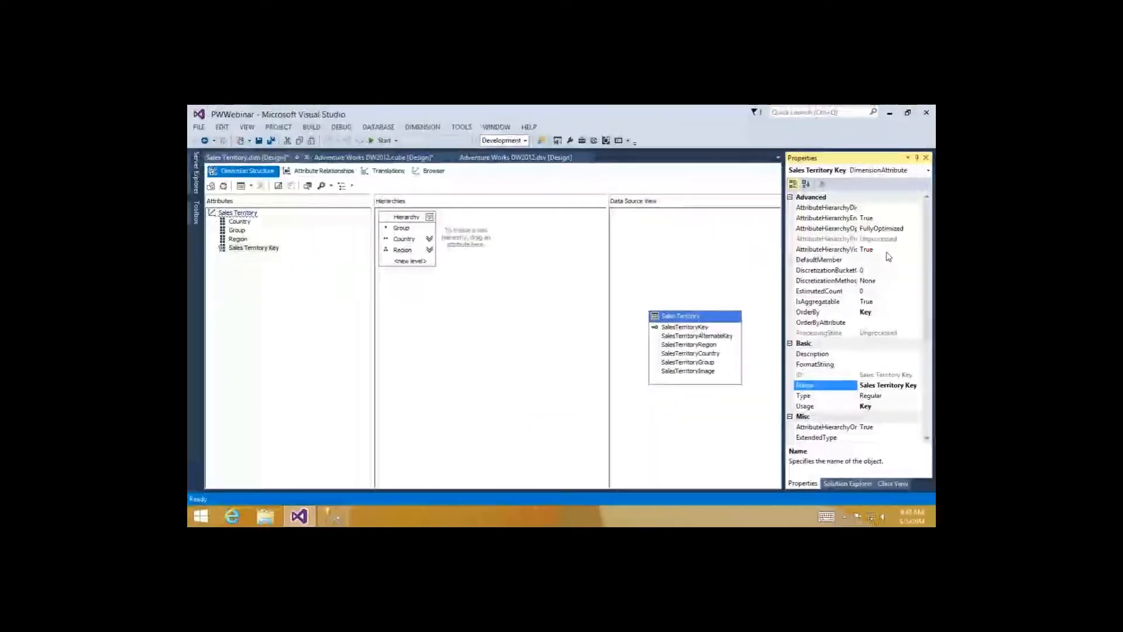
pyautogui.doubleClick(887, 253)
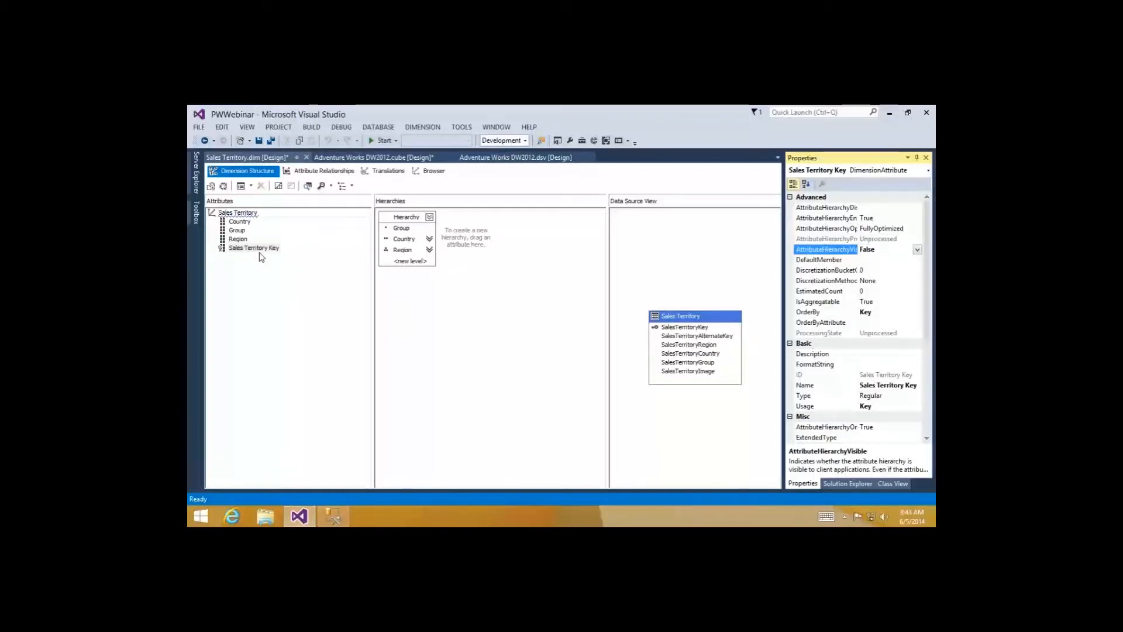
# Deploy the PWWebinar project to the server.
pyautogui.click(305, 363)
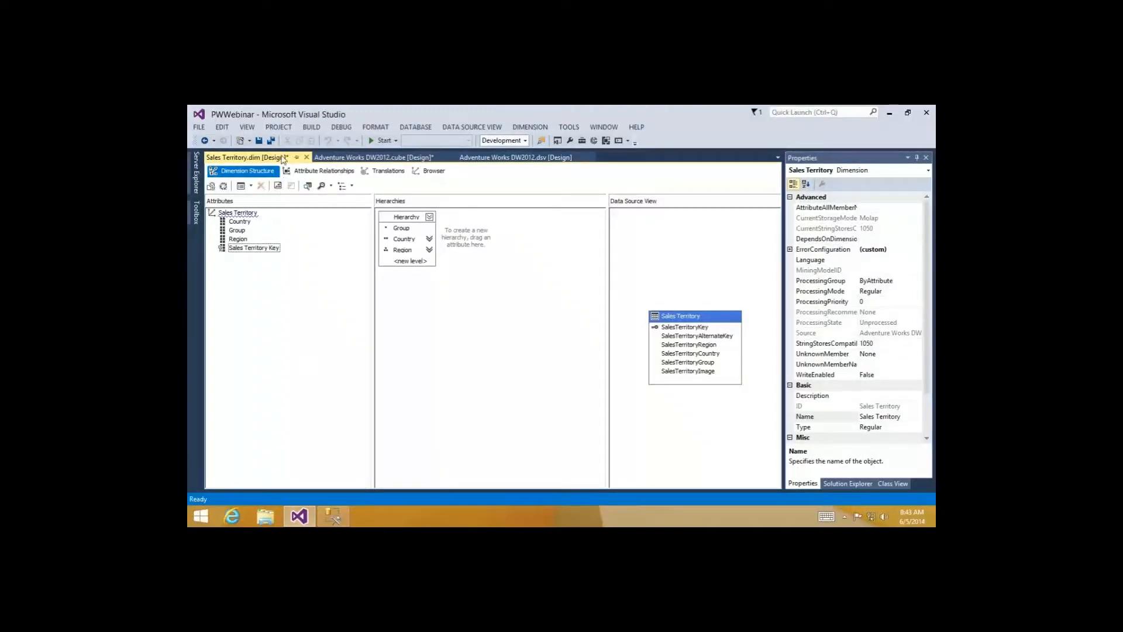
pyautogui.click(313, 129)
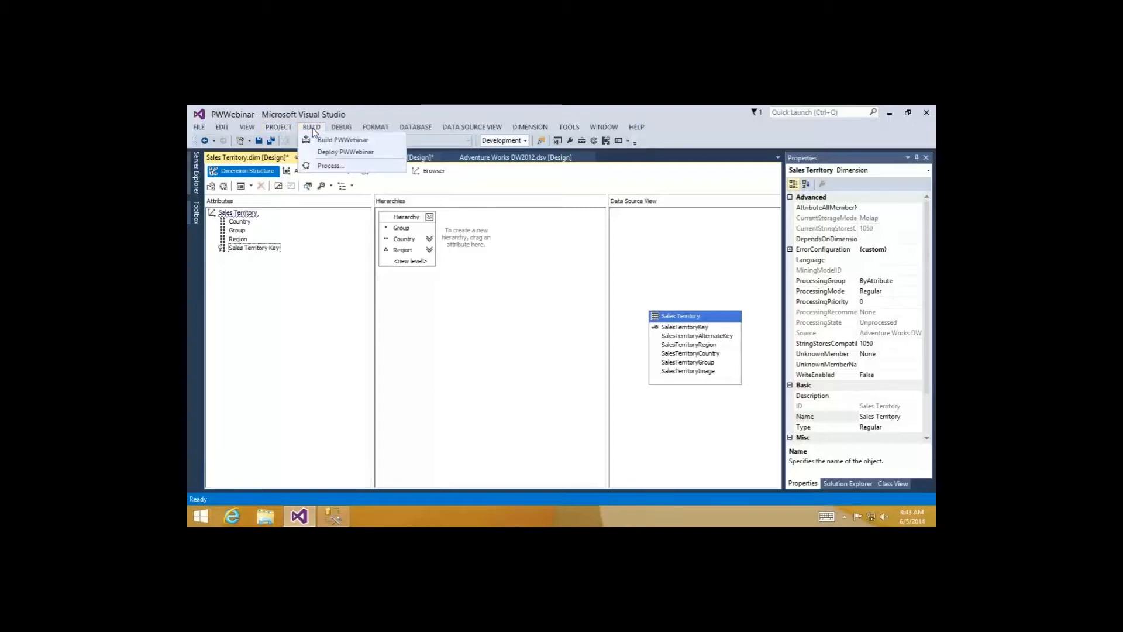
pyautogui.click(340, 153)
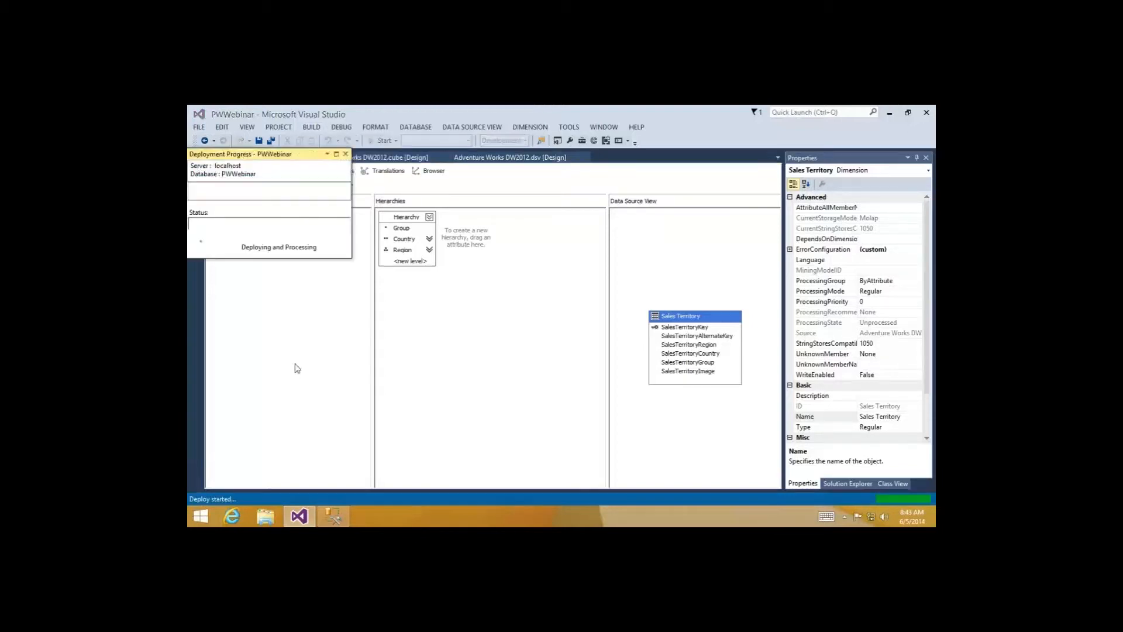
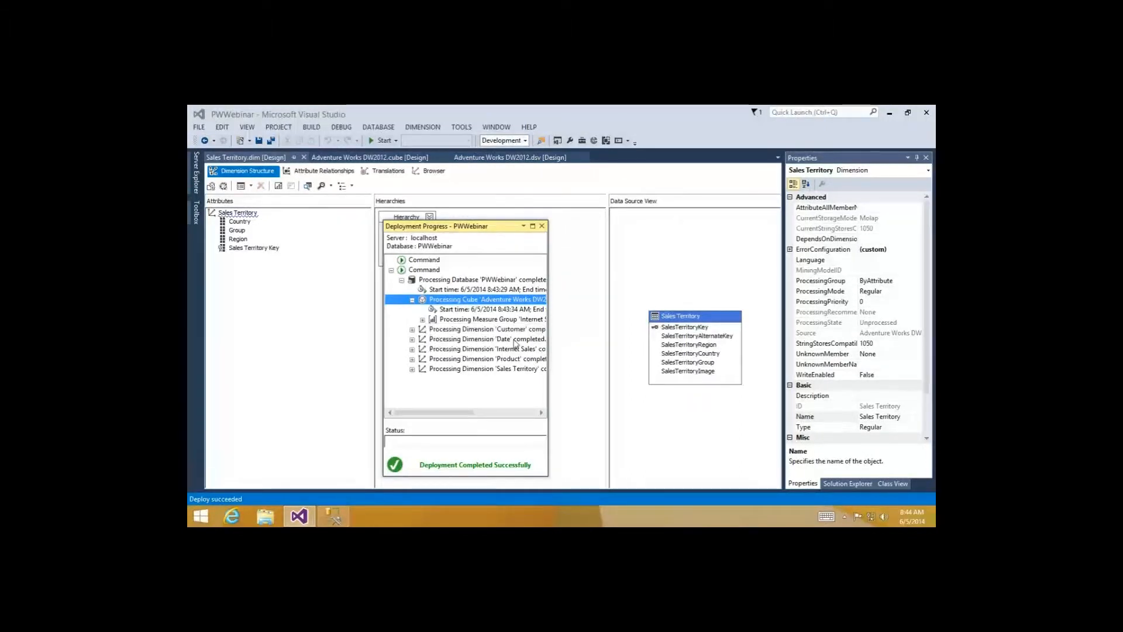
# Examine the deployment progress details for processing the Customer and Sales Territory dimensions.
pyautogui.click(413, 329)
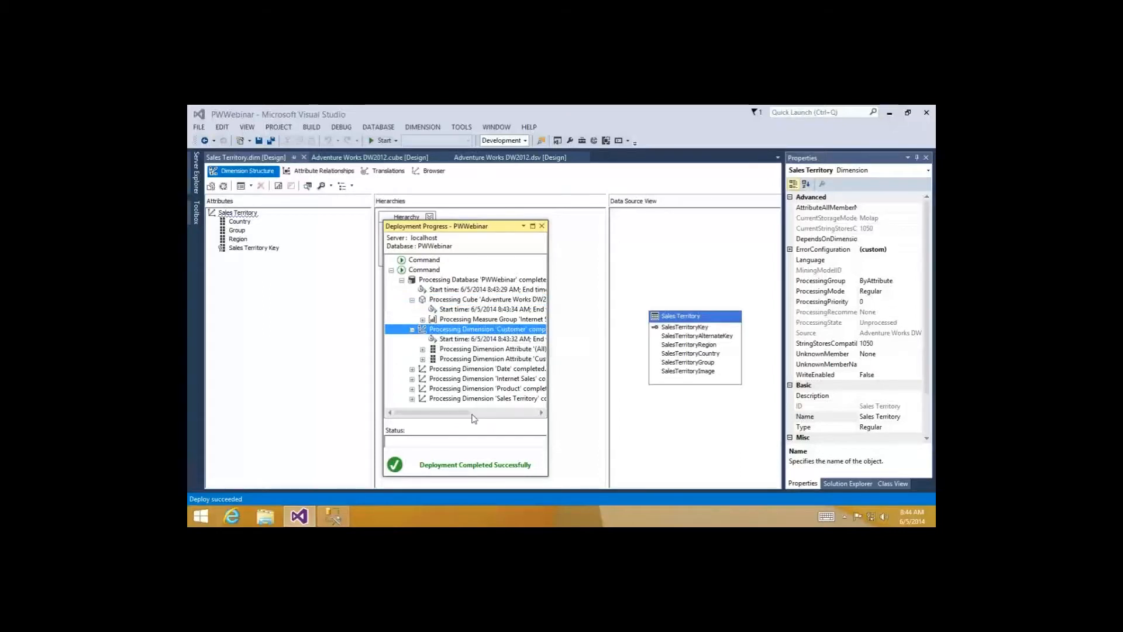
pyautogui.moveTo(464, 413); pyautogui.dragTo(418, 417)
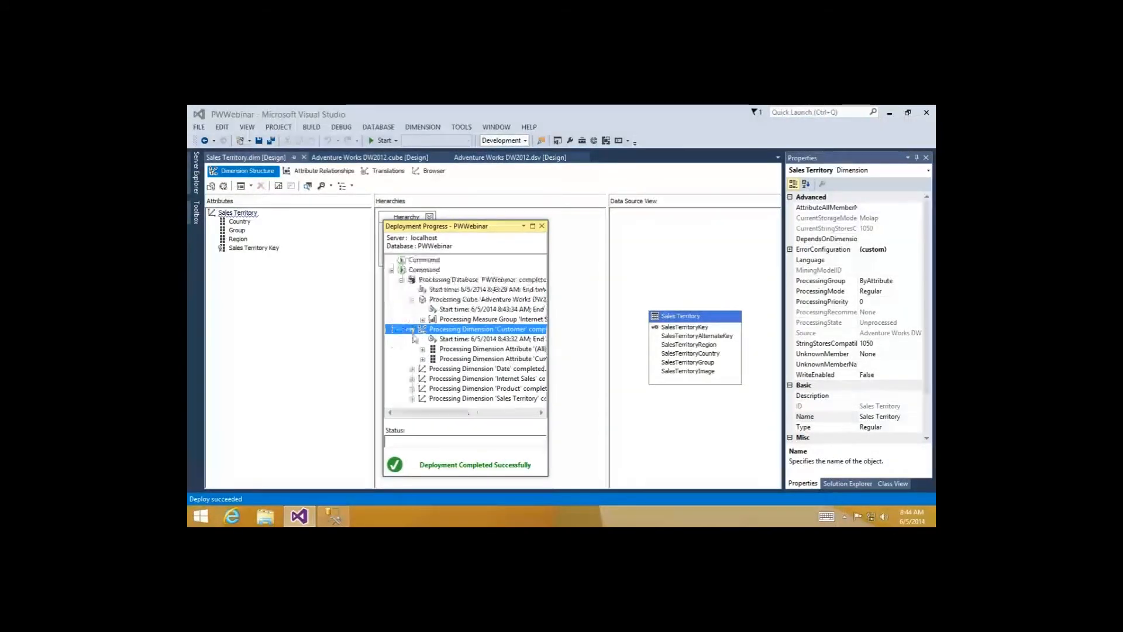
pyautogui.click(412, 330)
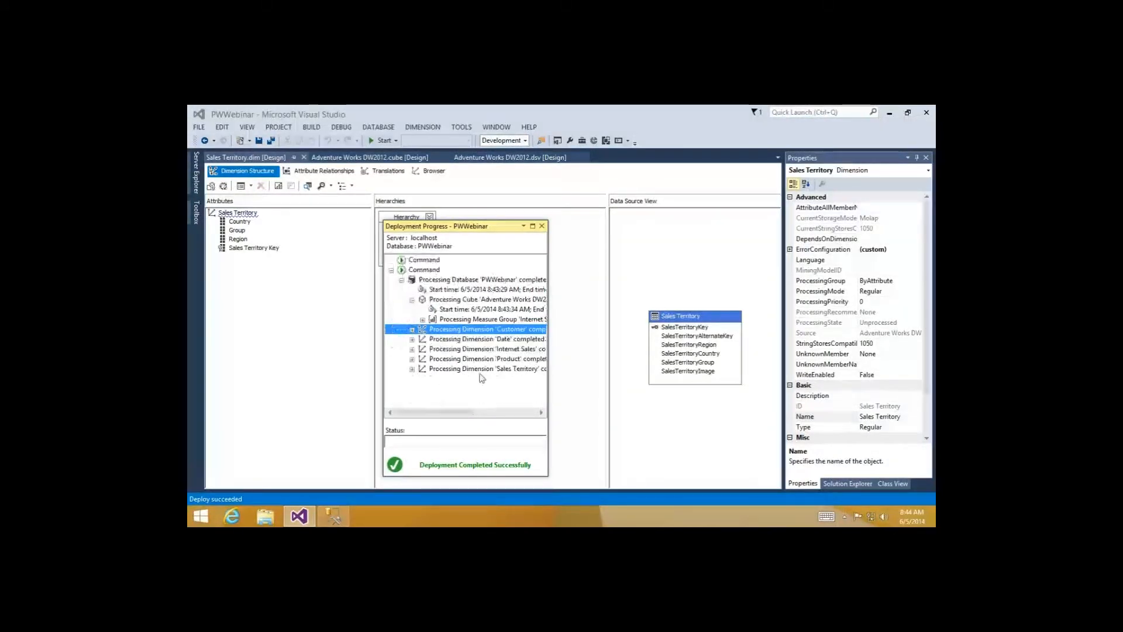
pyautogui.click(412, 369)
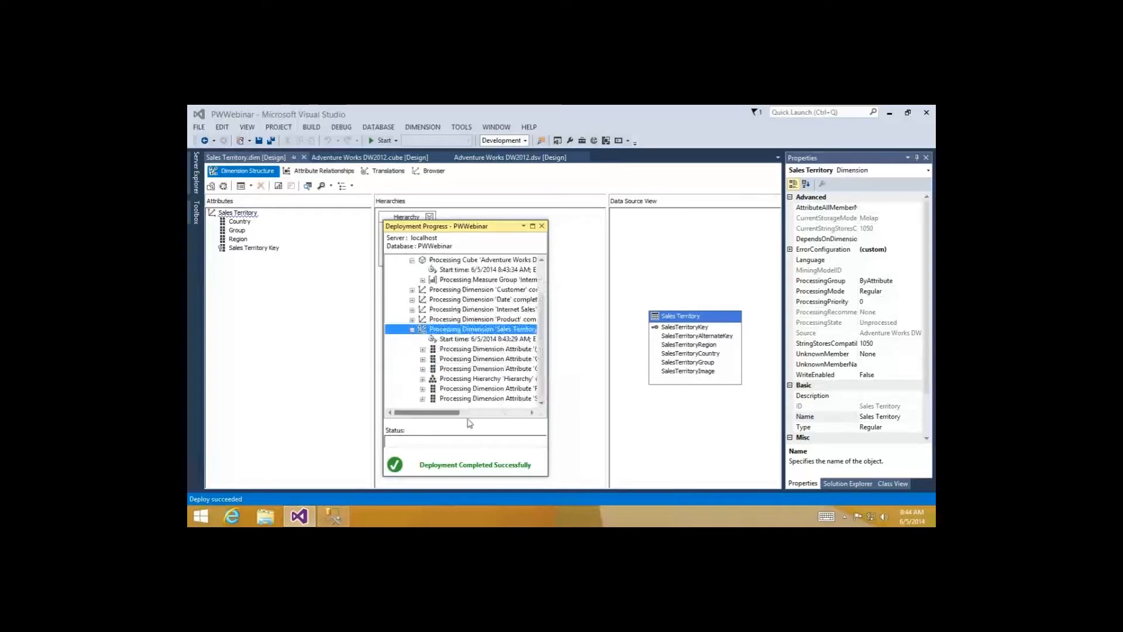
pyautogui.moveTo(467, 419); pyautogui.dragTo(501, 423)
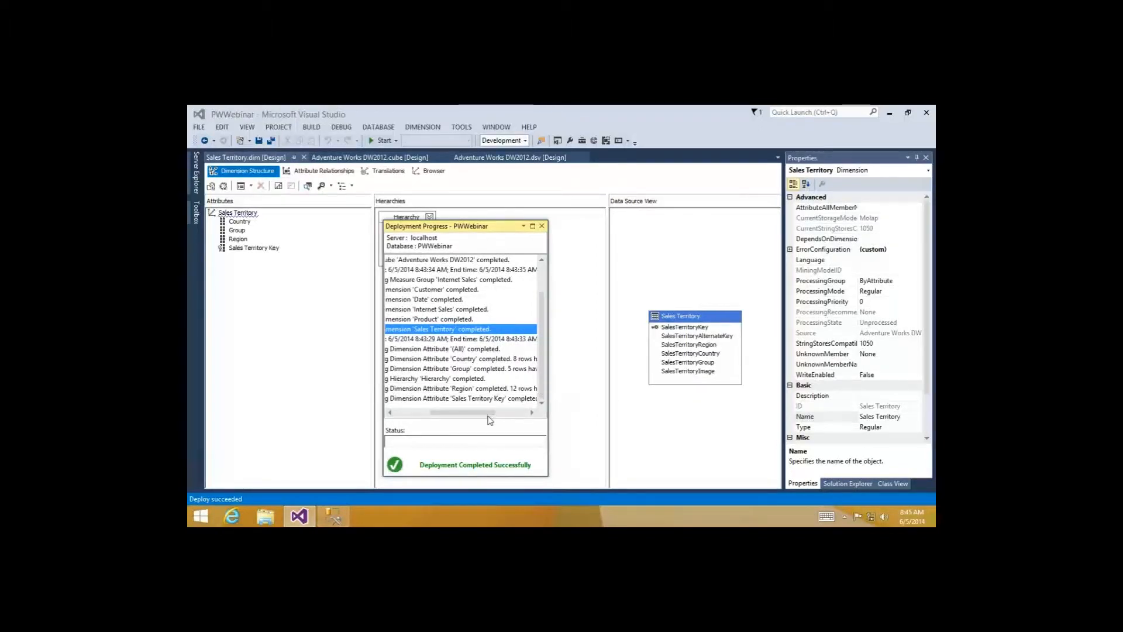
# Inspect the SQL query that processed the Sales Territory dimension's Country attribute, and close the deployment progress.
pyautogui.moveTo(480, 413); pyautogui.dragTo(440, 411)
pyautogui.click(422, 358)
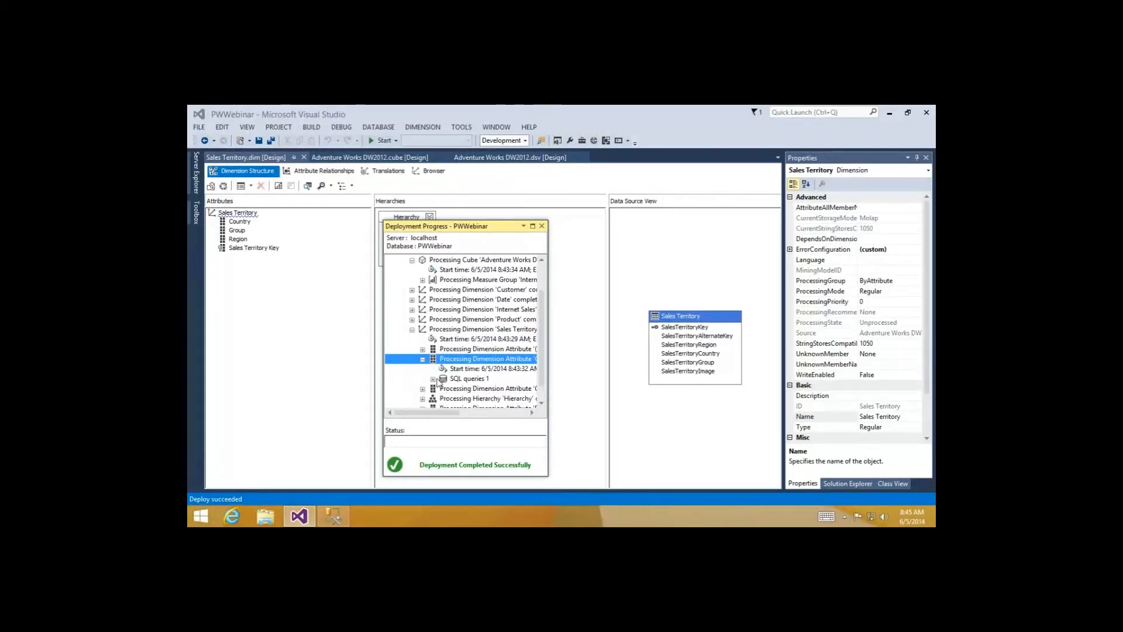
pyautogui.click(433, 379)
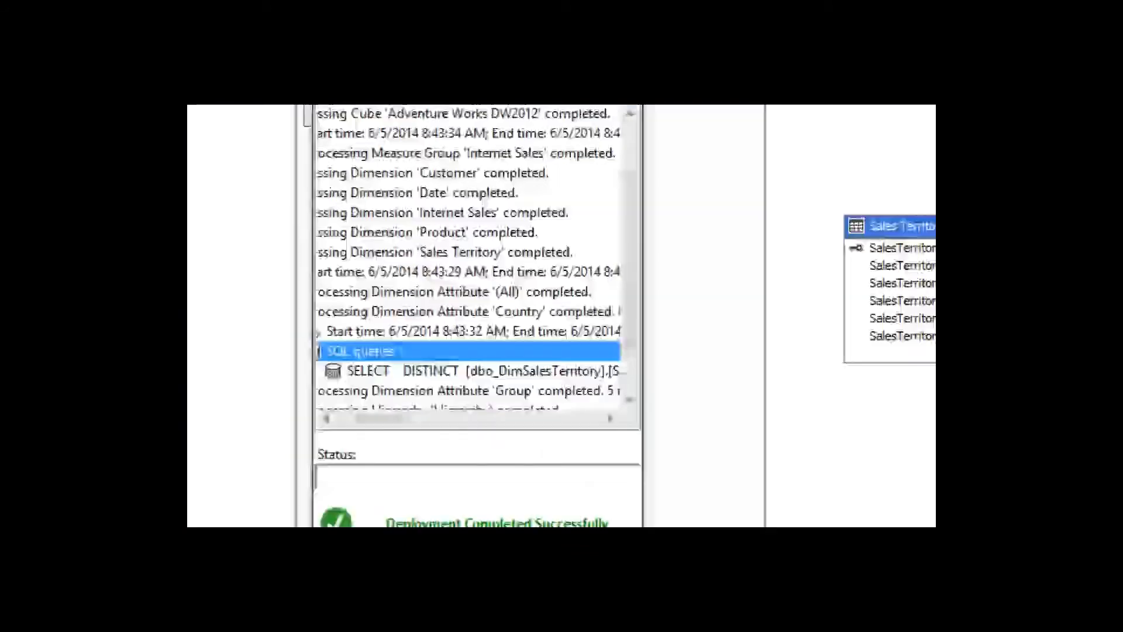
pyautogui.moveTo(347, 380)
pyautogui.mouseDown()
pyautogui.moveTo(557, 409)
pyautogui.moveTo(616, 379)
pyautogui.mouseUp()
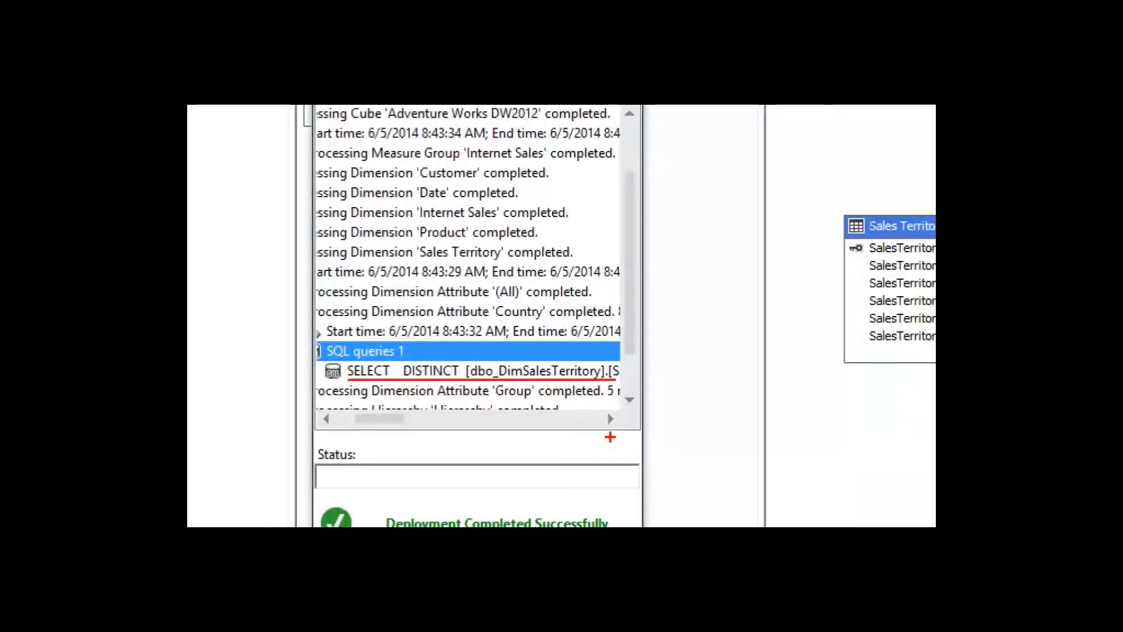
pyautogui.press('Escape')
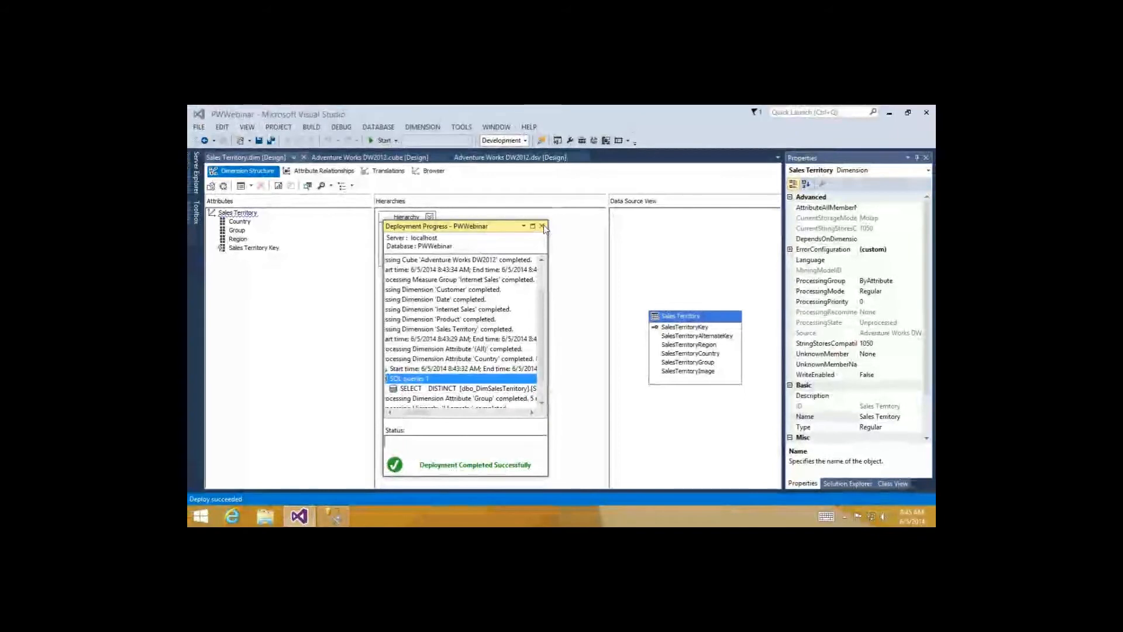
pyautogui.click(543, 225)
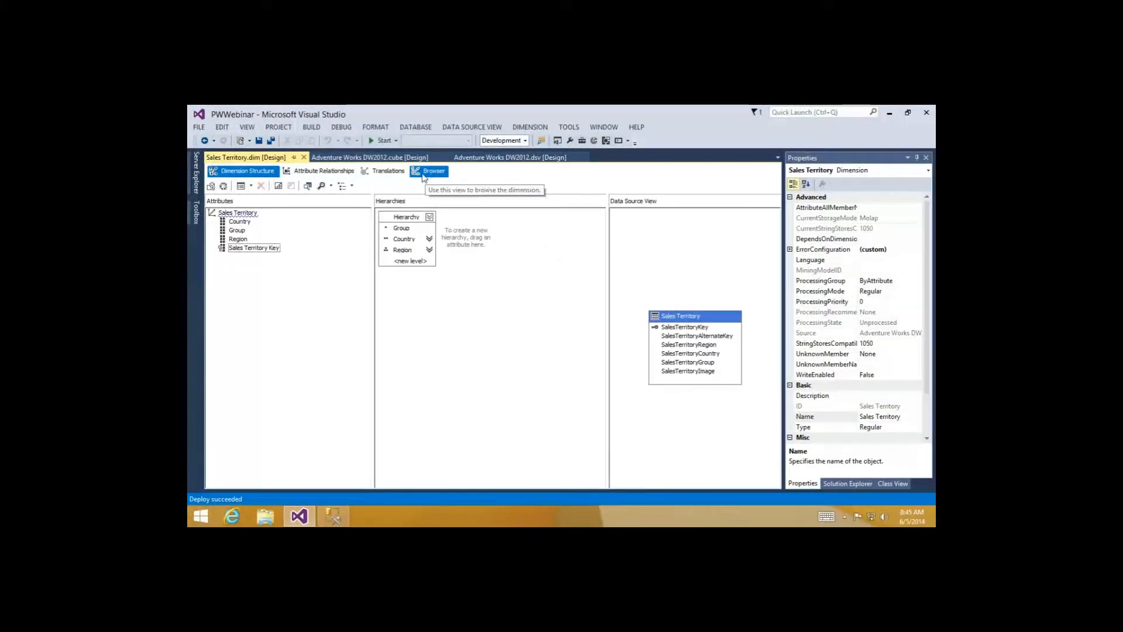
# Browse the Sales Territory dimension's Hierarchy from All through North America and United States to its regions, checking the level of individual members.
pyautogui.click(424, 175)
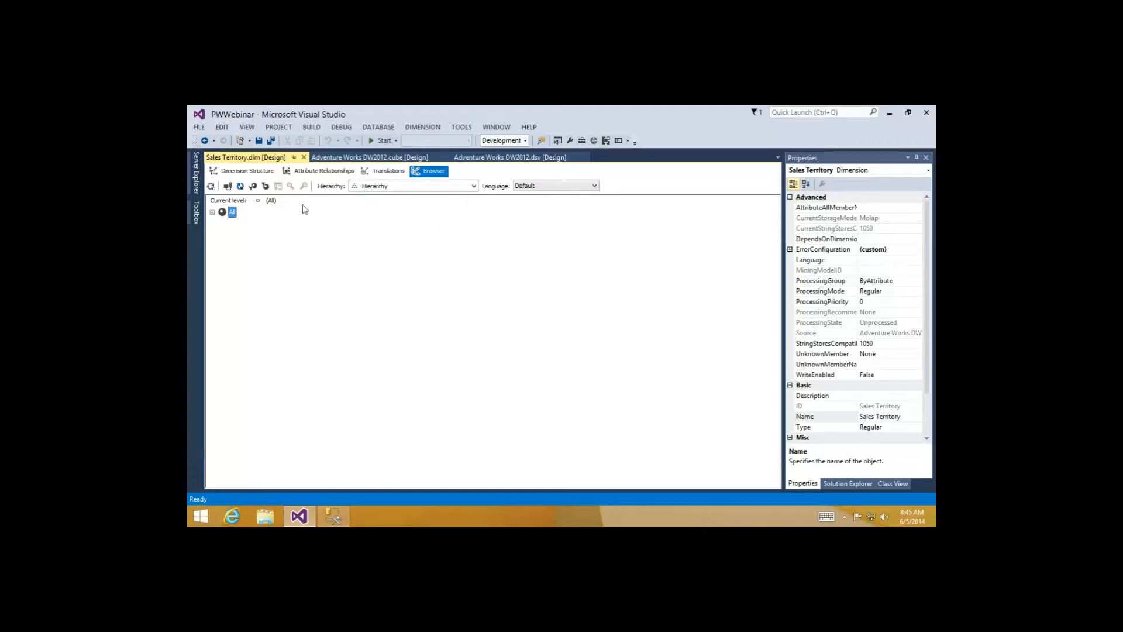
pyautogui.click(212, 212)
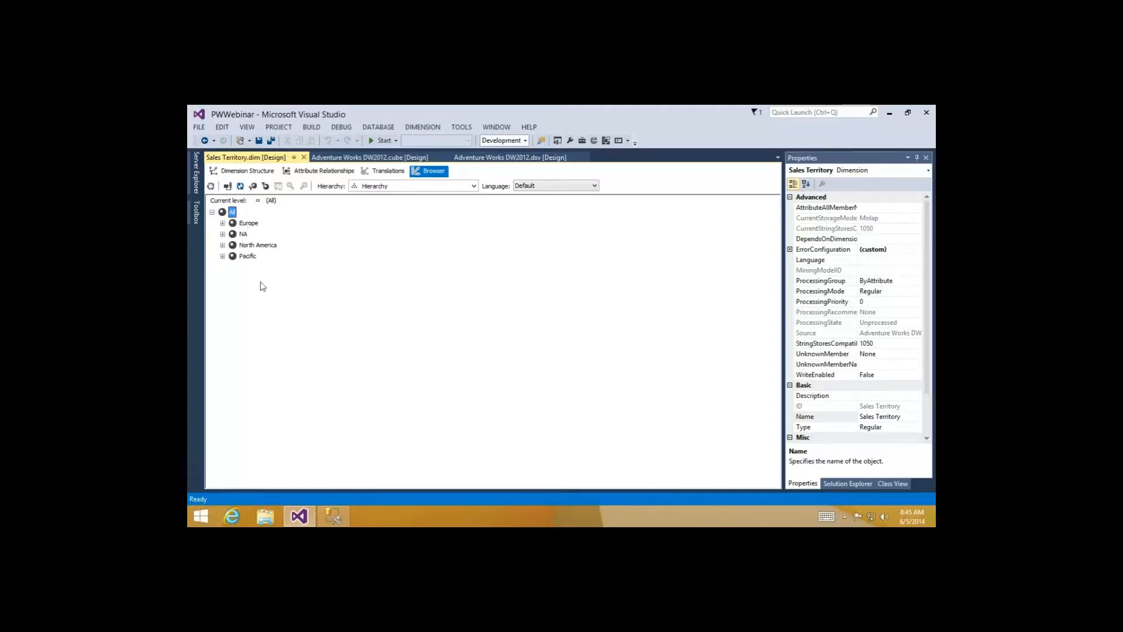
pyautogui.click(222, 245)
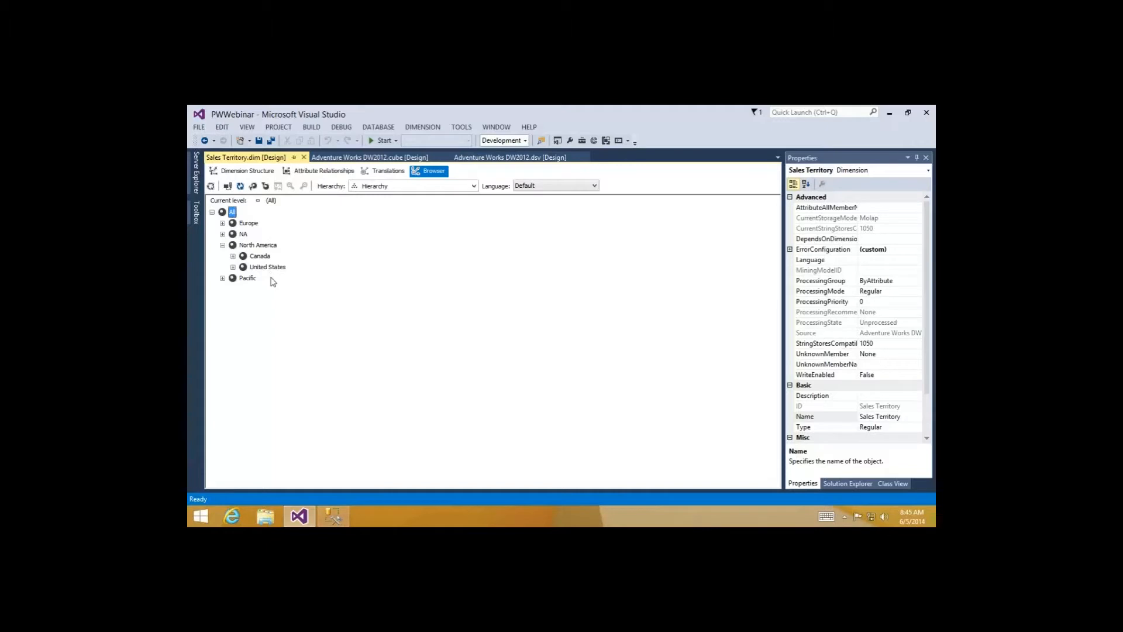
pyautogui.click(233, 267)
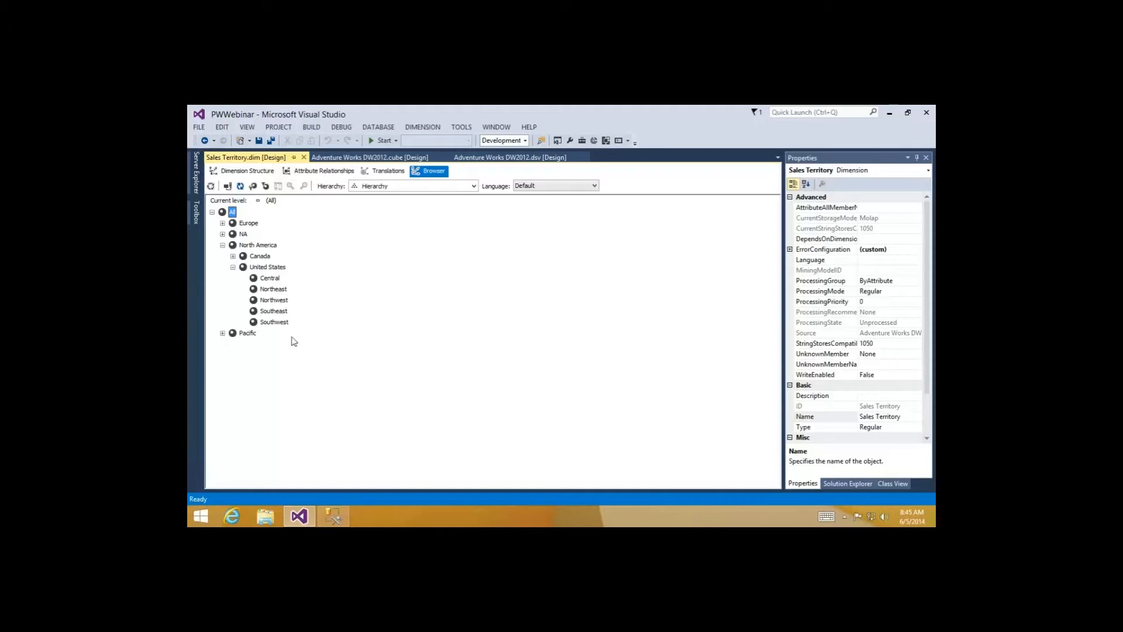
pyautogui.click(249, 225)
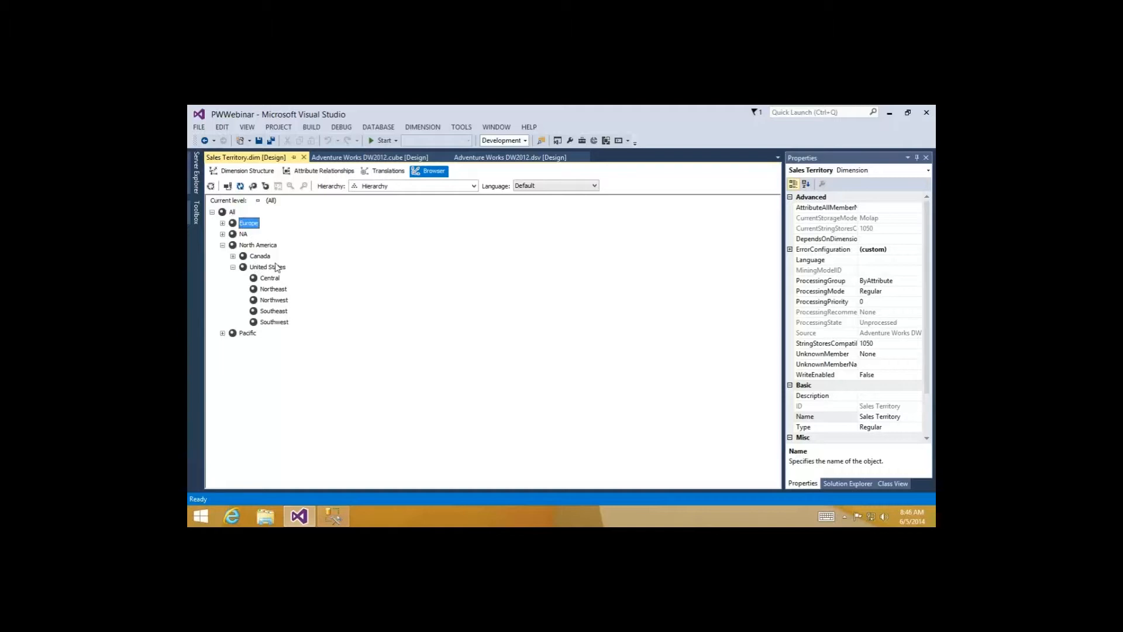
pyautogui.click(270, 268)
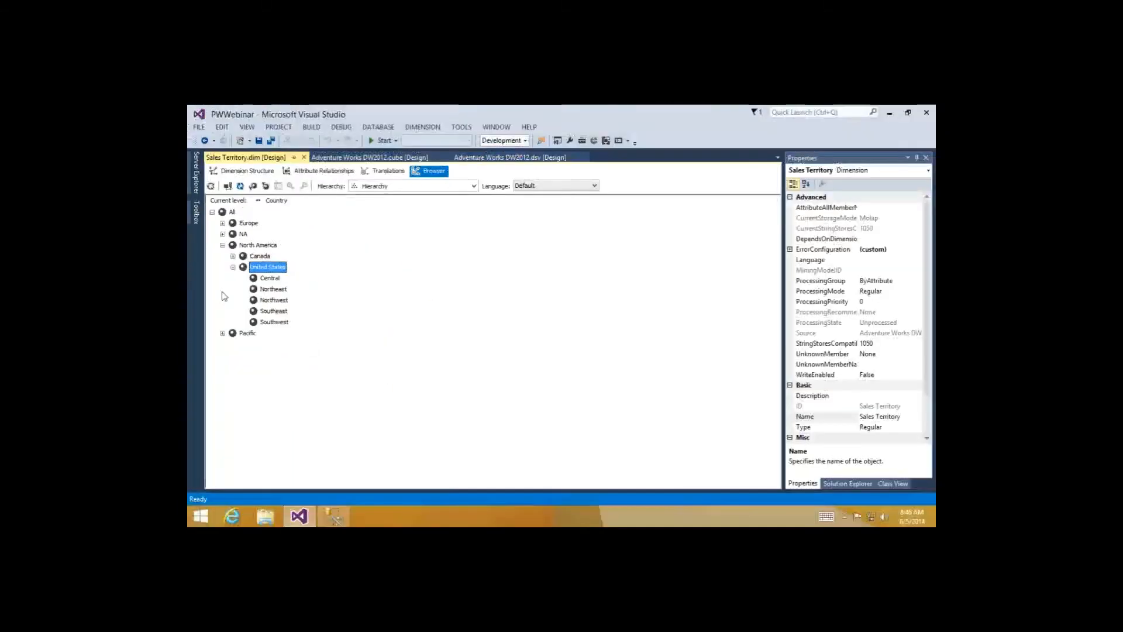
pyautogui.click(270, 310)
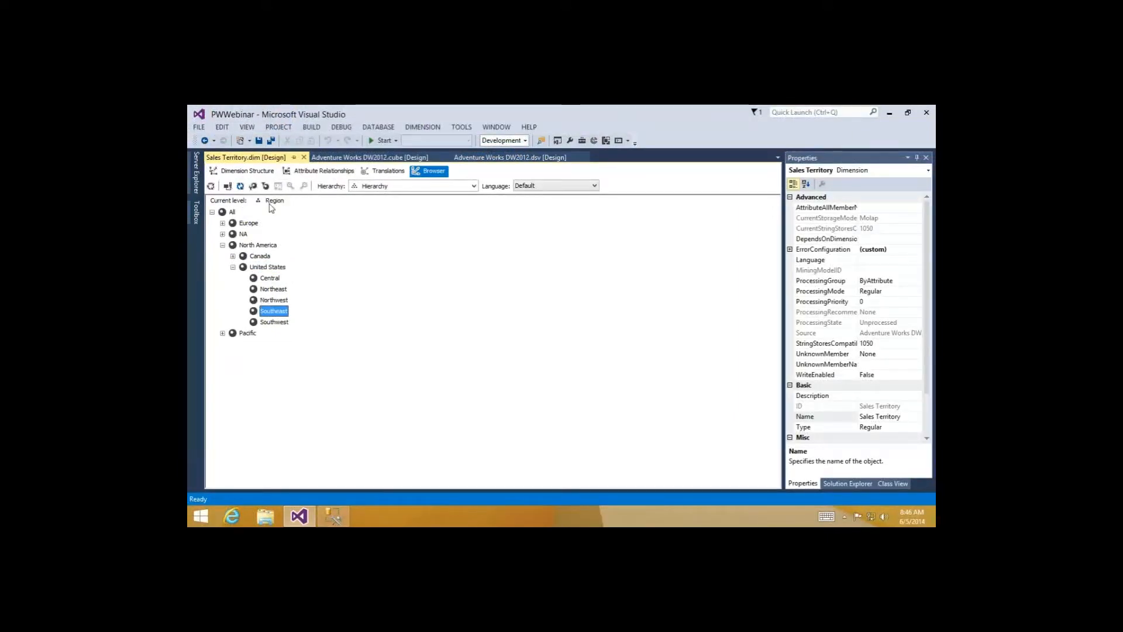
# Browse the members of the Country and Region attribute hierarchies in the Sales Territory dimension.
pyautogui.click(473, 186)
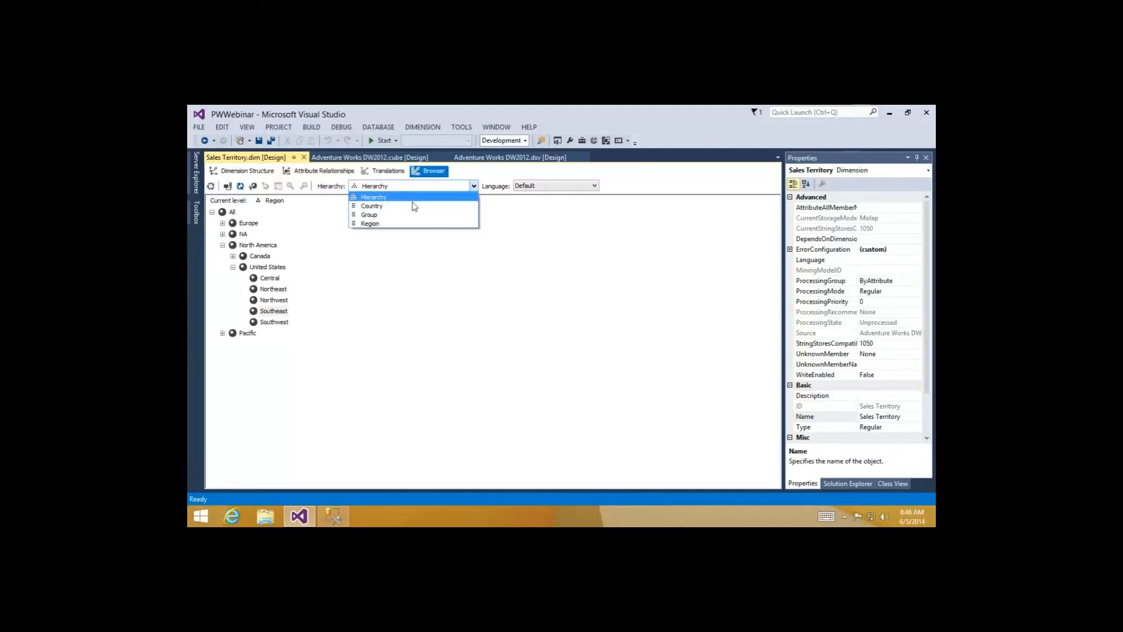
pyautogui.click(409, 206)
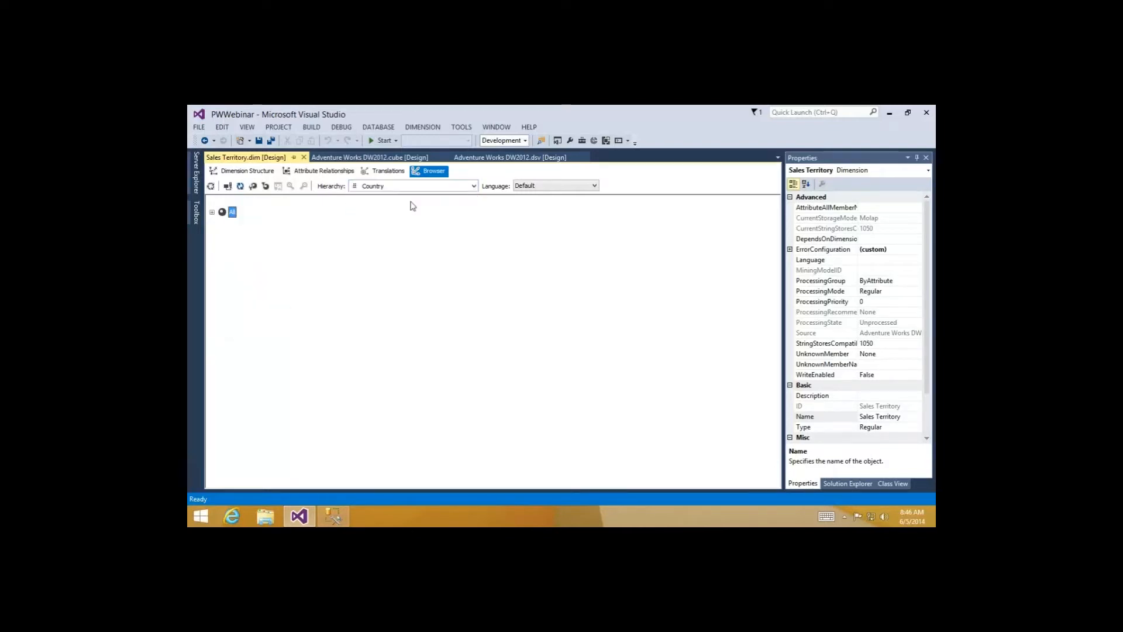
pyautogui.click(213, 212)
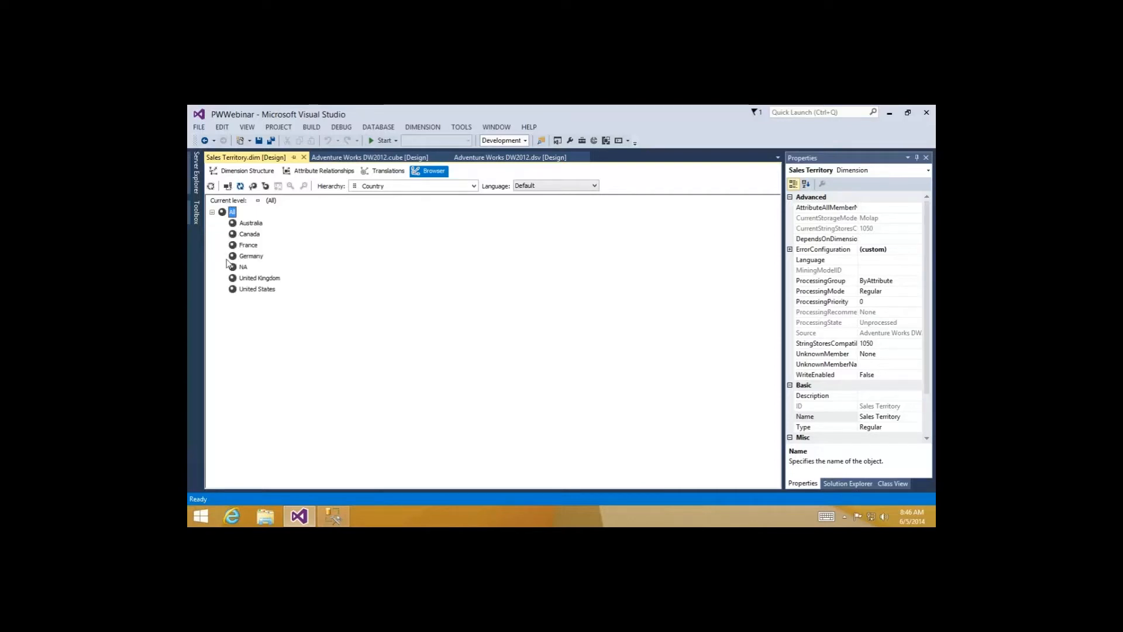
pyautogui.click(440, 187)
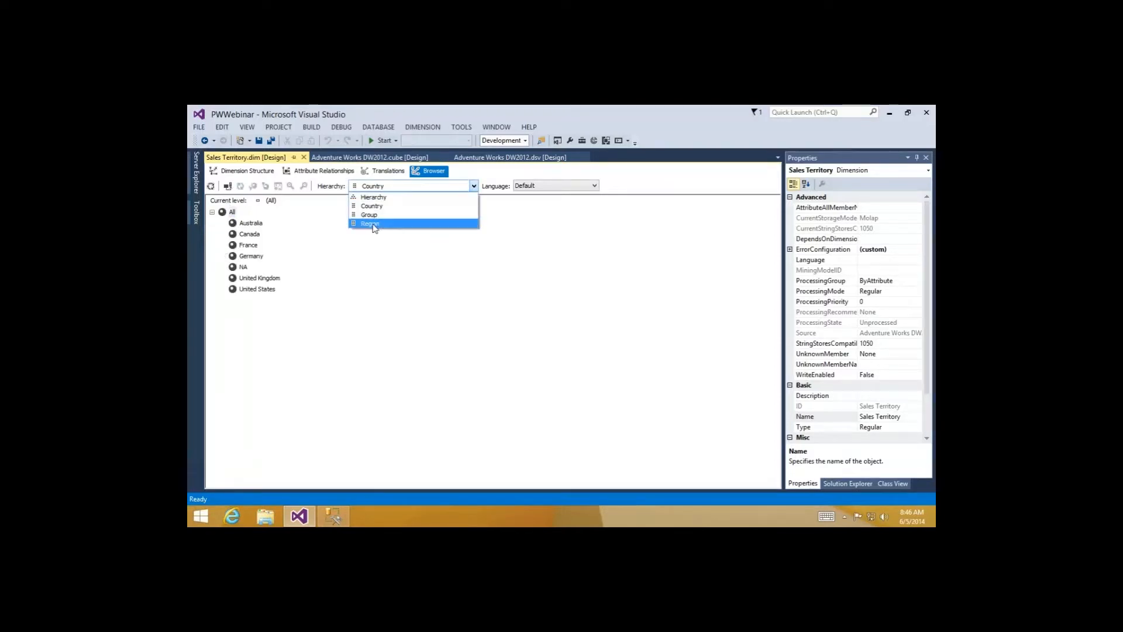
pyautogui.click(370, 223)
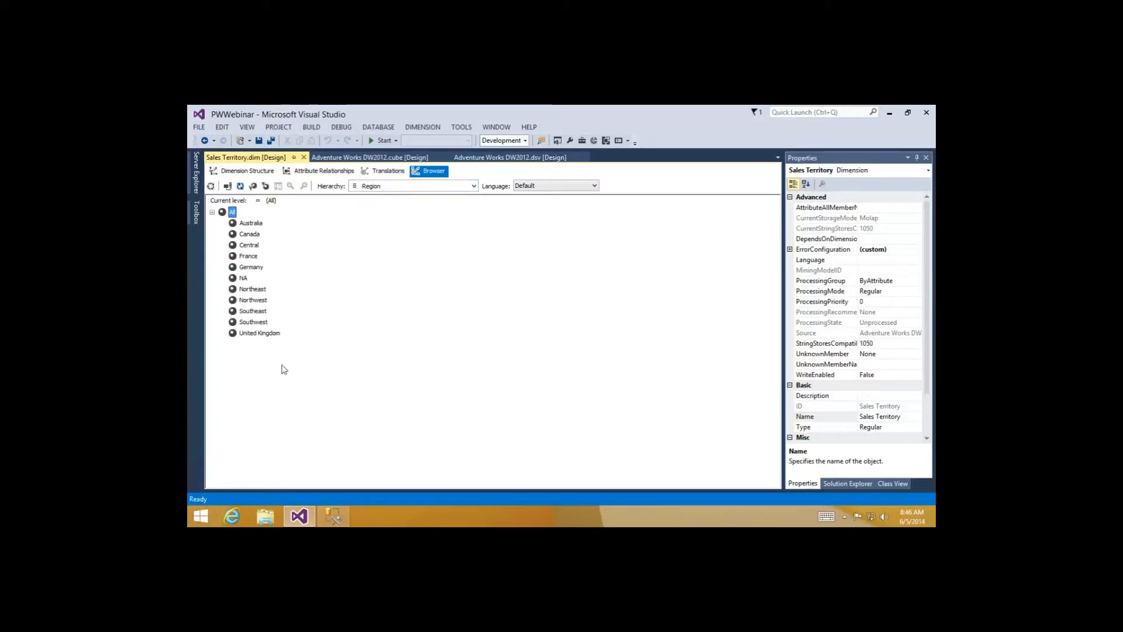
pyautogui.click(212, 213)
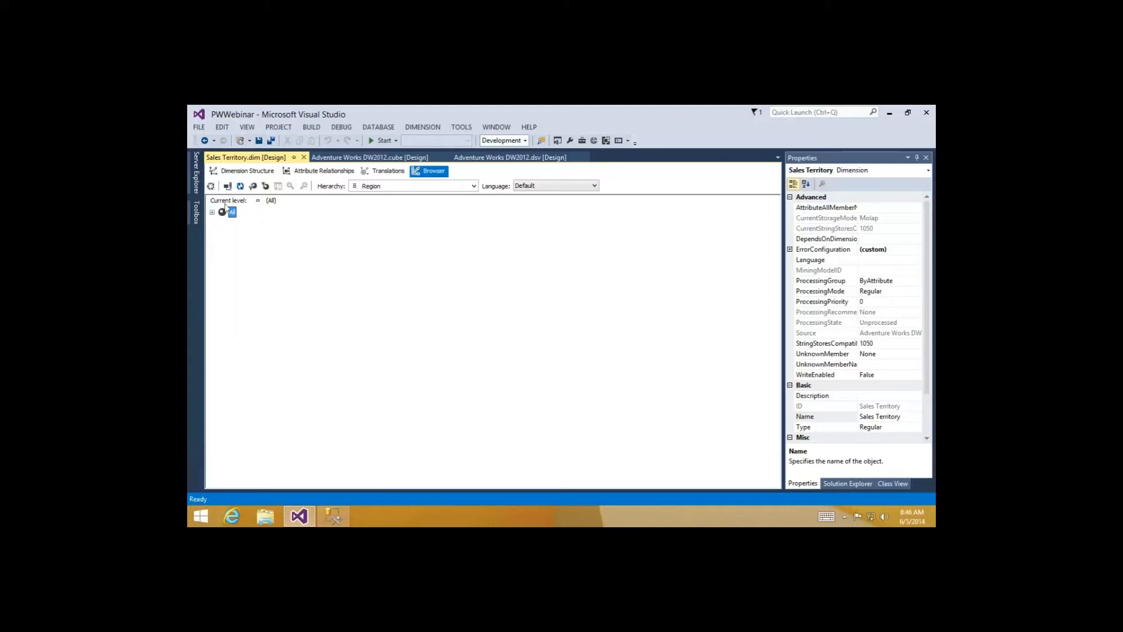
# Close the Sales Territory dimension and data source view designers, and open the Adventure Works DW2012 cube for browsing.
pyautogui.click(303, 158)
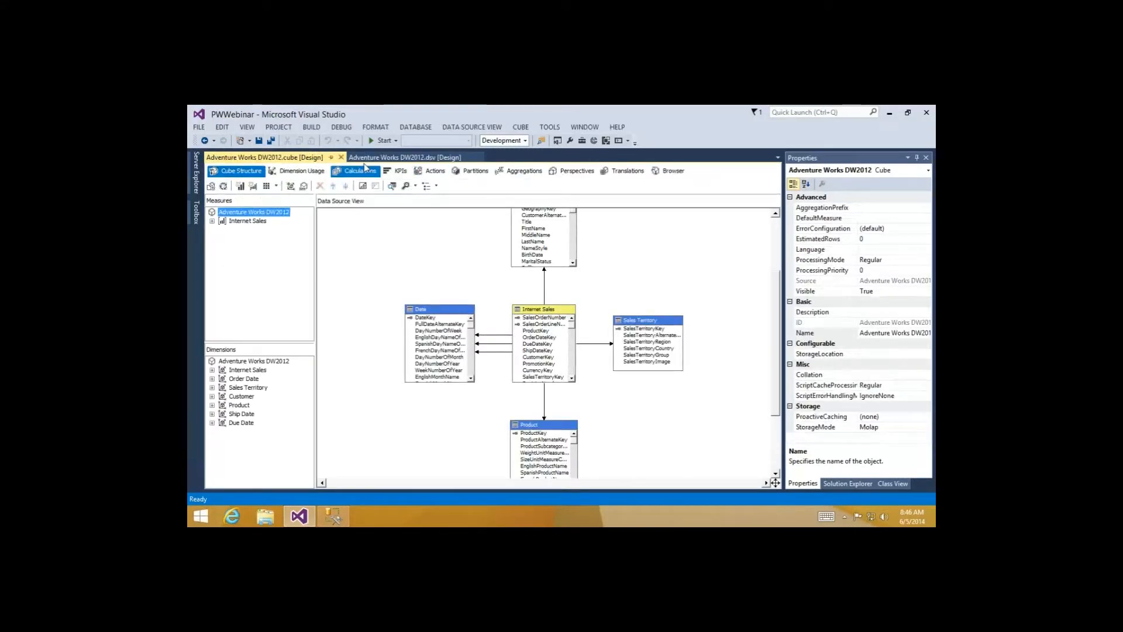
pyautogui.click(474, 157)
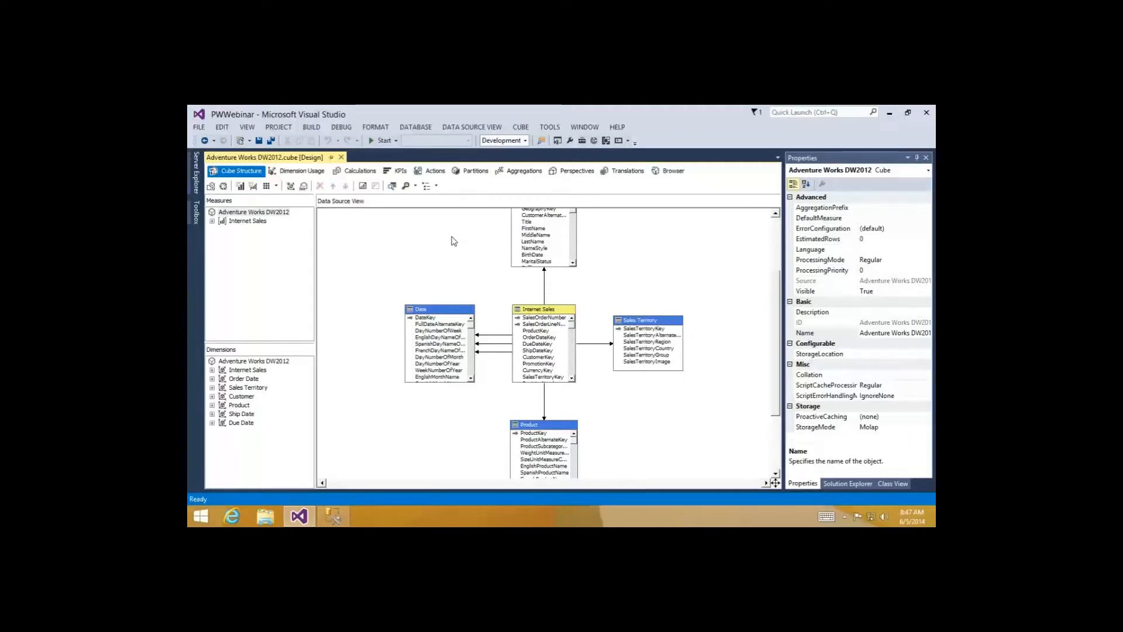
pyautogui.click(672, 172)
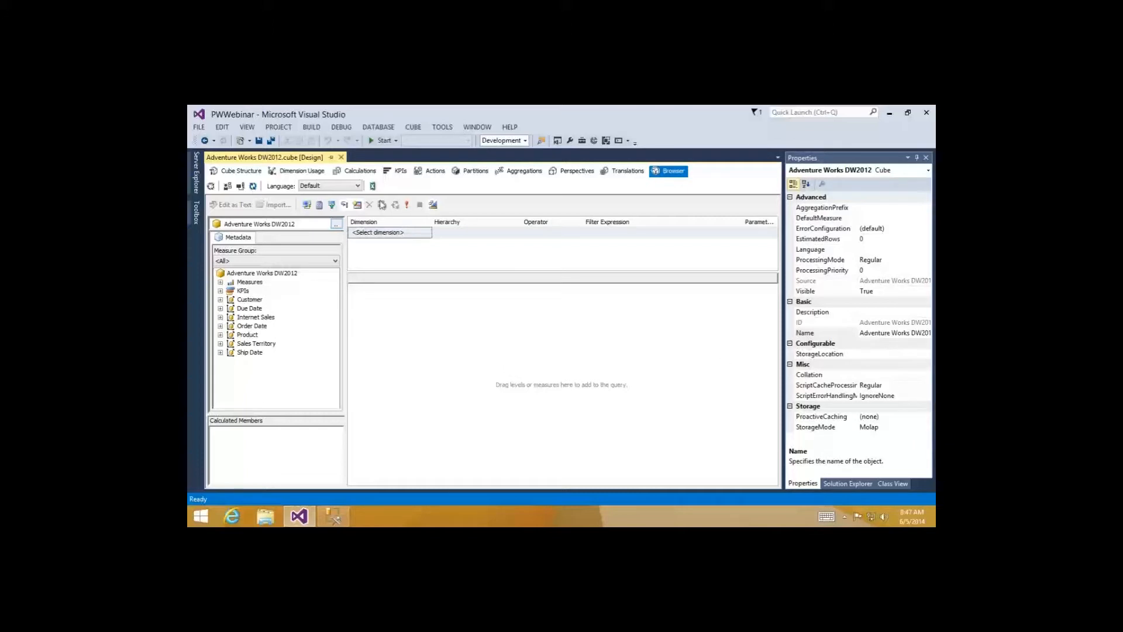
# Try to analyze the cube in Excel, and dismiss the prompt for choosing an app.
pyautogui.hotkey('ctrl', '1')
pyautogui.click(382, 205)
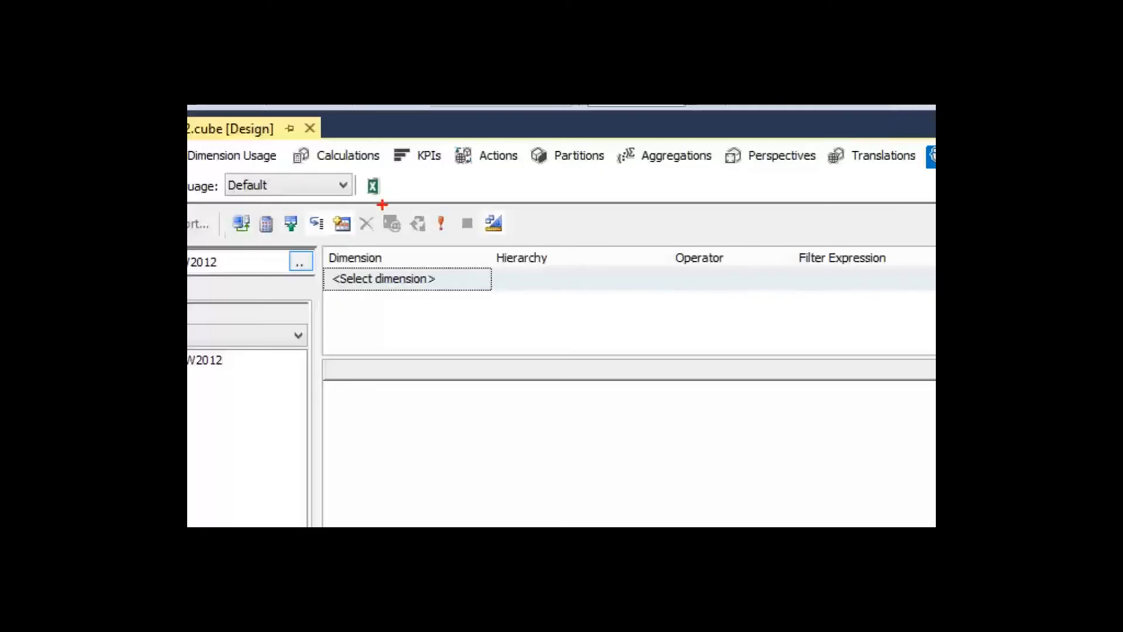
pyautogui.moveTo(373, 198); pyautogui.dragTo(420, 307)
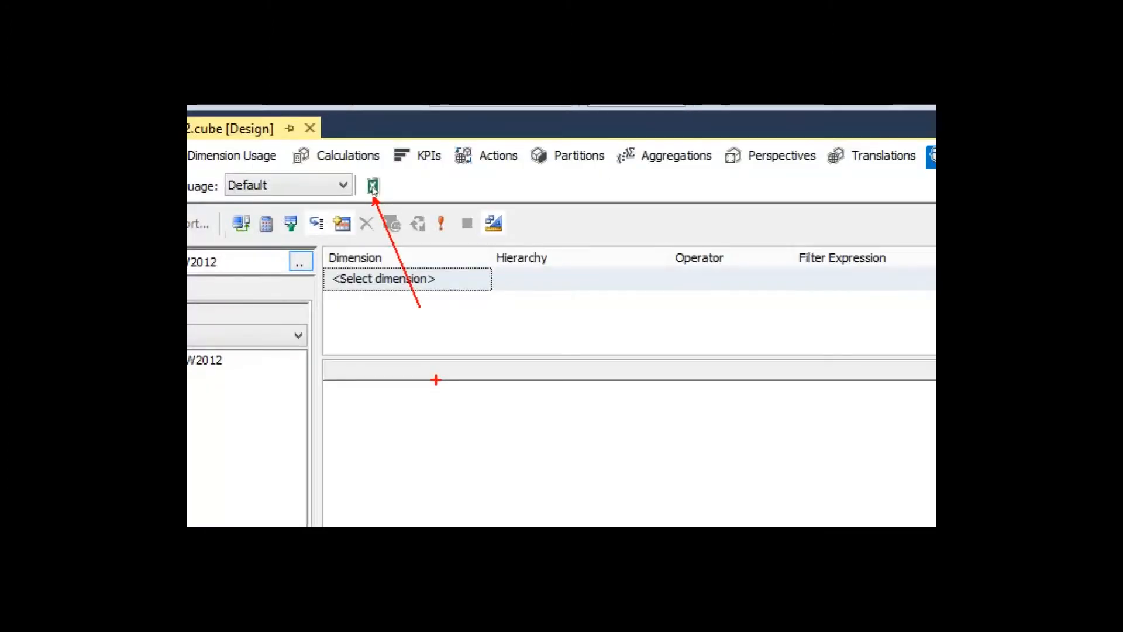
pyautogui.press('Escape')
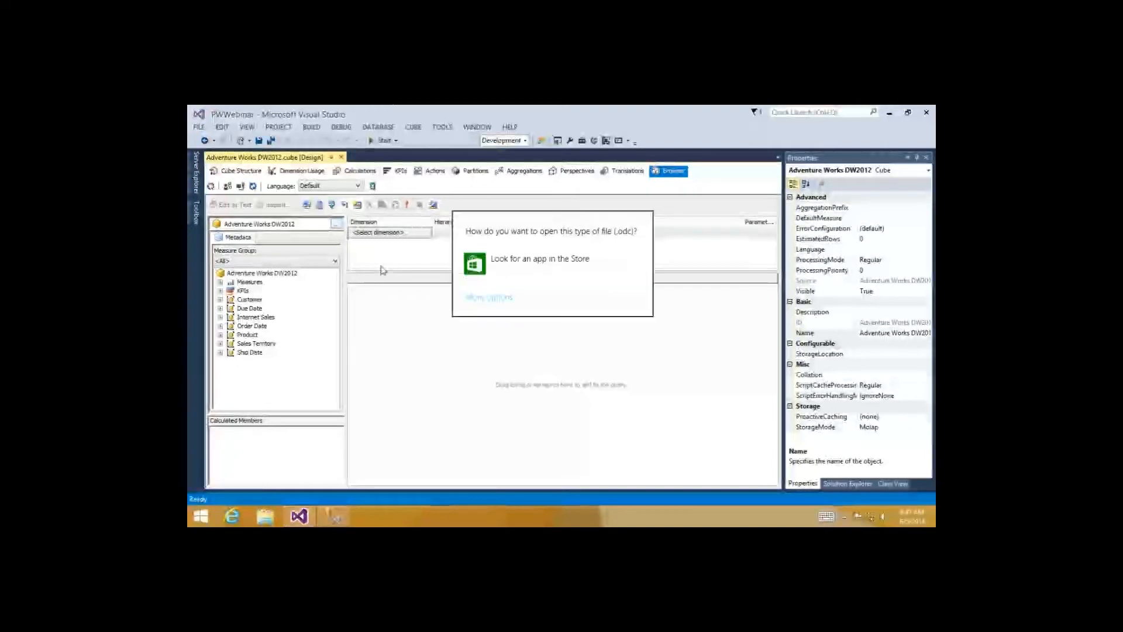
pyautogui.click(658, 382)
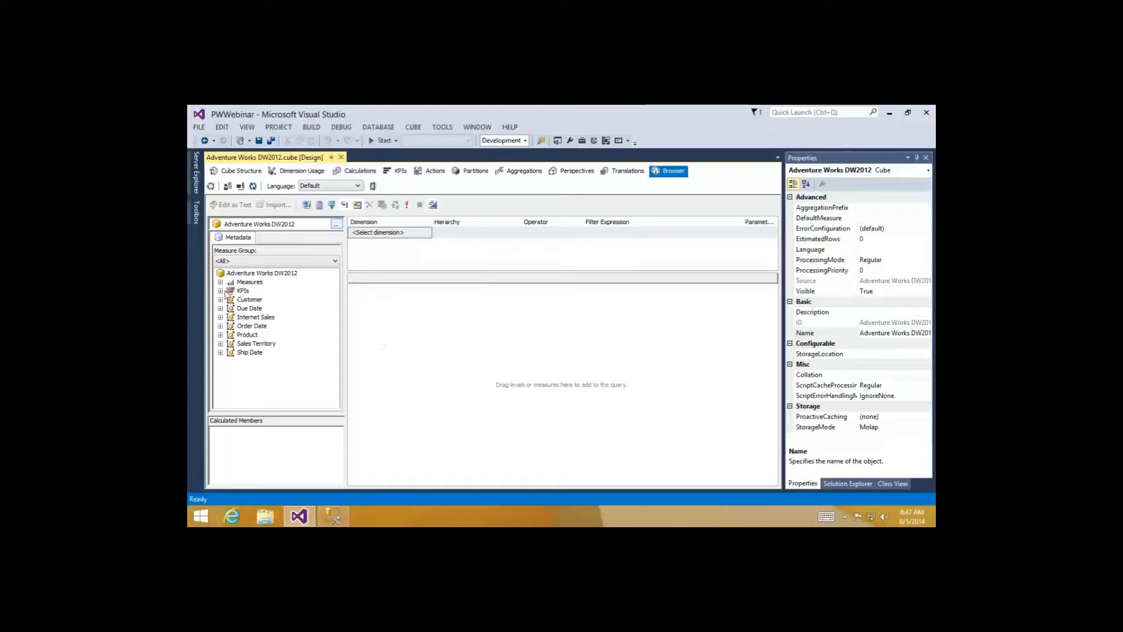
# Add the Sales Amount measure from the Internet Sales measure group to the cube browser query.
pyautogui.click(220, 282)
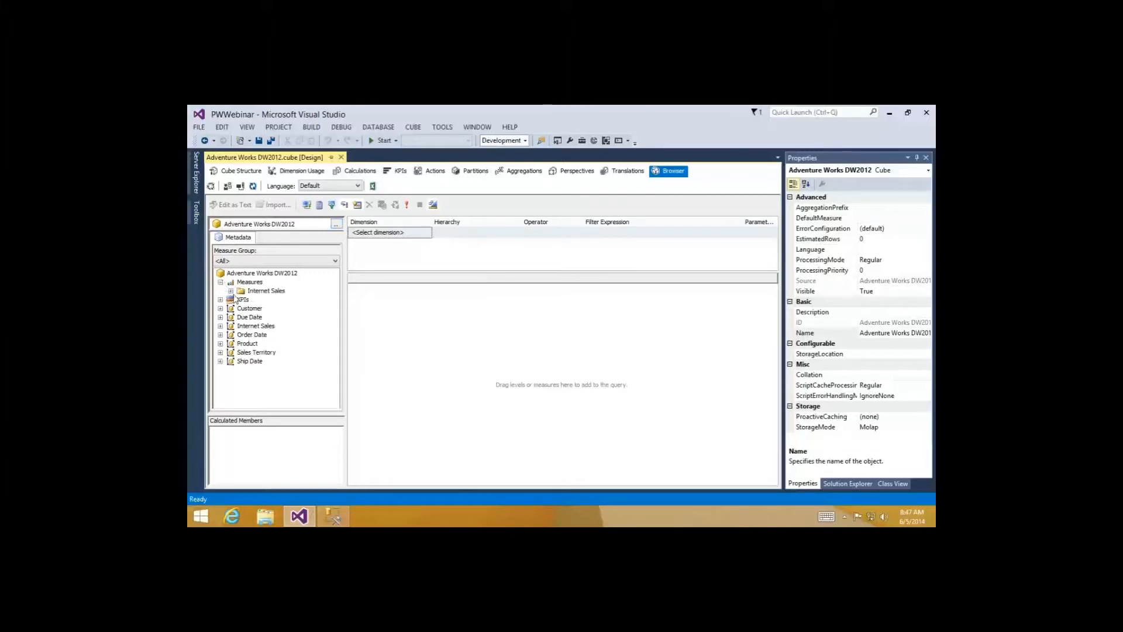
pyautogui.click(230, 291)
pyautogui.moveTo(266, 353); pyautogui.dragTo(366, 351)
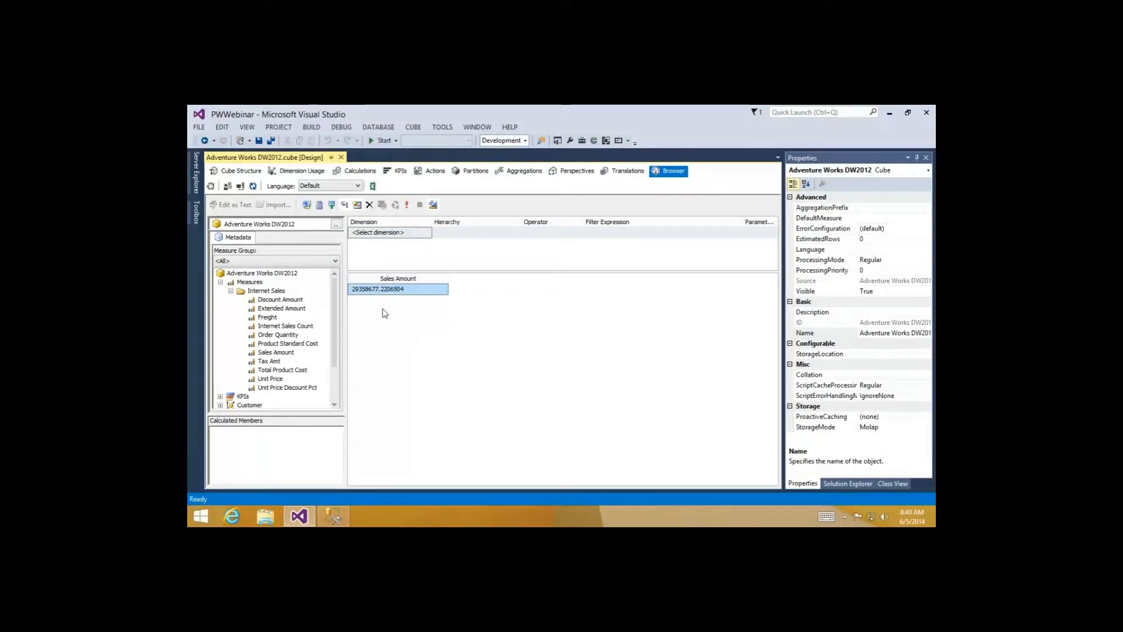
pyautogui.click(232, 291)
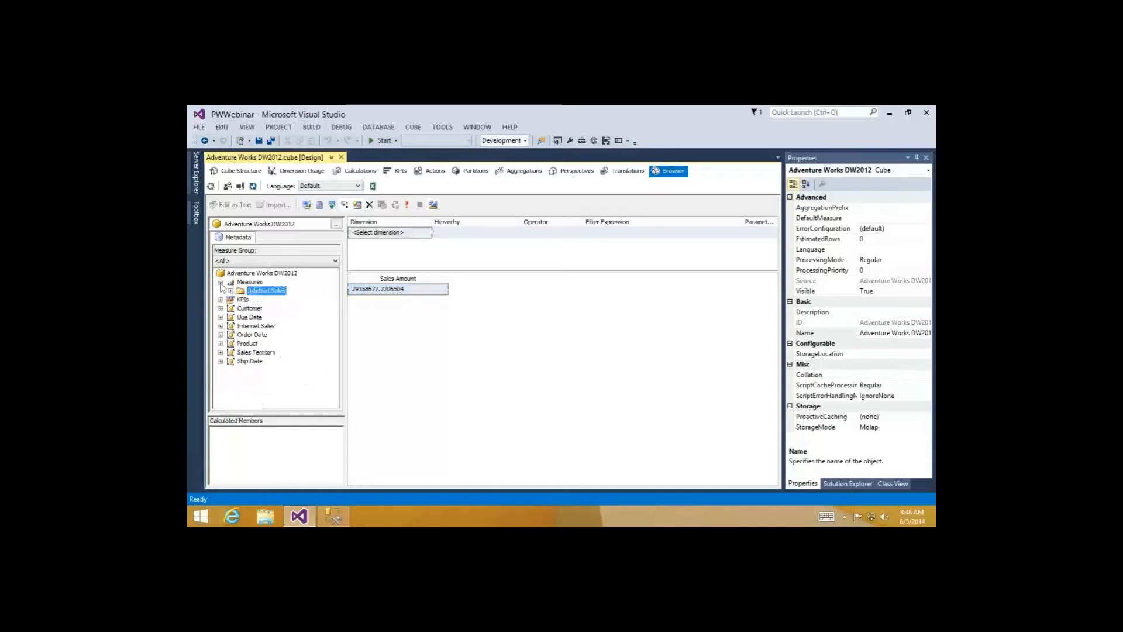
pyautogui.click(220, 282)
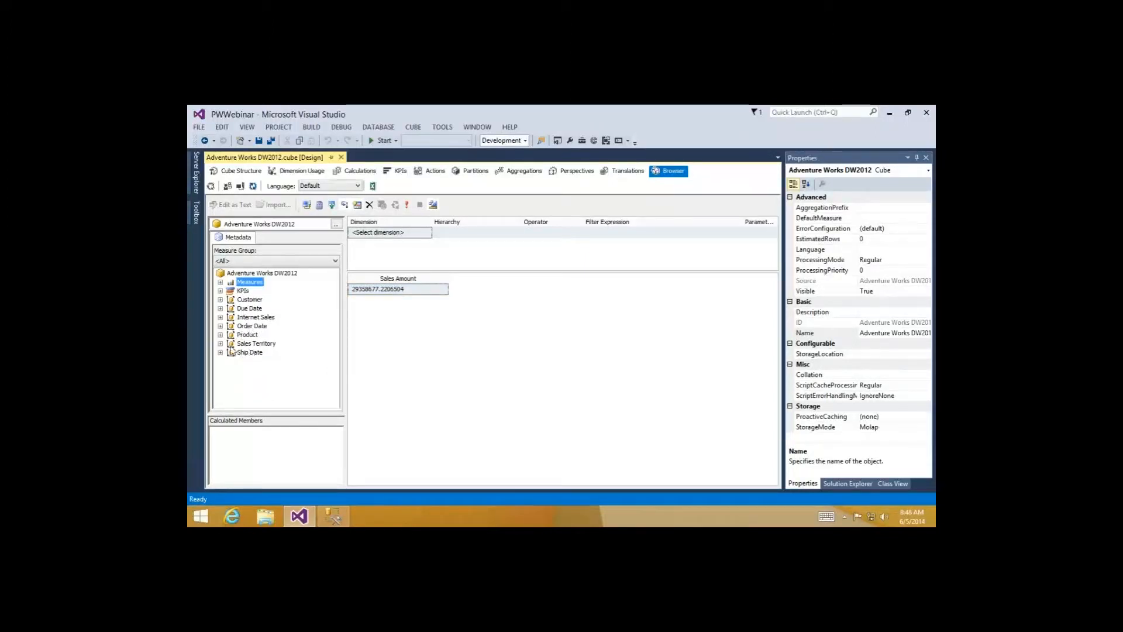
# Break Sales Amount down by the Sales Territory dimension's Hierarchy, and widen the Group, Country and Region columns to show full names.
pyautogui.click(246, 343)
pyautogui.click(220, 343)
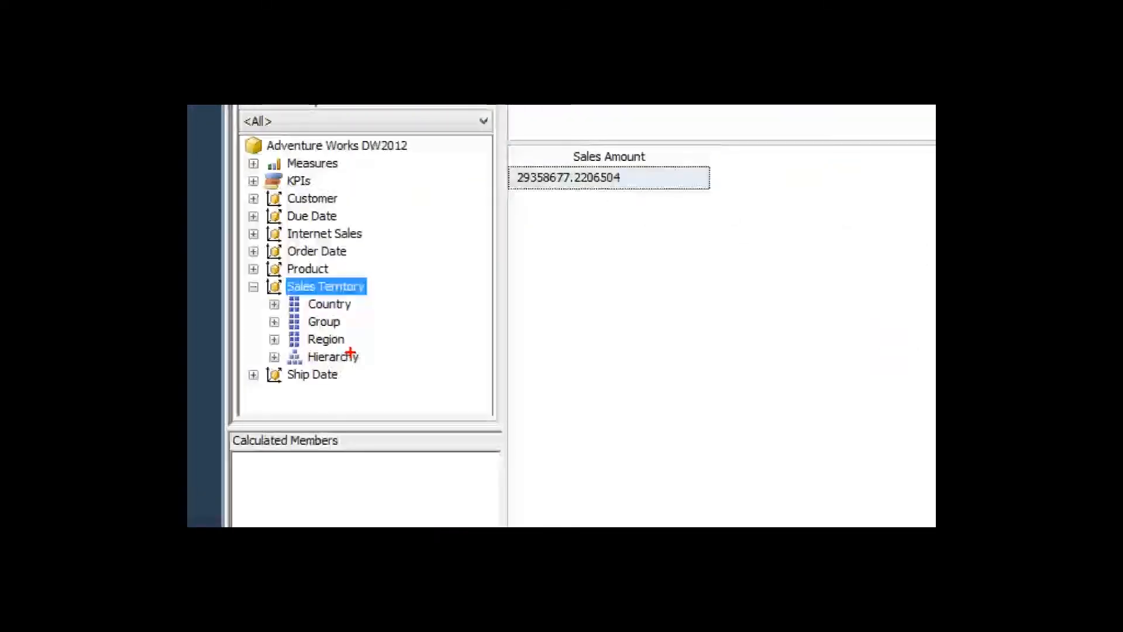
pyautogui.moveTo(367, 357); pyautogui.dragTo(402, 352)
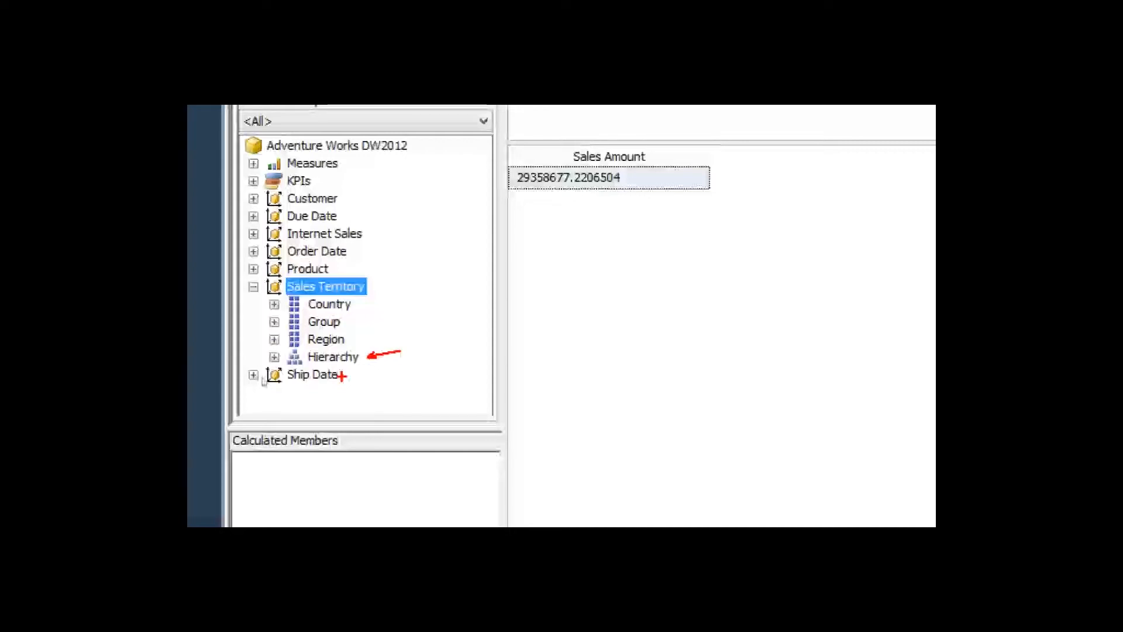
pyautogui.click(333, 357)
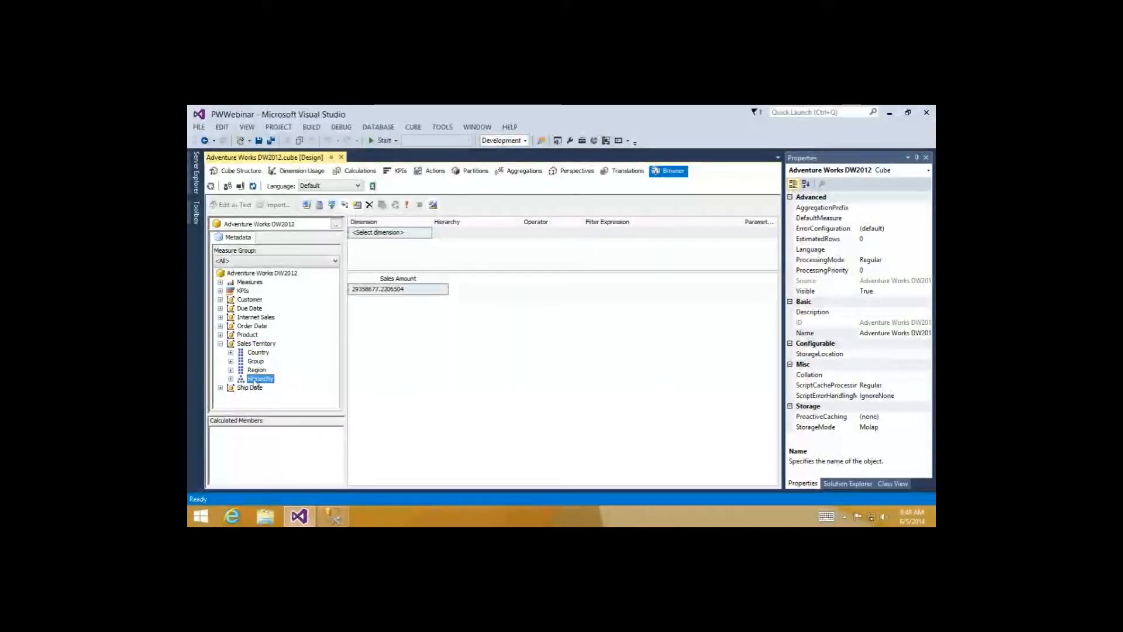
pyautogui.moveTo(240, 381); pyautogui.dragTo(375, 350)
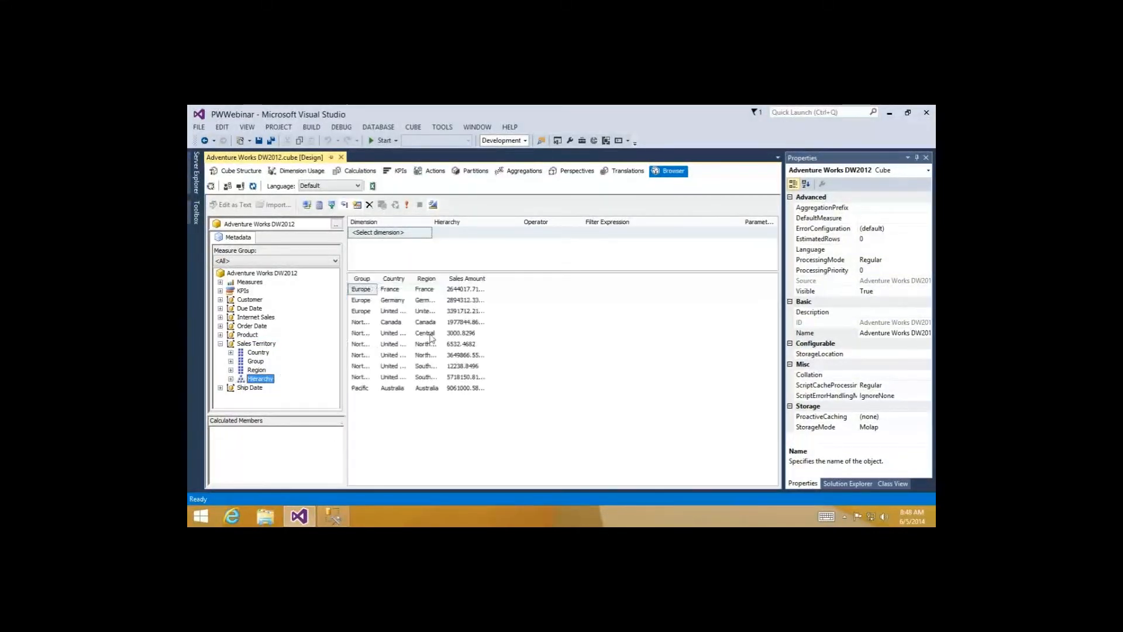
pyautogui.doubleClick(442, 279)
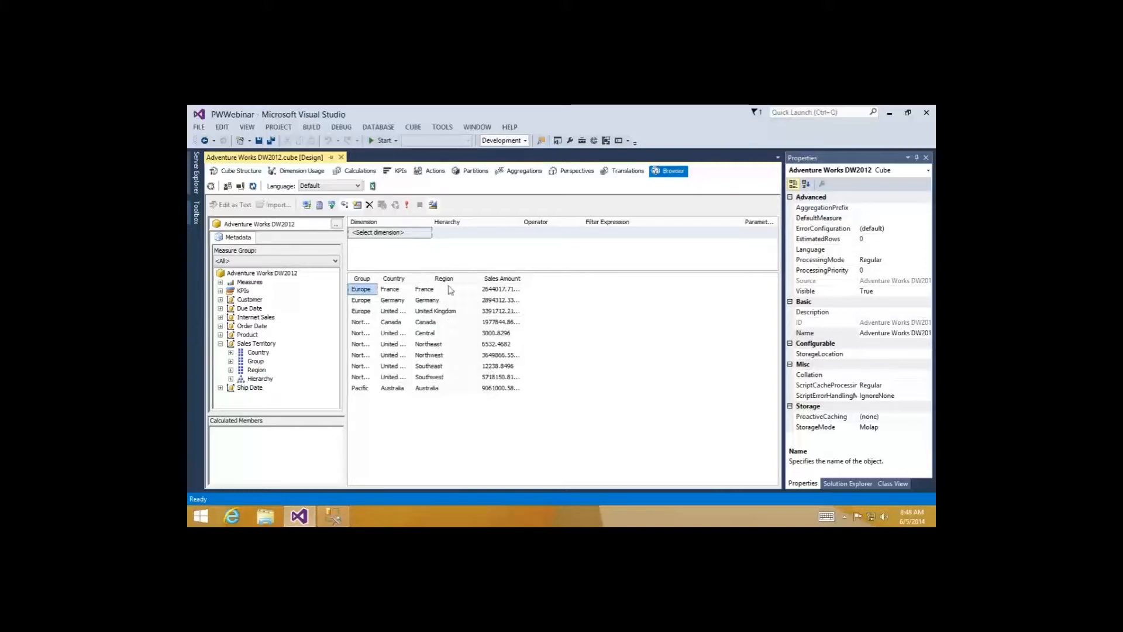
pyautogui.doubleClick(413, 281)
pyautogui.moveTo(377, 280); pyautogui.dragTo(428, 290)
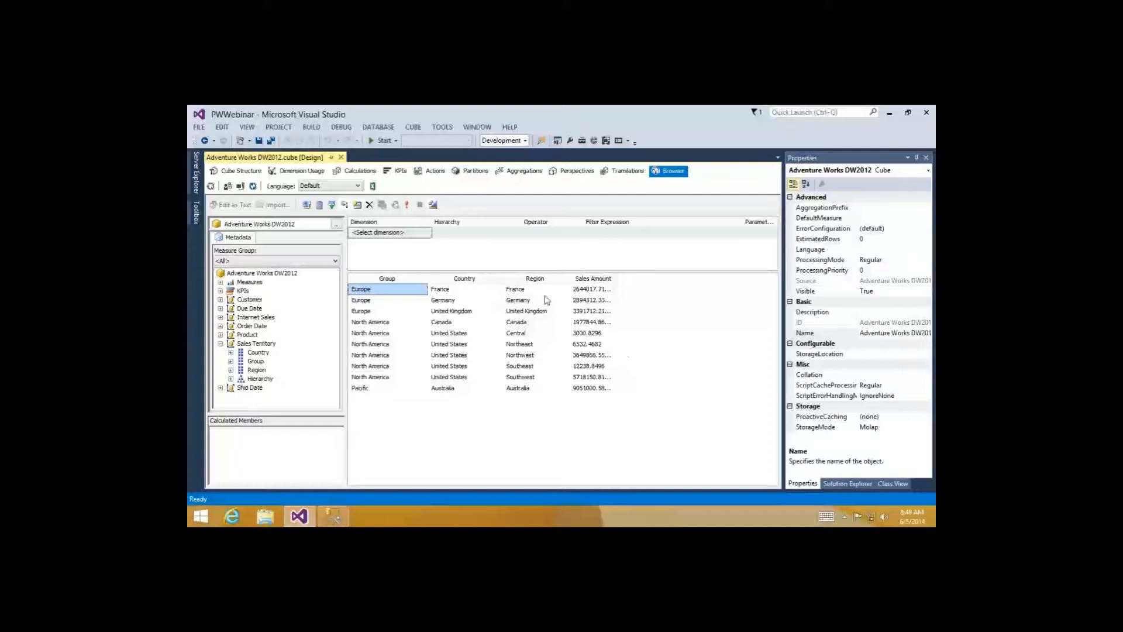
# Remove the Region, Country and Group columns from the query, leaving only Sales Amount.
pyautogui.moveTo(536, 280); pyautogui.dragTo(329, 279)
pyautogui.moveTo(399, 282); pyautogui.dragTo(343, 278)
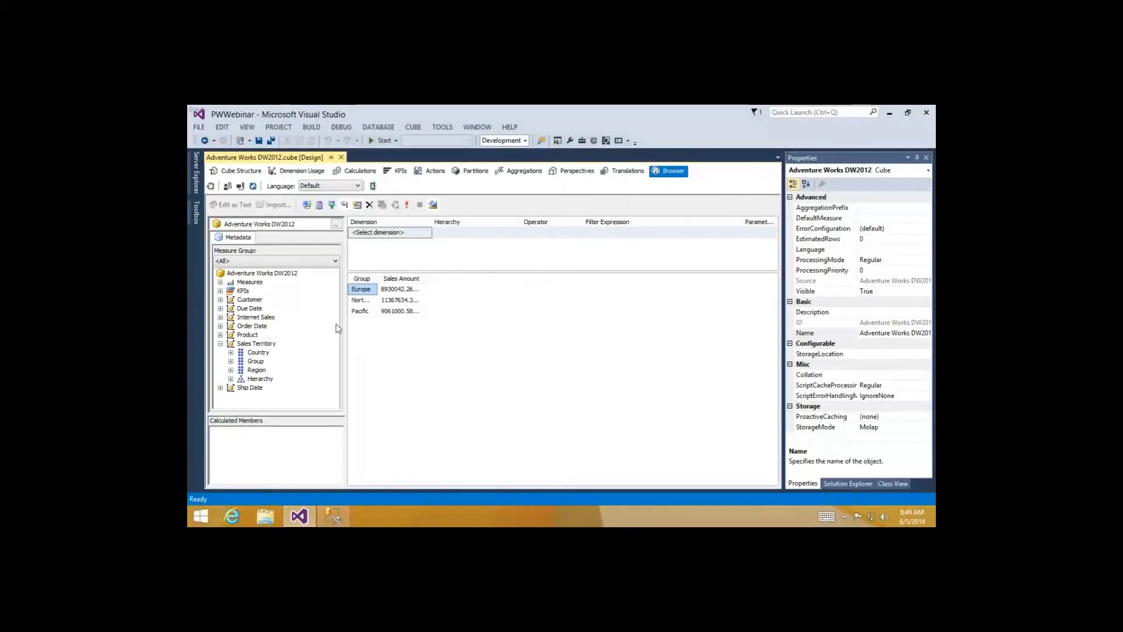
pyautogui.moveTo(337, 328); pyautogui.dragTo(304, 314)
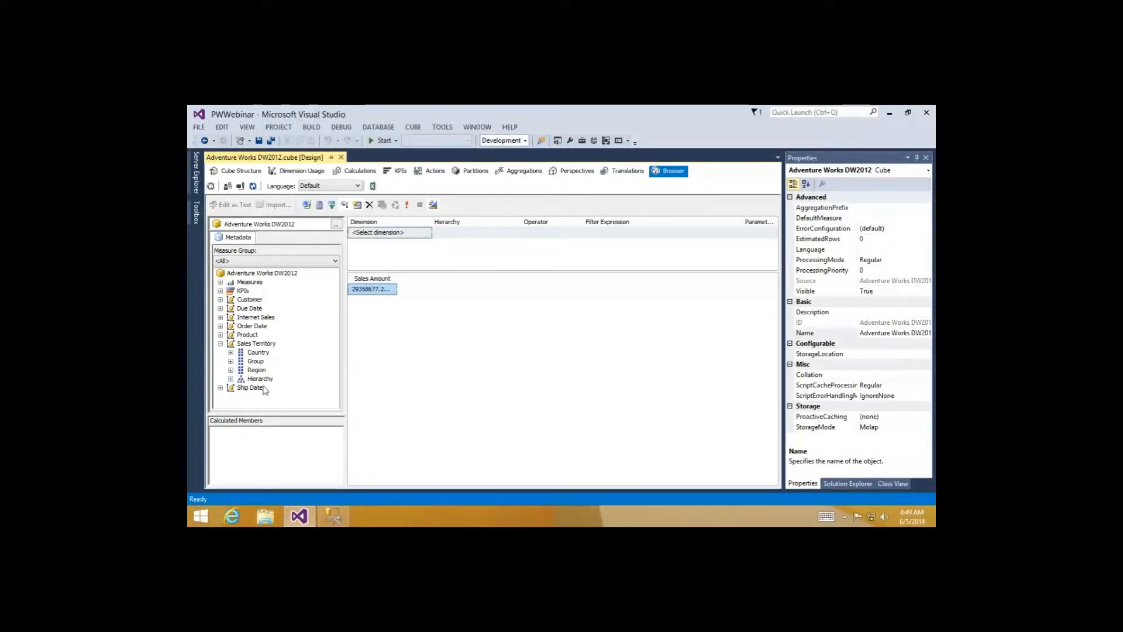
# Add the Sales Territory Hierarchy back to the query and widen the Sales Amount column to show the full values.
pyautogui.moveTo(261, 379); pyautogui.dragTo(363, 334)
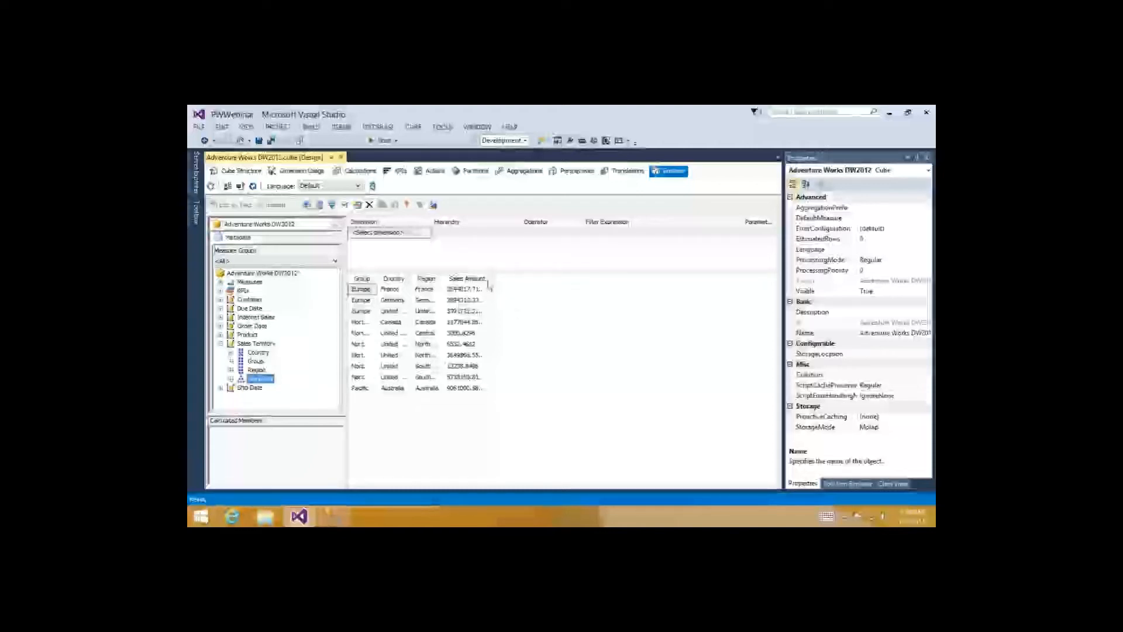
pyautogui.click(488, 280)
pyautogui.moveTo(490, 279); pyautogui.dragTo(551, 280)
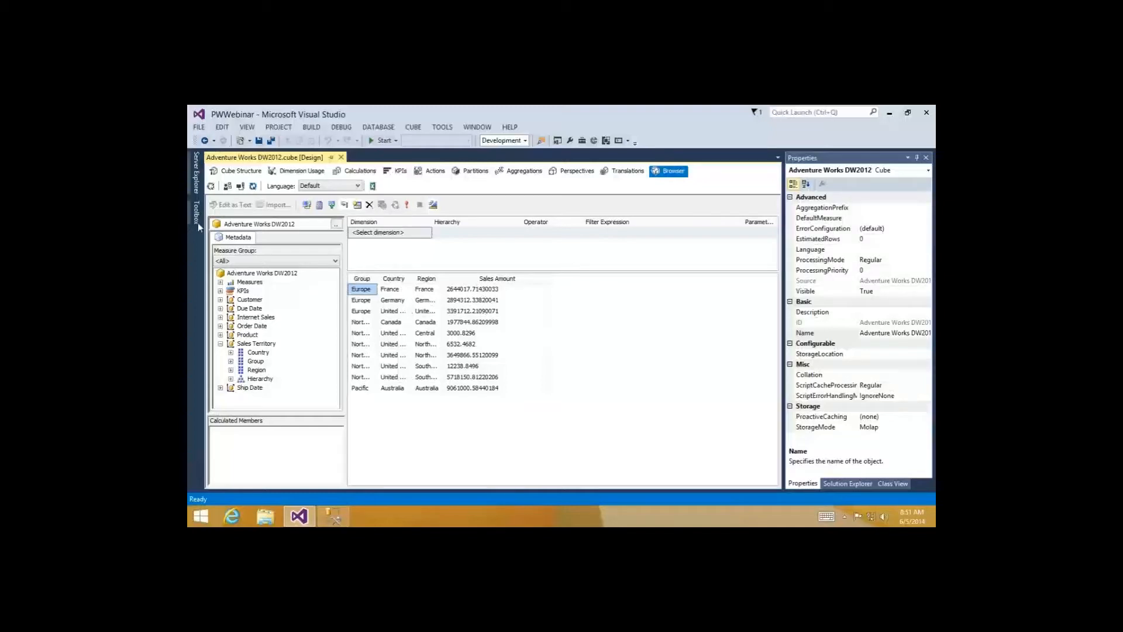
# Open the cube structure and examine the Internet Sales measures, including the aggregation of Internet Sales Count and Sales Amount.
pyautogui.click(217, 170)
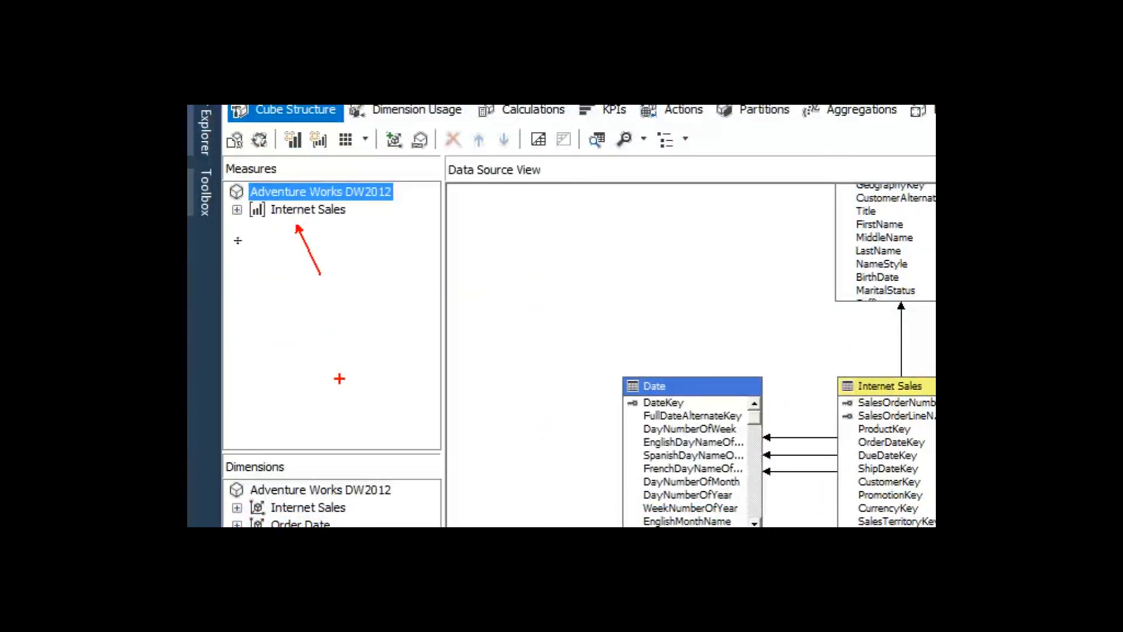
pyautogui.click(237, 210)
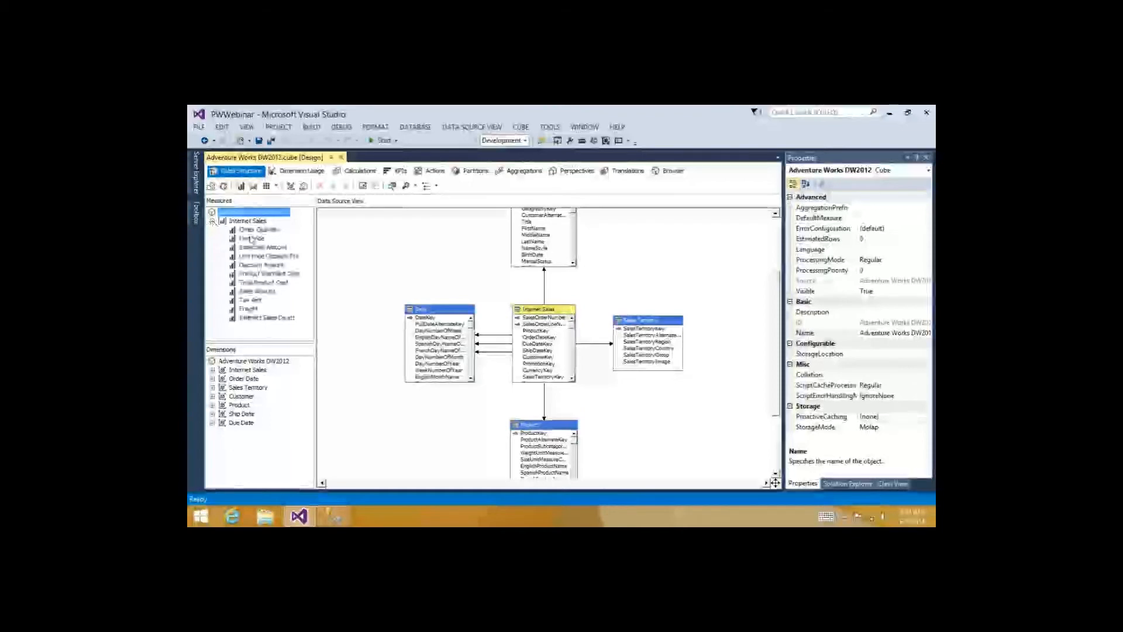
pyautogui.click(259, 256)
pyautogui.click(270, 318)
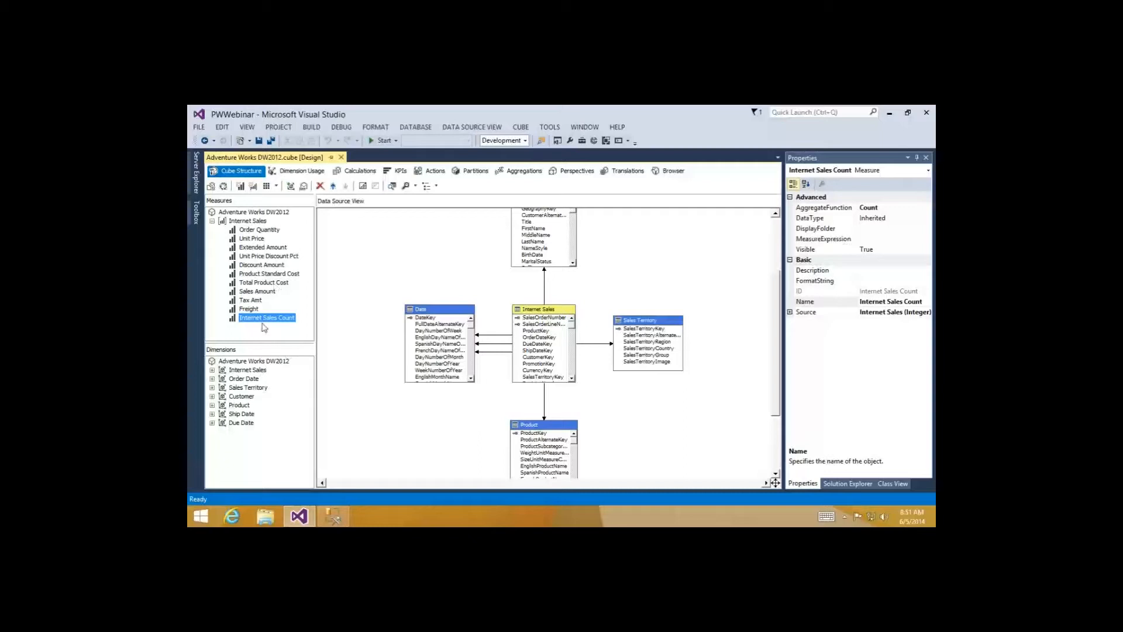
pyautogui.click(250, 294)
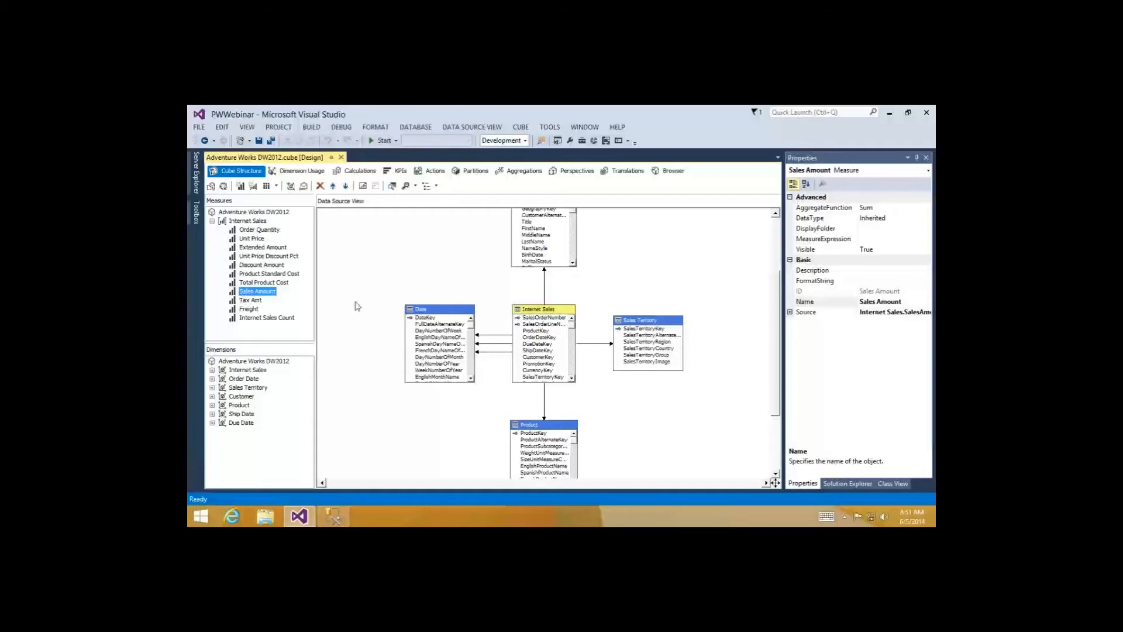
# Examine the FormatString, Visible and DisplayFolder properties of the Sales Amount measure.
pyautogui.rightClick(237, 292)
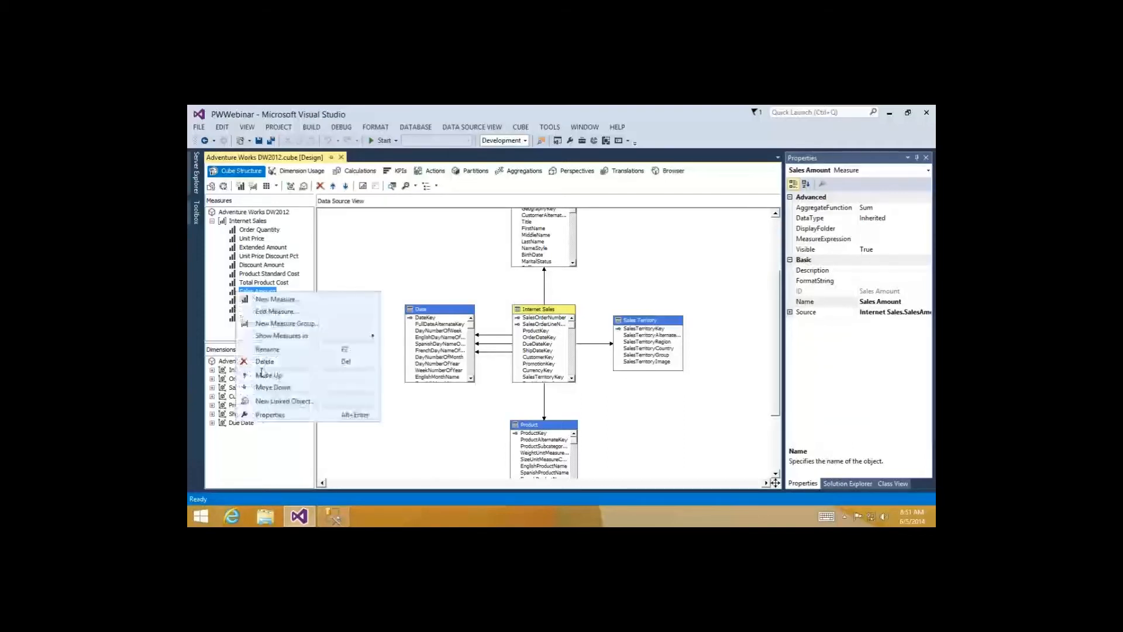
pyautogui.click(253, 414)
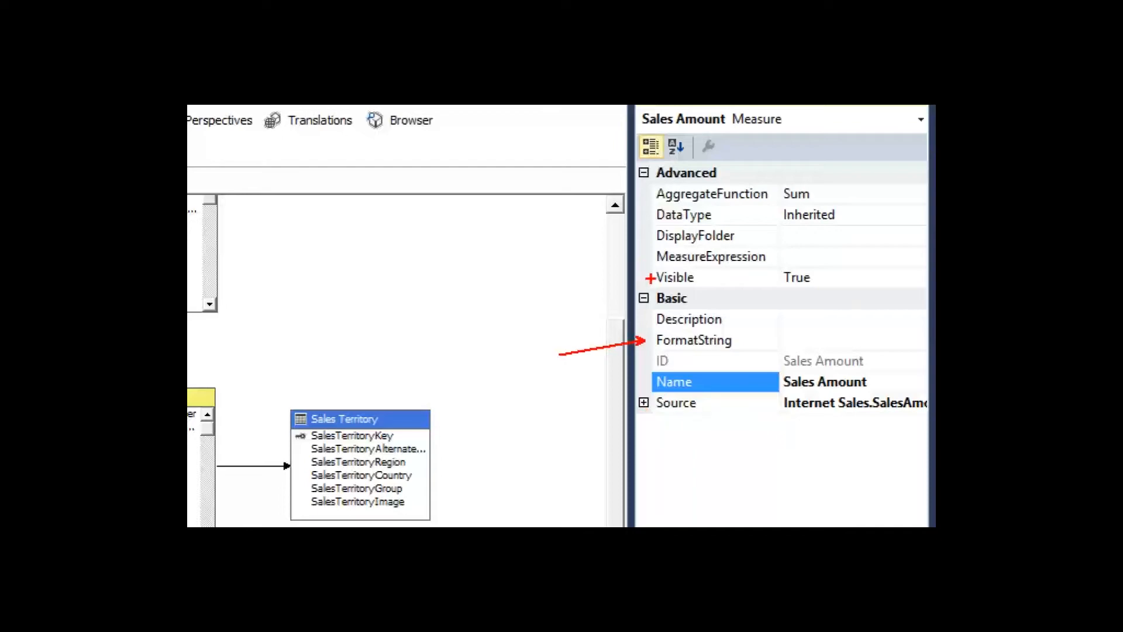
pyautogui.moveTo(648, 273); pyautogui.dragTo(513, 314)
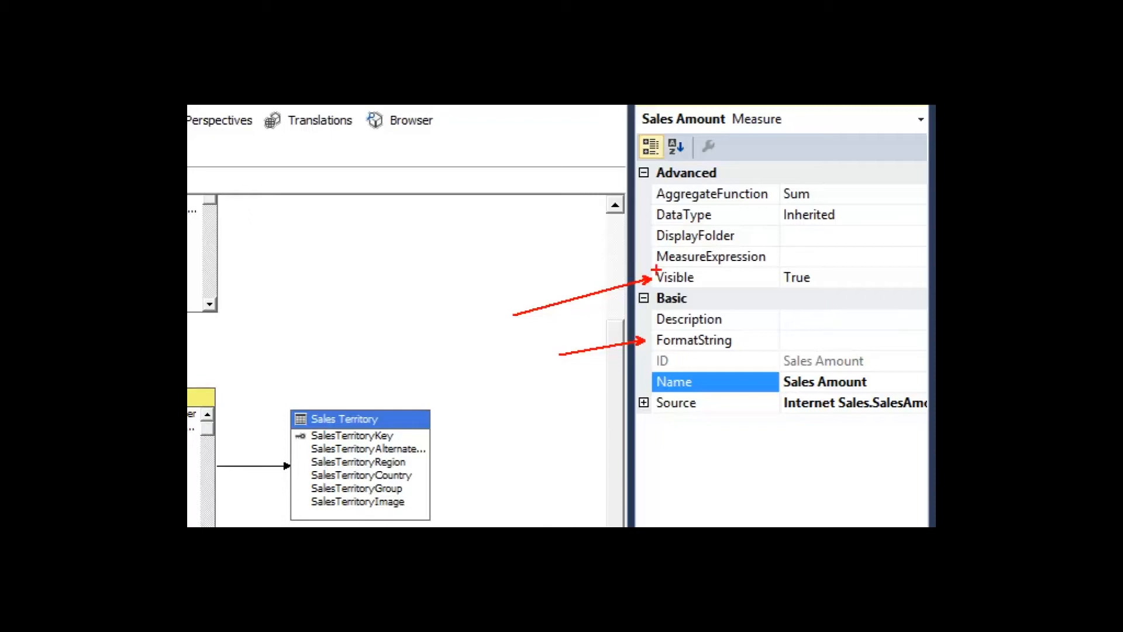
pyautogui.moveTo(647, 237); pyautogui.dragTo(562, 231)
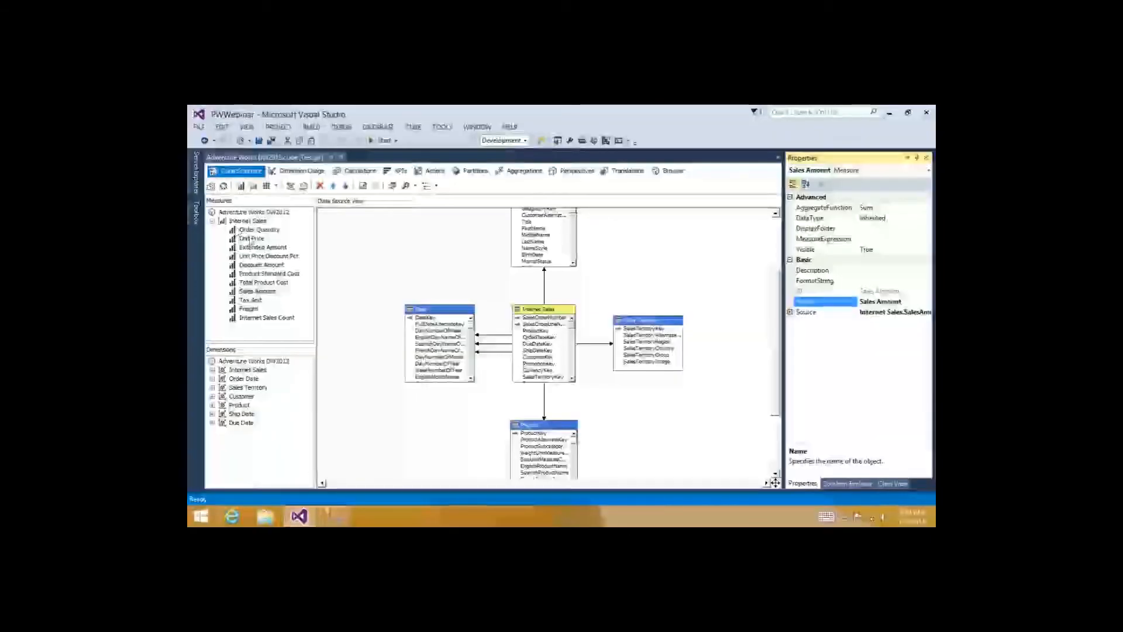
# Set the display folder of the Order Quantity measure to Revenue.
pyautogui.click(256, 229)
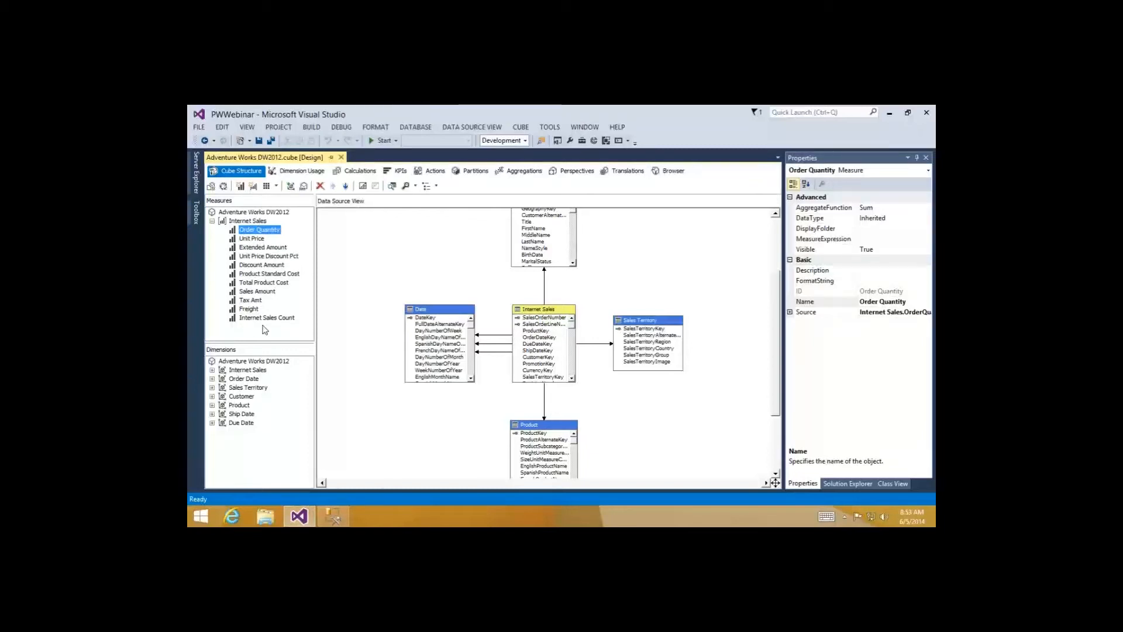
pyautogui.click(874, 230)
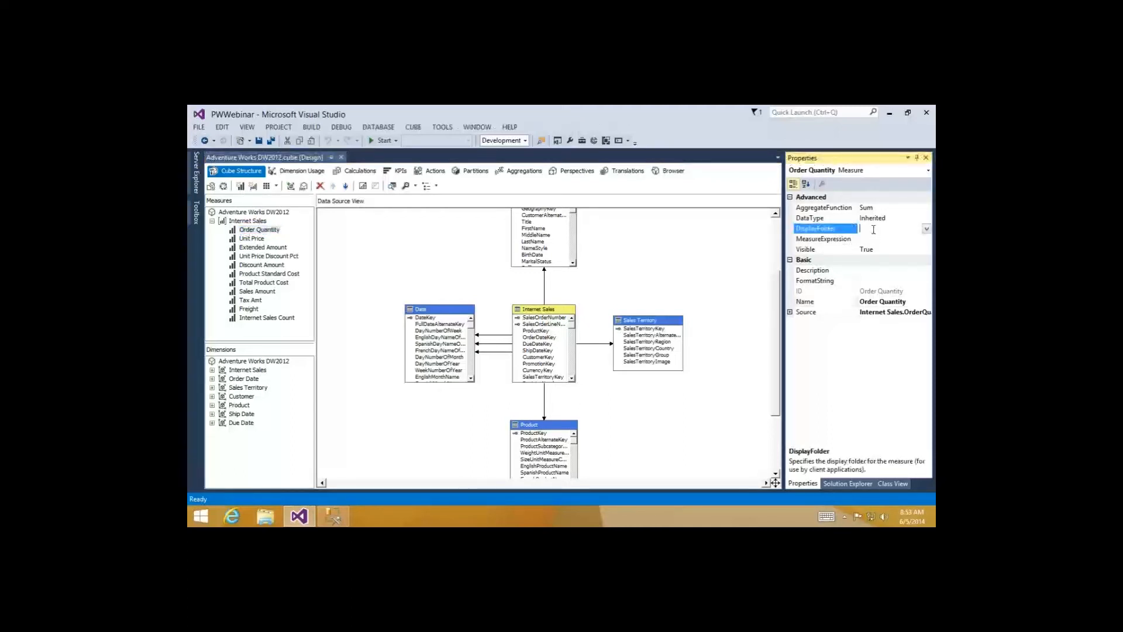
pyautogui.write('Revenue')
# Set the Order Quantity measure's format string to $#,##0.00;($#,##0.00), and widen the properties area to show it in full.
pyautogui.click(811, 292)
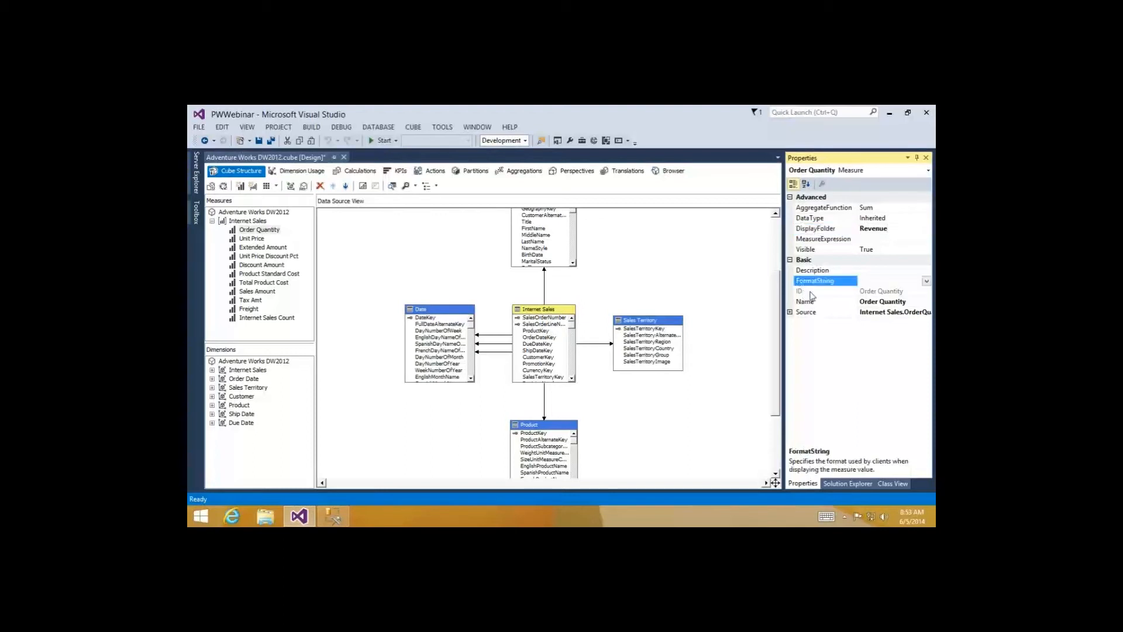
pyautogui.click(927, 282)
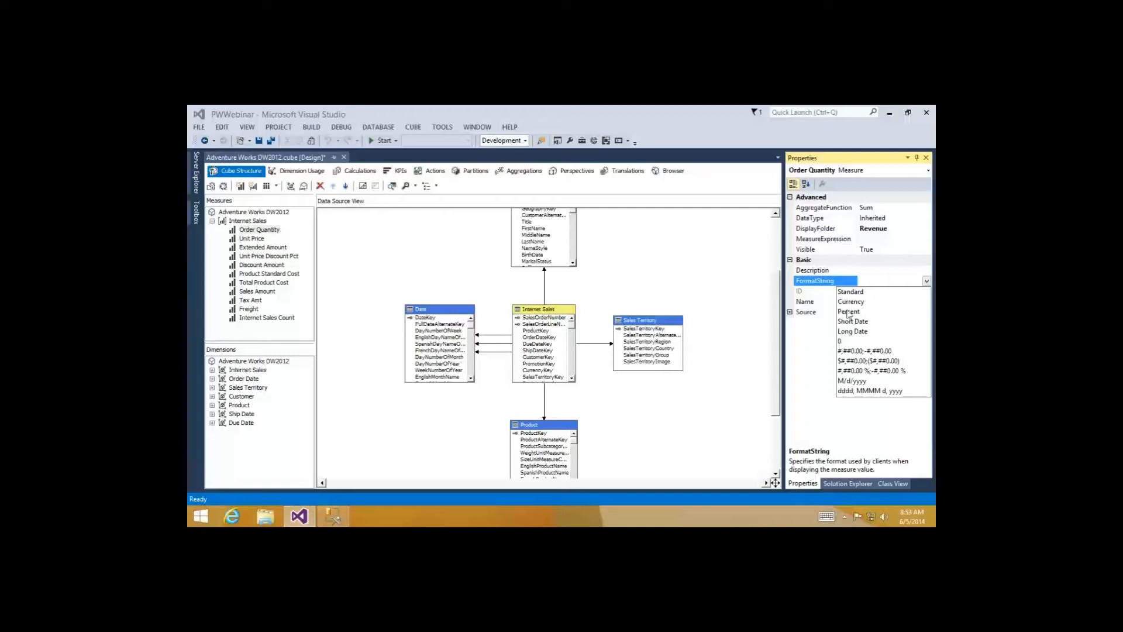
pyautogui.click(856, 362)
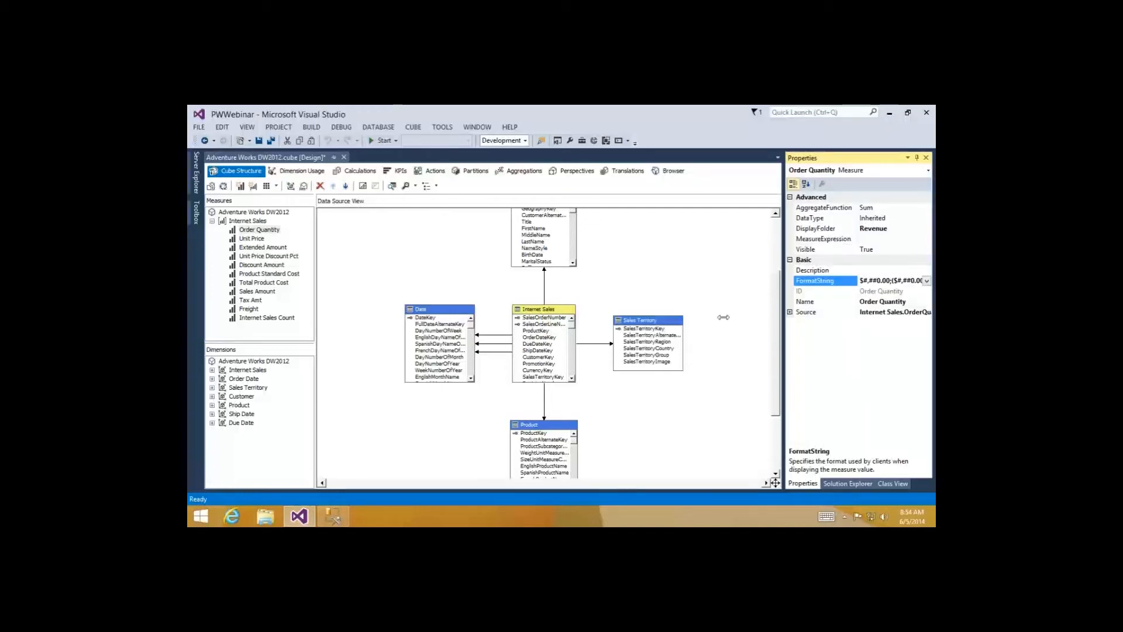
pyautogui.moveTo(724, 317); pyautogui.dragTo(715, 317)
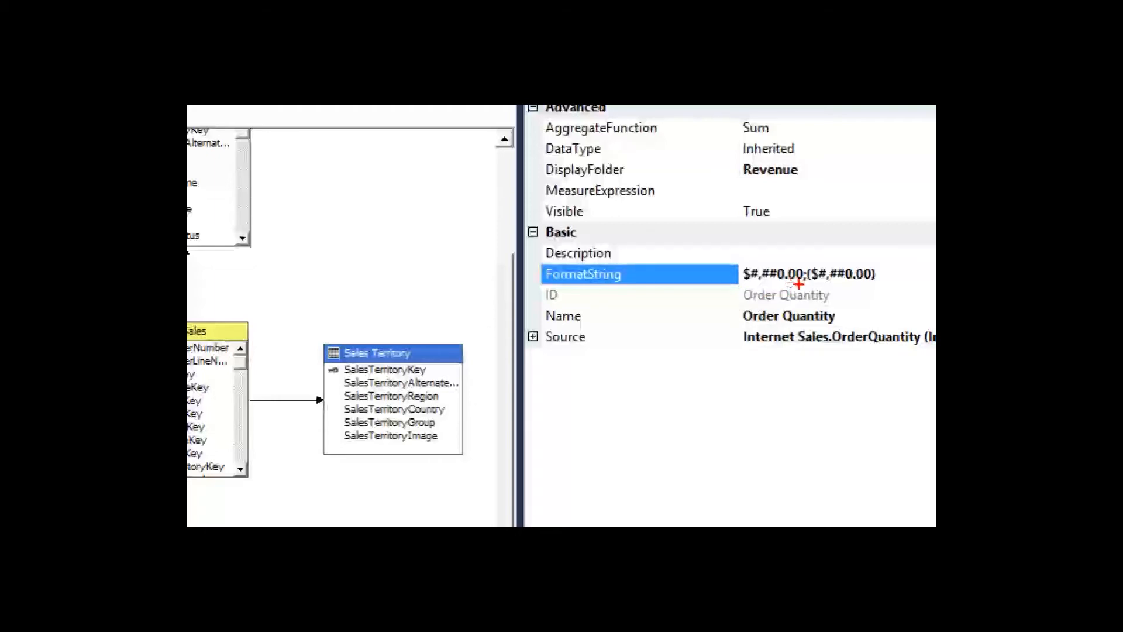
pyautogui.moveTo(799, 284); pyautogui.dragTo(815, 325)
pyautogui.moveTo(865, 285); pyautogui.dragTo(881, 322)
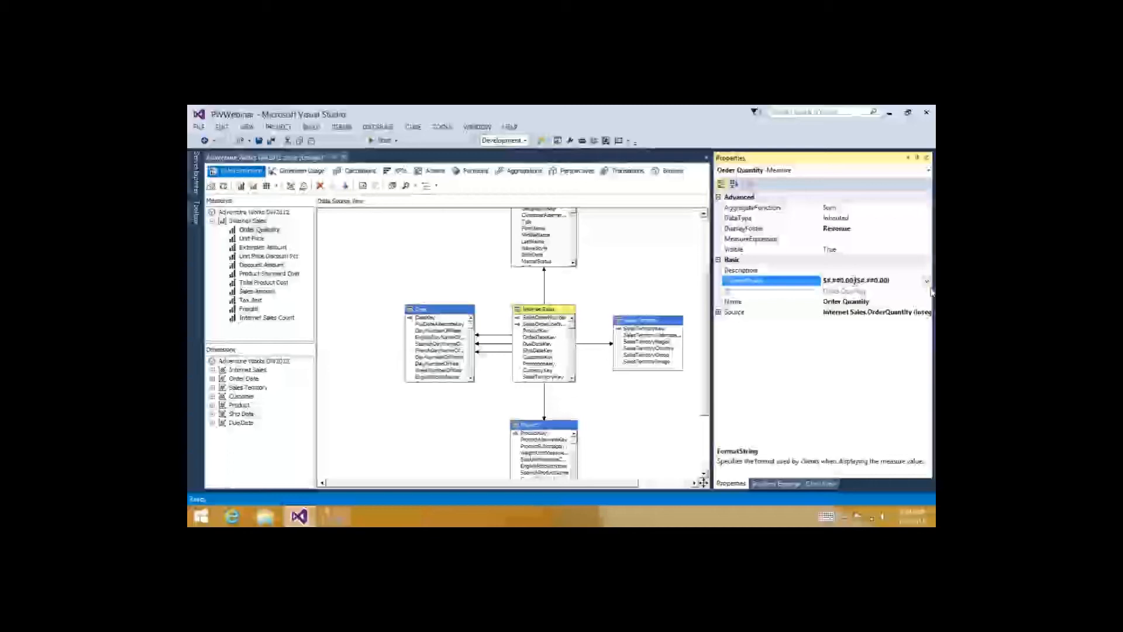
# Remove the decimals from both parts of Order Quantity's format string so that it reads $#,##0;($#,##0).
pyautogui.press('BackSpace')
pyautogui.press('BackSpace')
pyautogui.press('BackSpace')
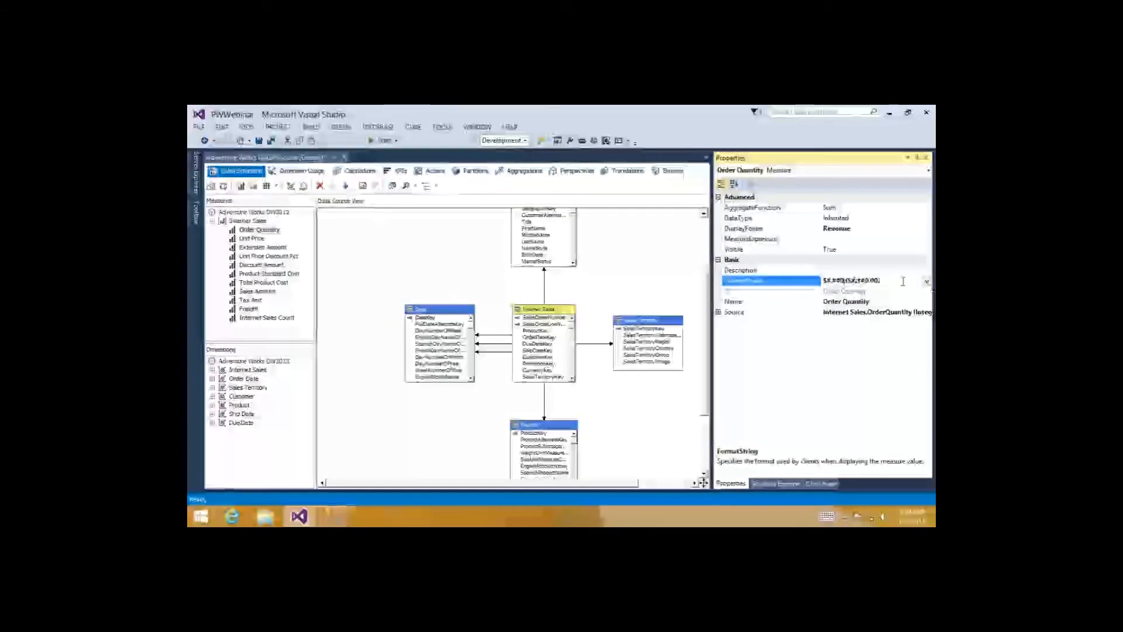
pyautogui.press('Right')
pyautogui.press('Right')
pyautogui.press('Right')
pyautogui.press('Right')
pyautogui.press('Right')
pyautogui.press('Right')
pyautogui.press('Right')
pyautogui.press('Right')
pyautogui.press('Right')
pyautogui.press('Right')
pyautogui.press('Right')
pyautogui.press('BackSpace')
pyautogui.press('BackSpace')
pyautogui.press('BackSpace')
# Deploy the project and reconnect the cube browser, expanding the updated Internet Sales measures.
pyautogui.click(311, 127)
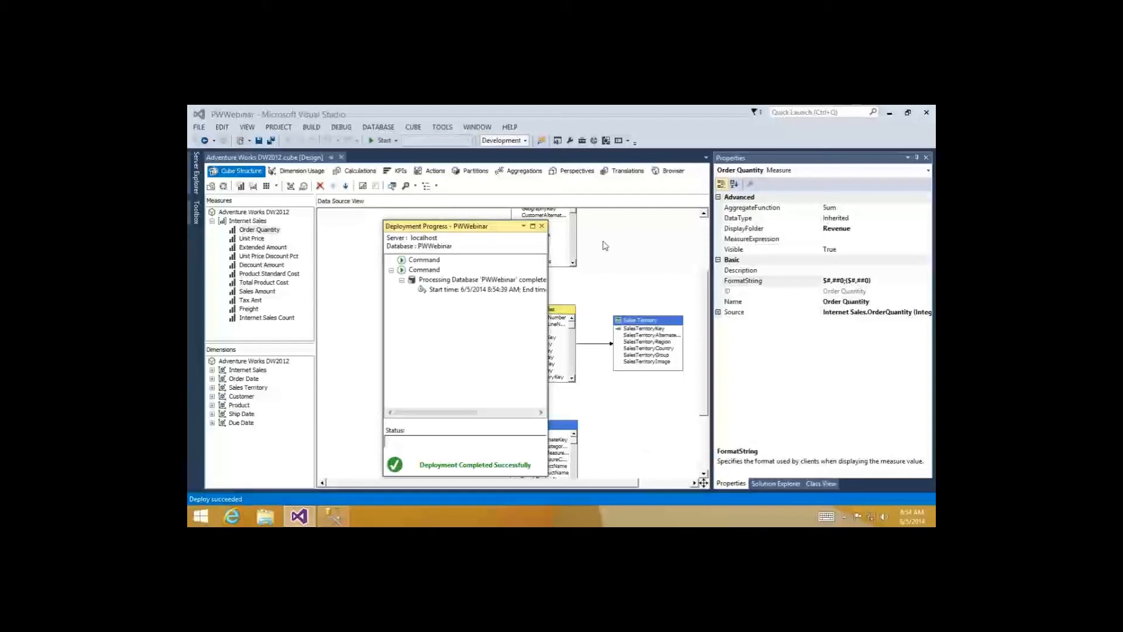
pyautogui.click(662, 170)
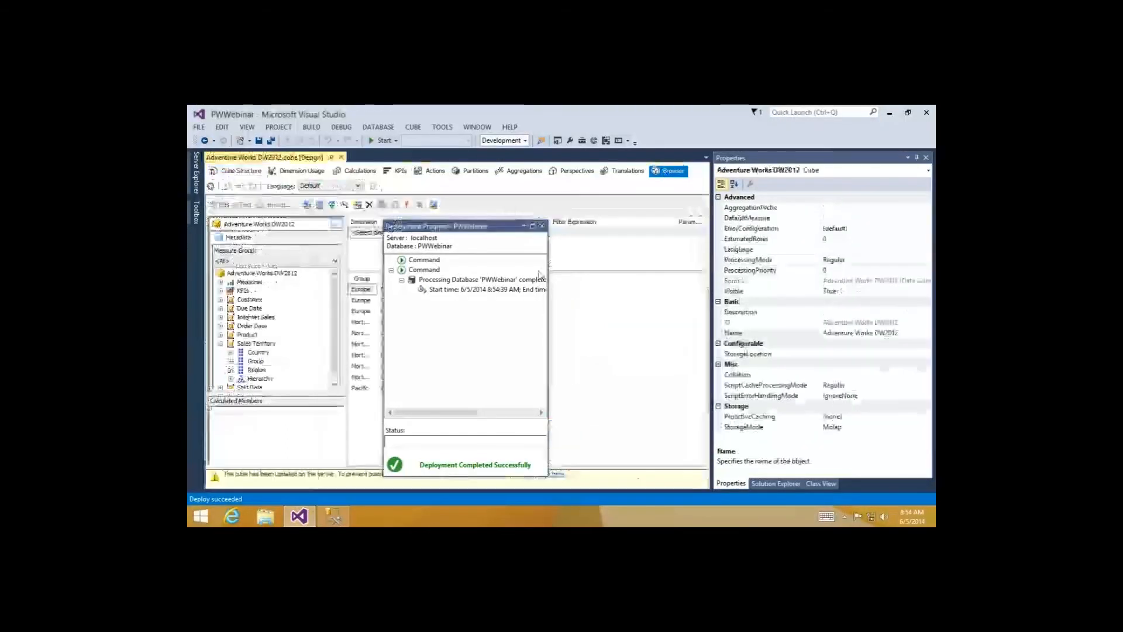
pyautogui.click(542, 227)
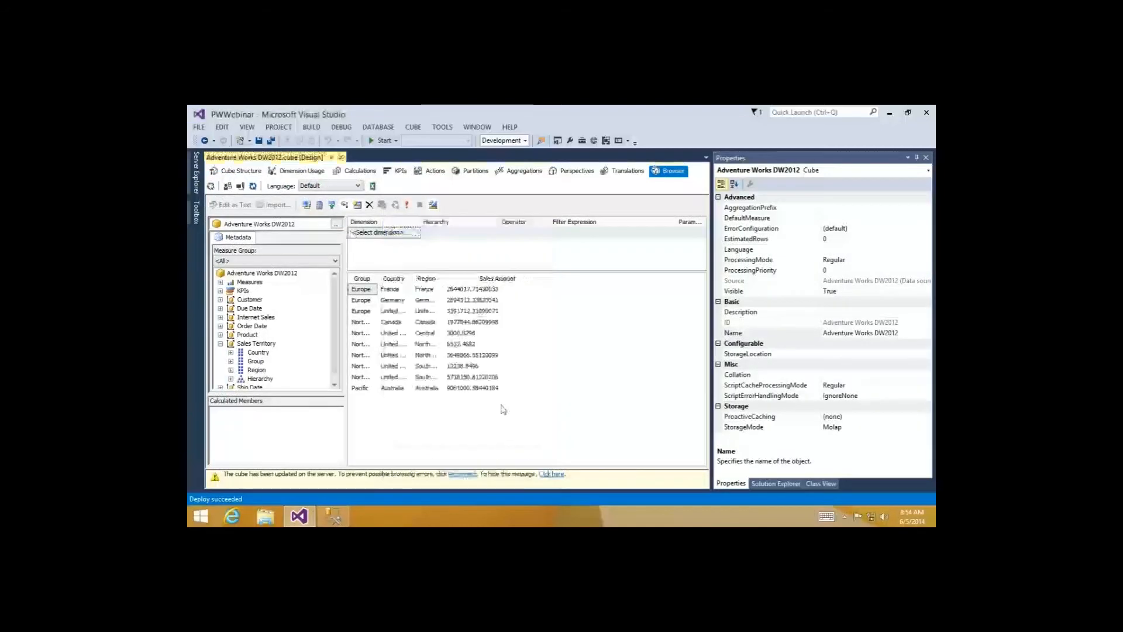
pyautogui.click(468, 474)
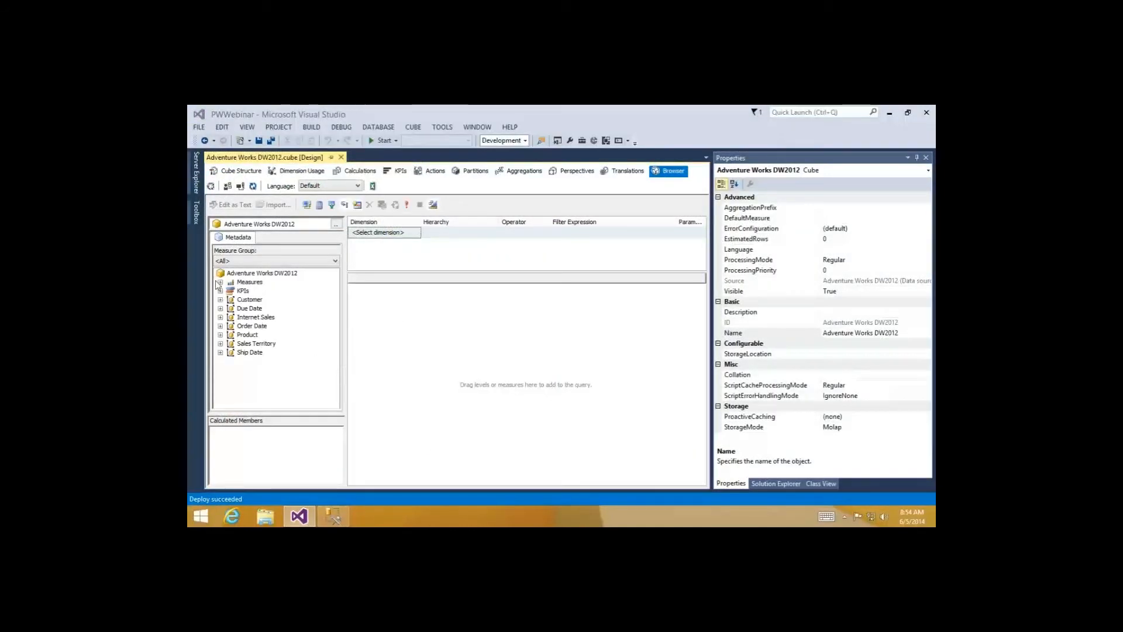
pyautogui.click(220, 282)
pyautogui.click(230, 290)
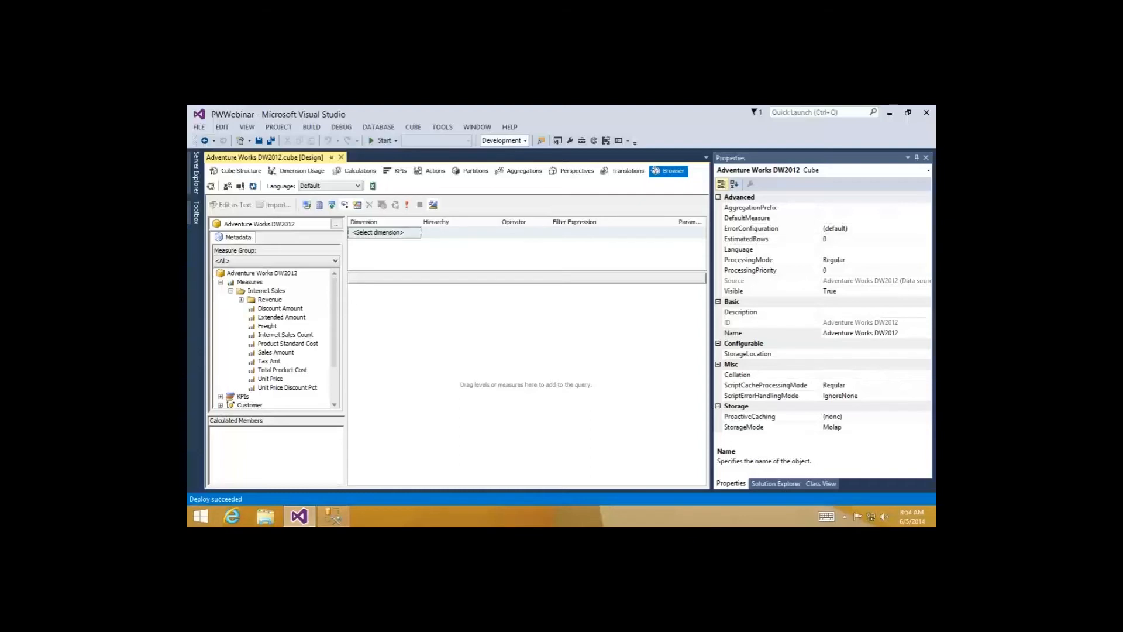
pyautogui.hotkey('ctrl', '1')
pyautogui.moveTo(298, 305); pyautogui.dragTo(296, 358)
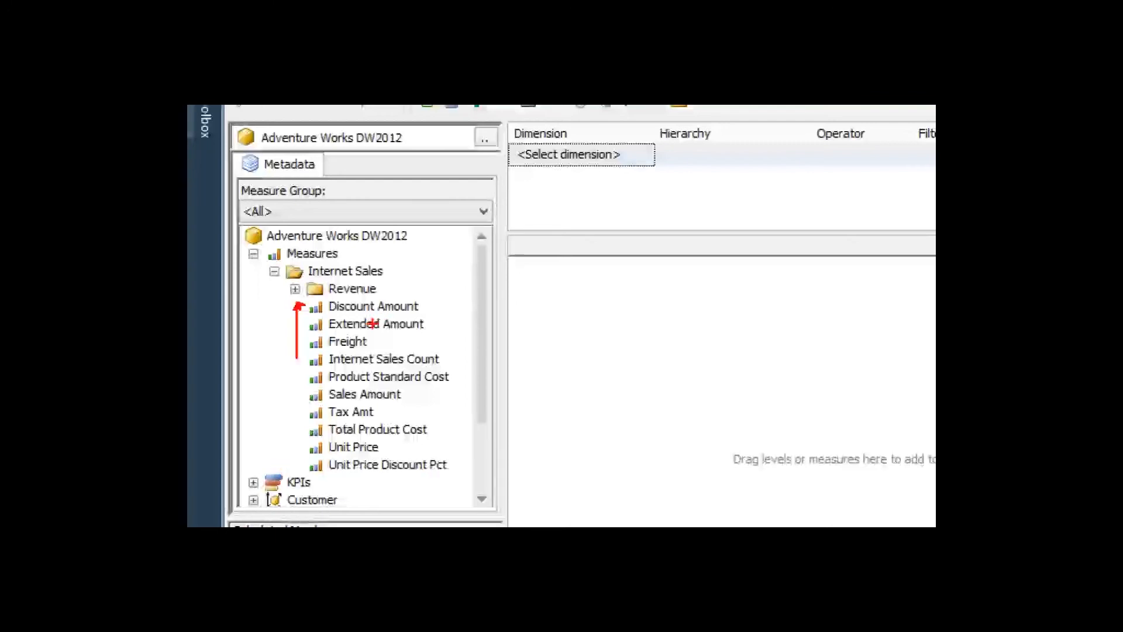
pyautogui.press('Escape')
# Expand the Revenue display folder in the Internet Sales measures and add its Order Quantity measure to the browser query.
pyautogui.click(241, 299)
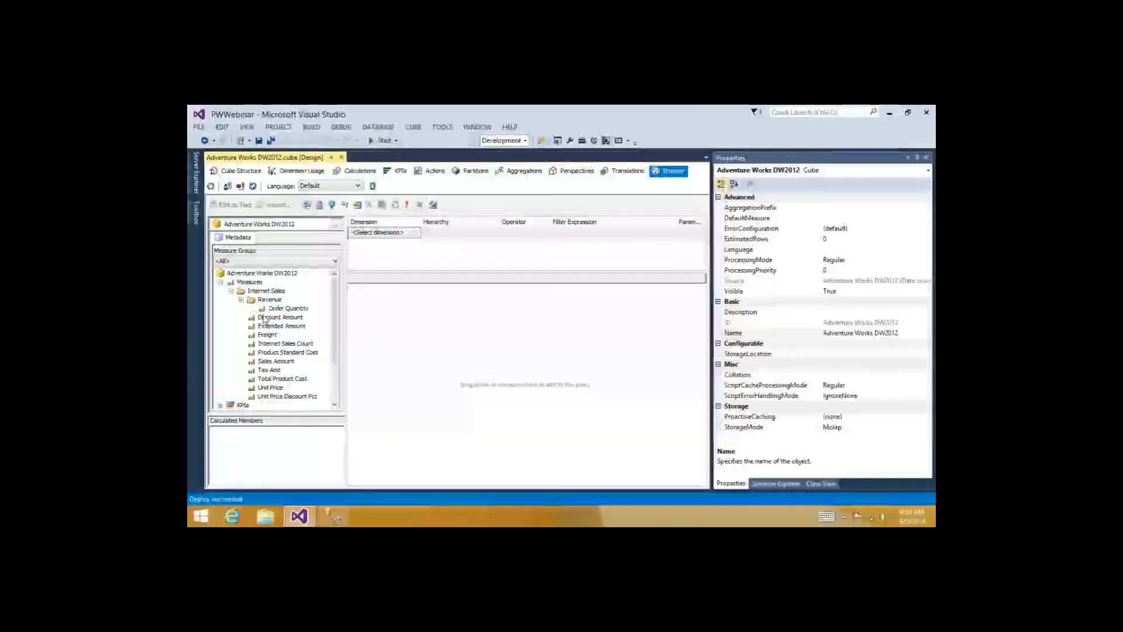
pyautogui.moveTo(273, 313); pyautogui.dragTo(386, 329)
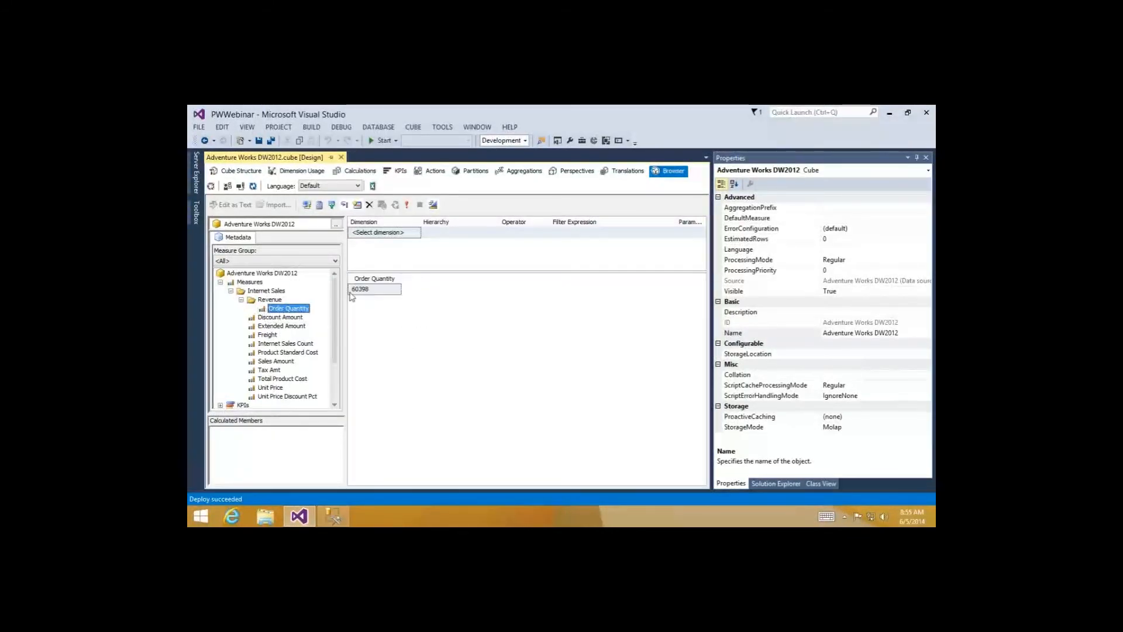
pyautogui.moveTo(364, 279); pyautogui.dragTo(355, 310)
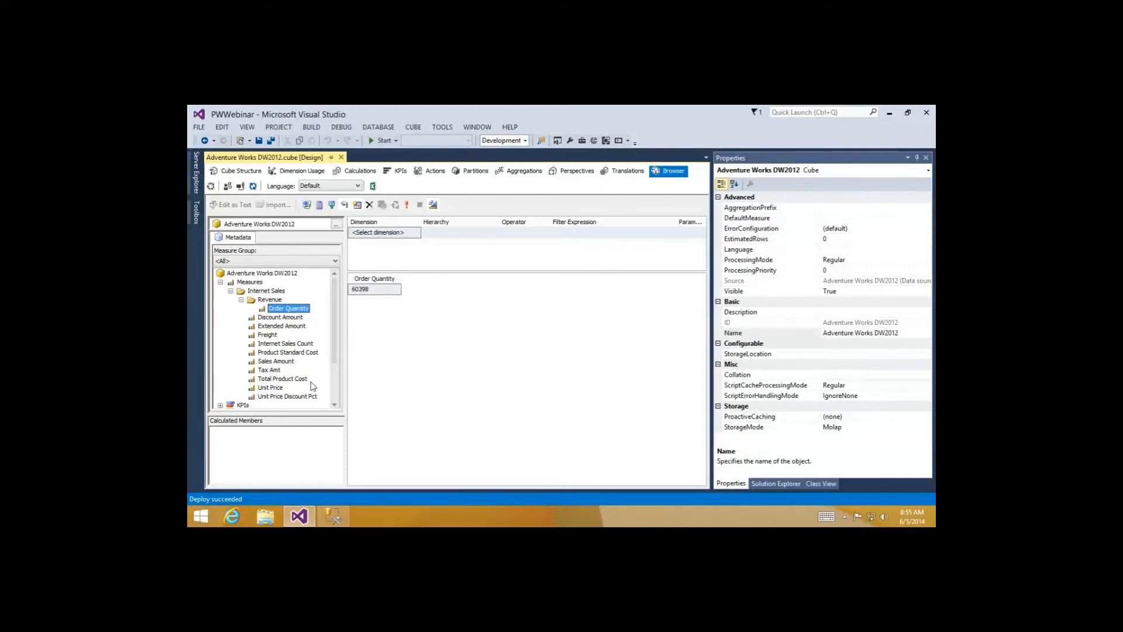
# Add the Sales Amount measure beside Order Quantity to check its values, and clear both measures from the query.
pyautogui.moveTo(271, 362); pyautogui.dragTo(419, 346)
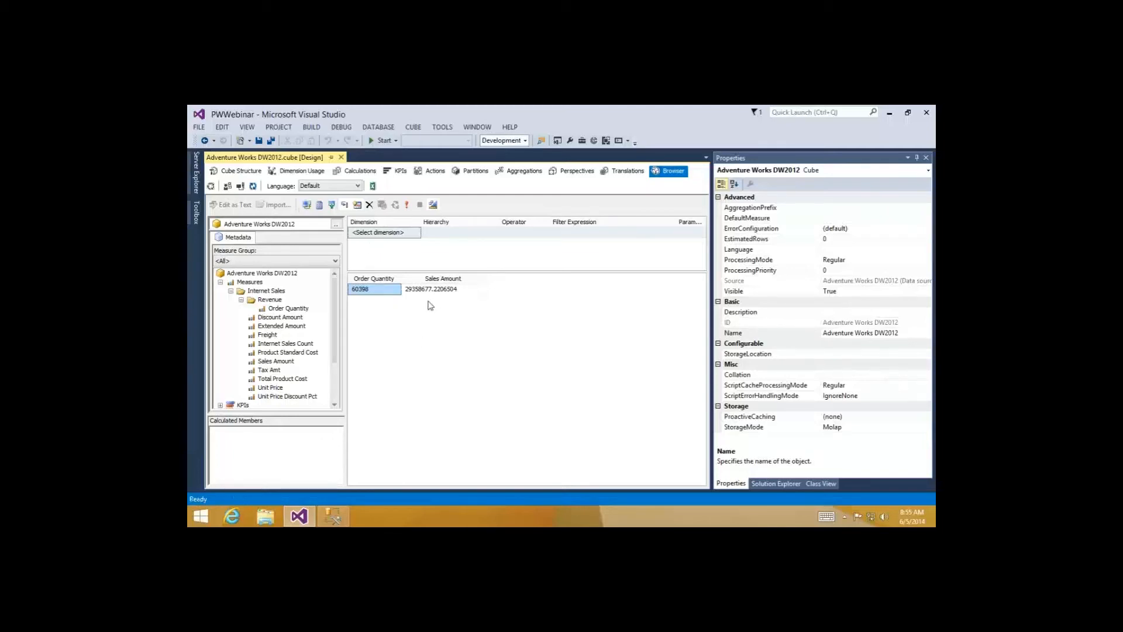
pyautogui.moveTo(425, 281); pyautogui.dragTo(534, 354)
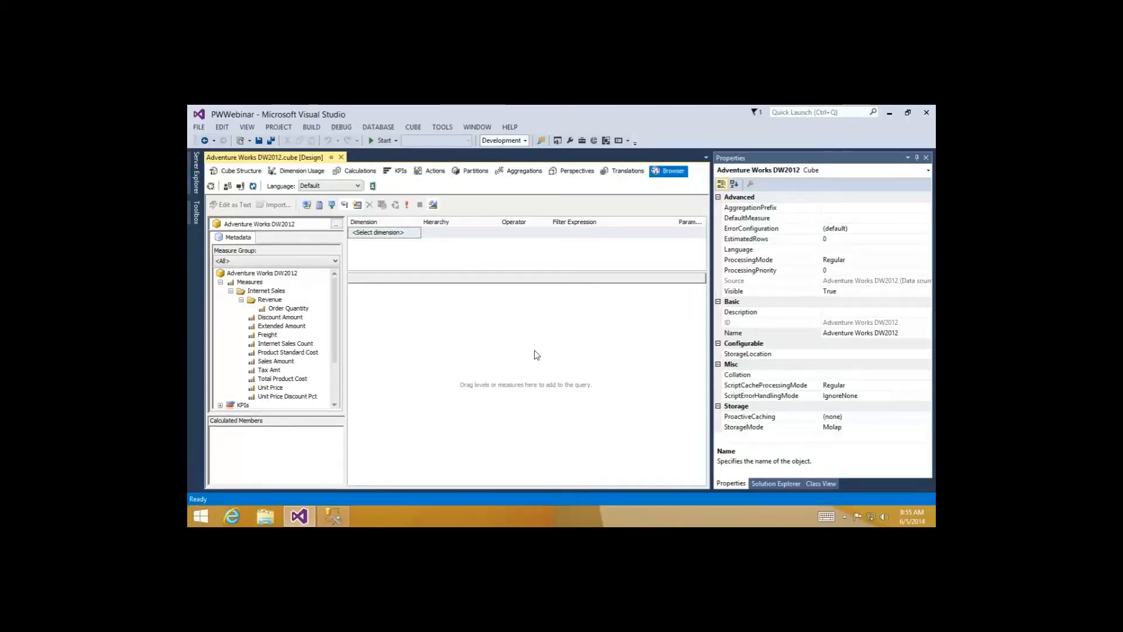